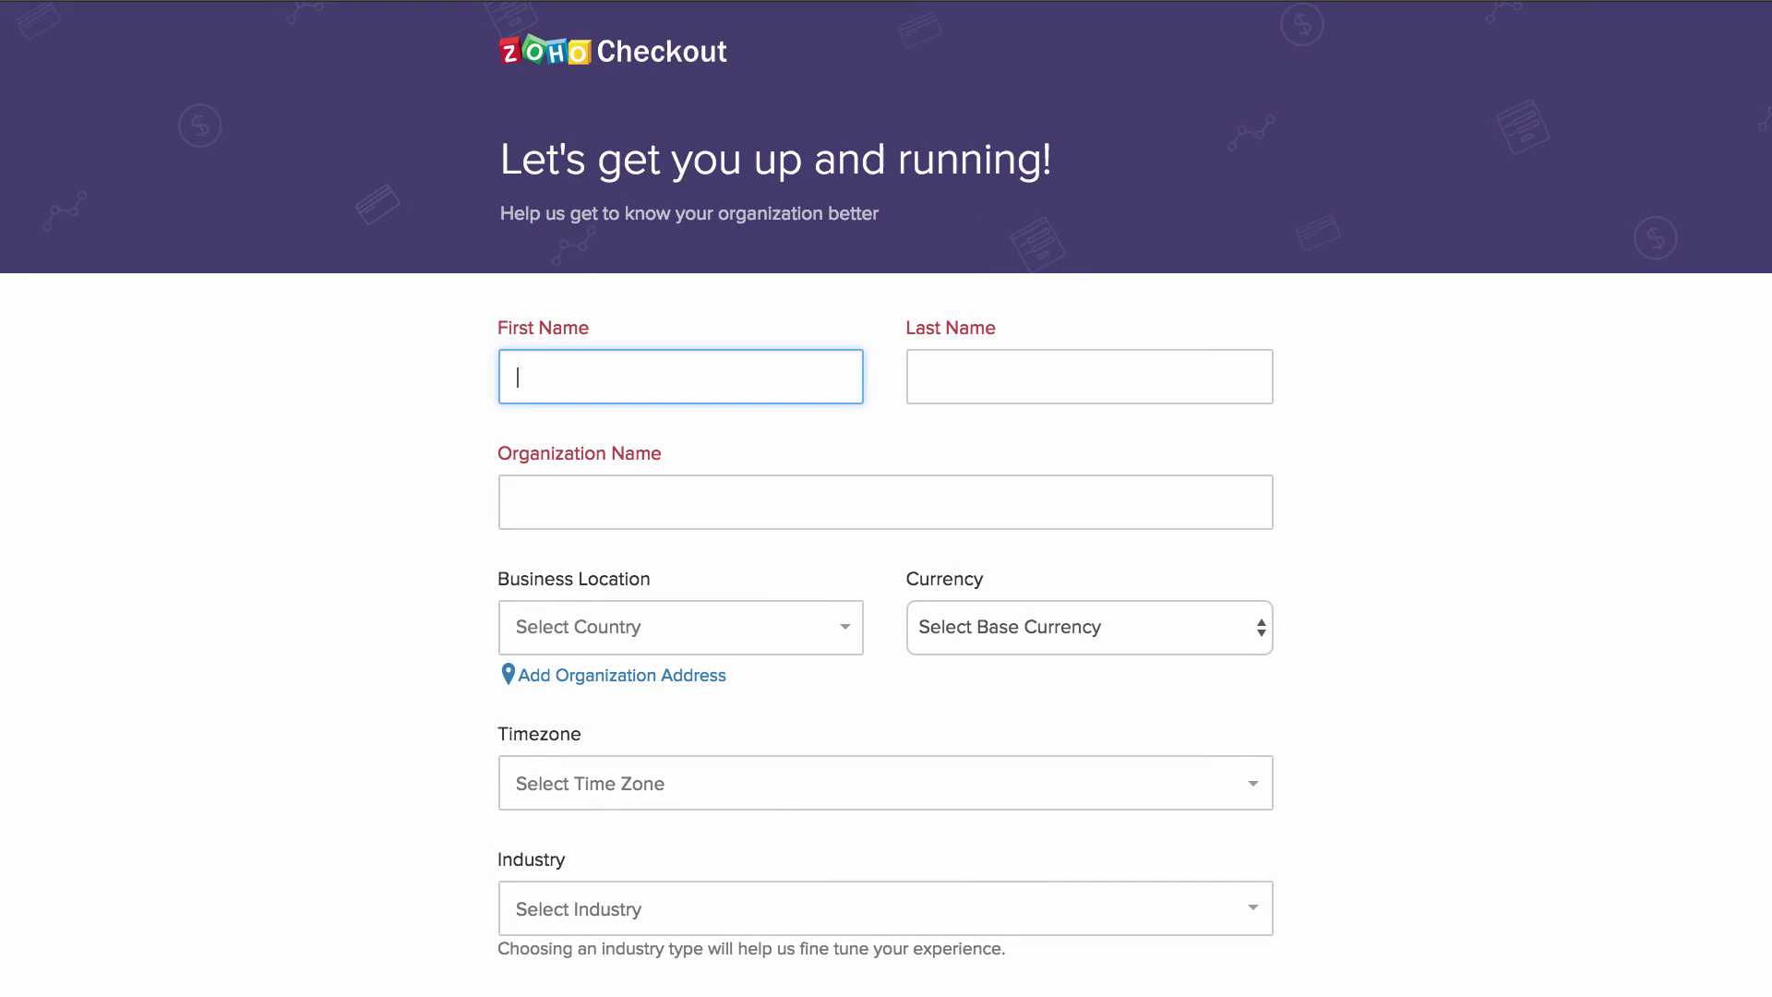
- Sign up with the owner's first and last name, organization Fund For Food, location U.S.A
key("Tab")
key("Tab")
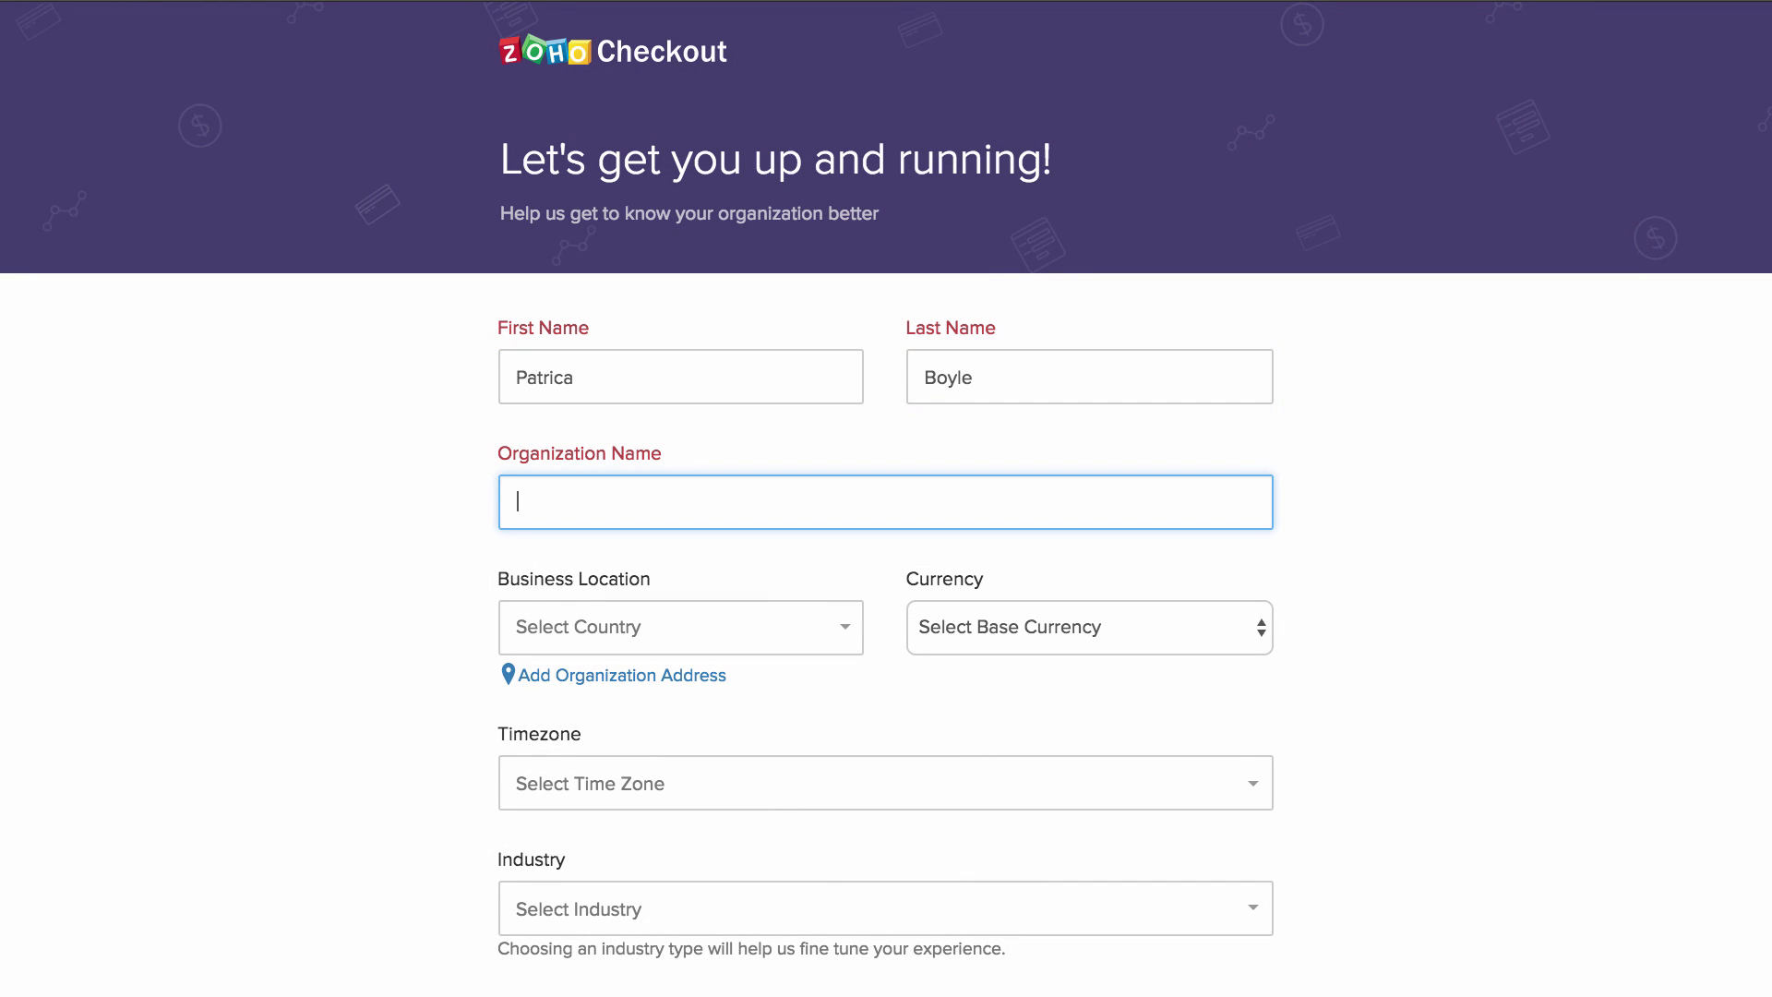
type("Fund For Food")
key("Tab")
type("U.S")
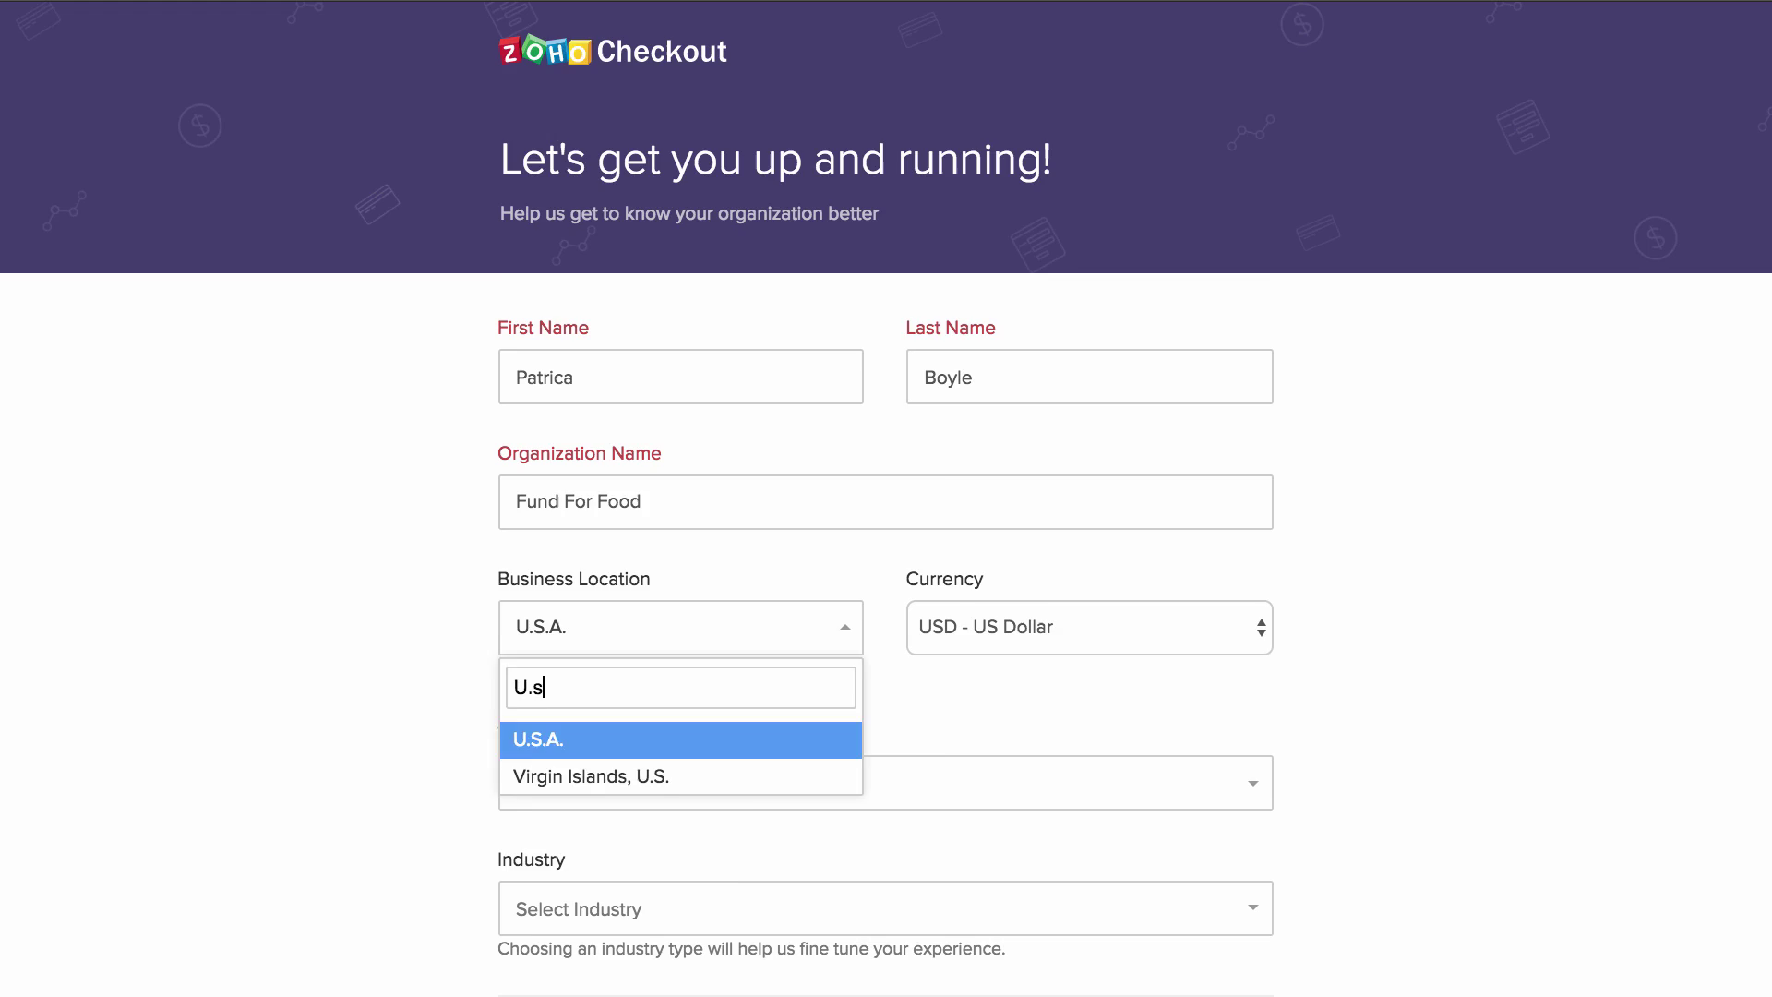
key("Return")
scroll(631, 878, "down", 3)
left_click(631, 878)
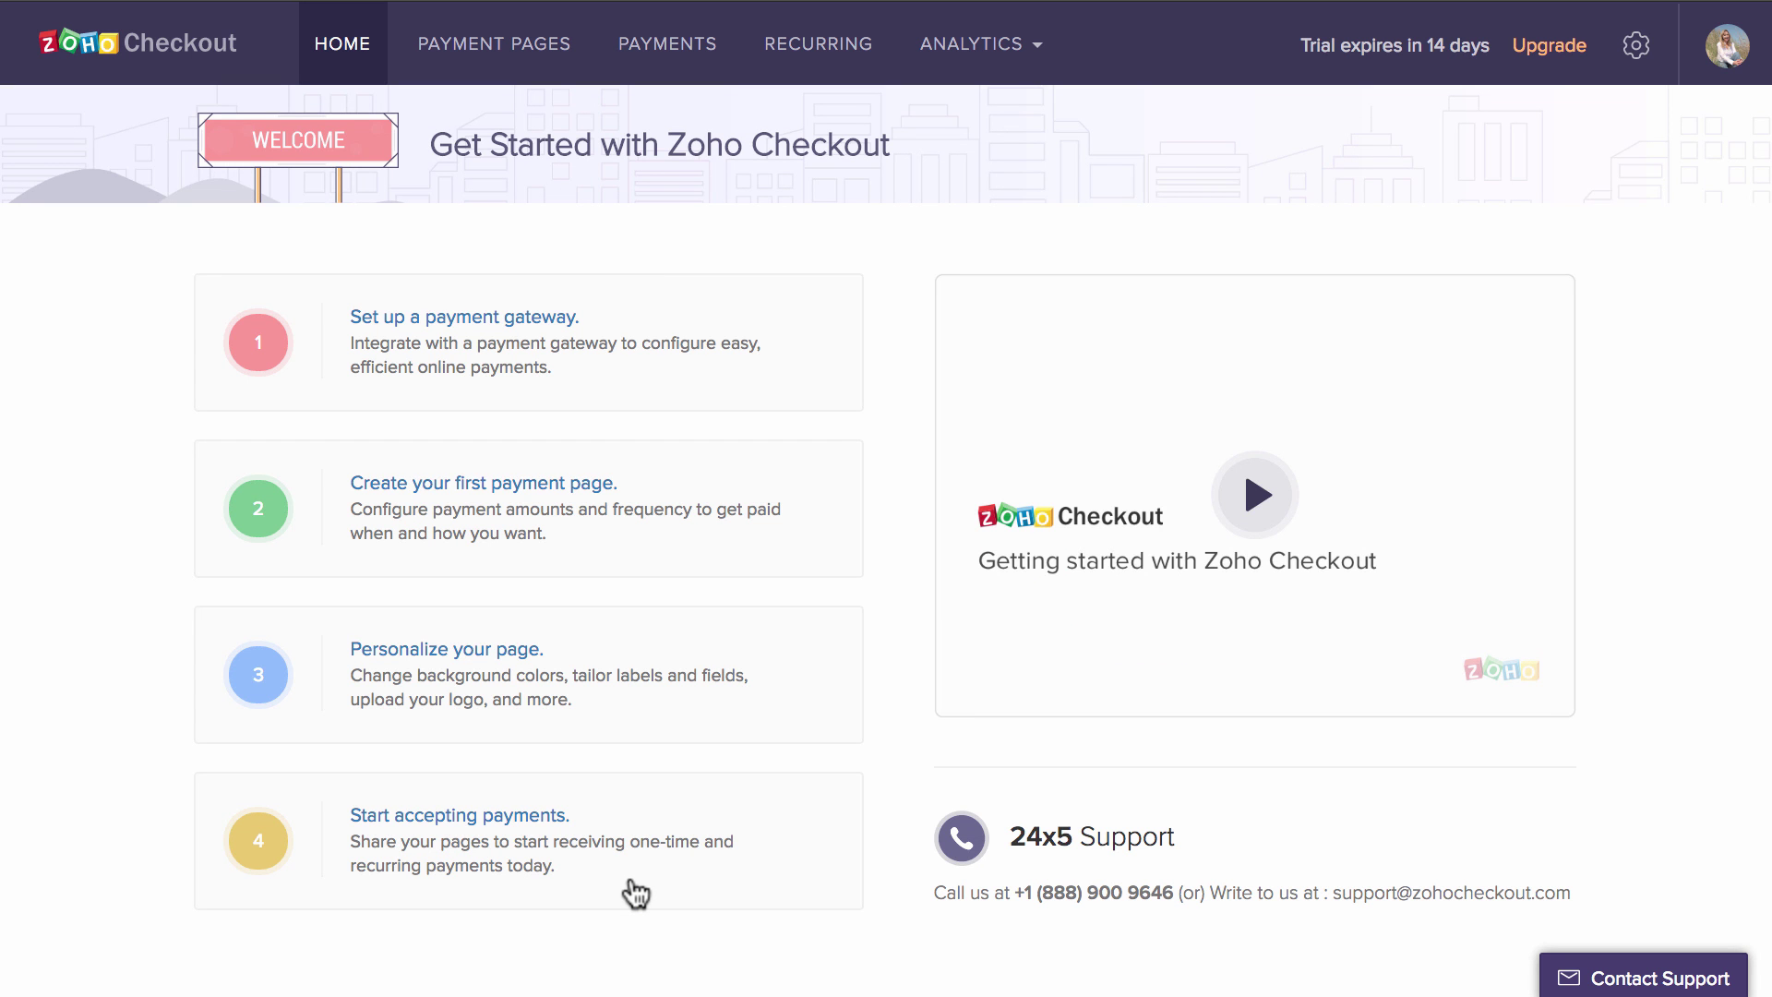
- Create and confirm a WePay payment gateway account, accepting its terms of service
left_click(482, 318)
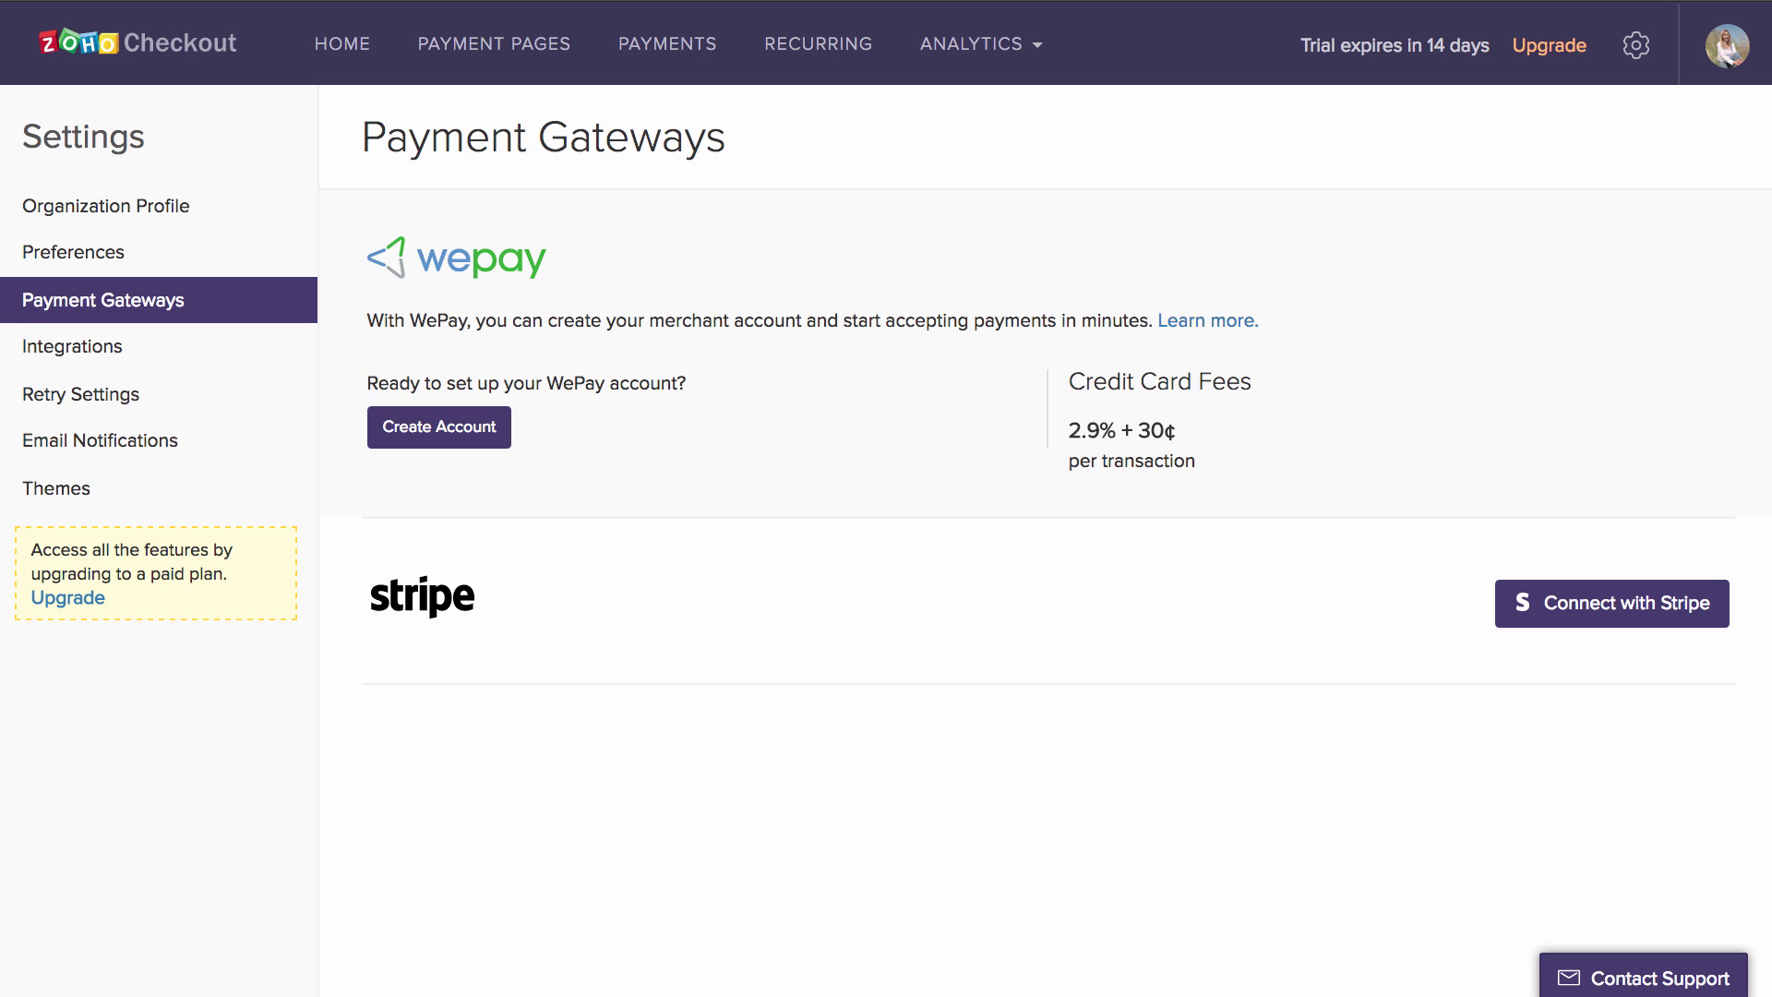
left_click(450, 430)
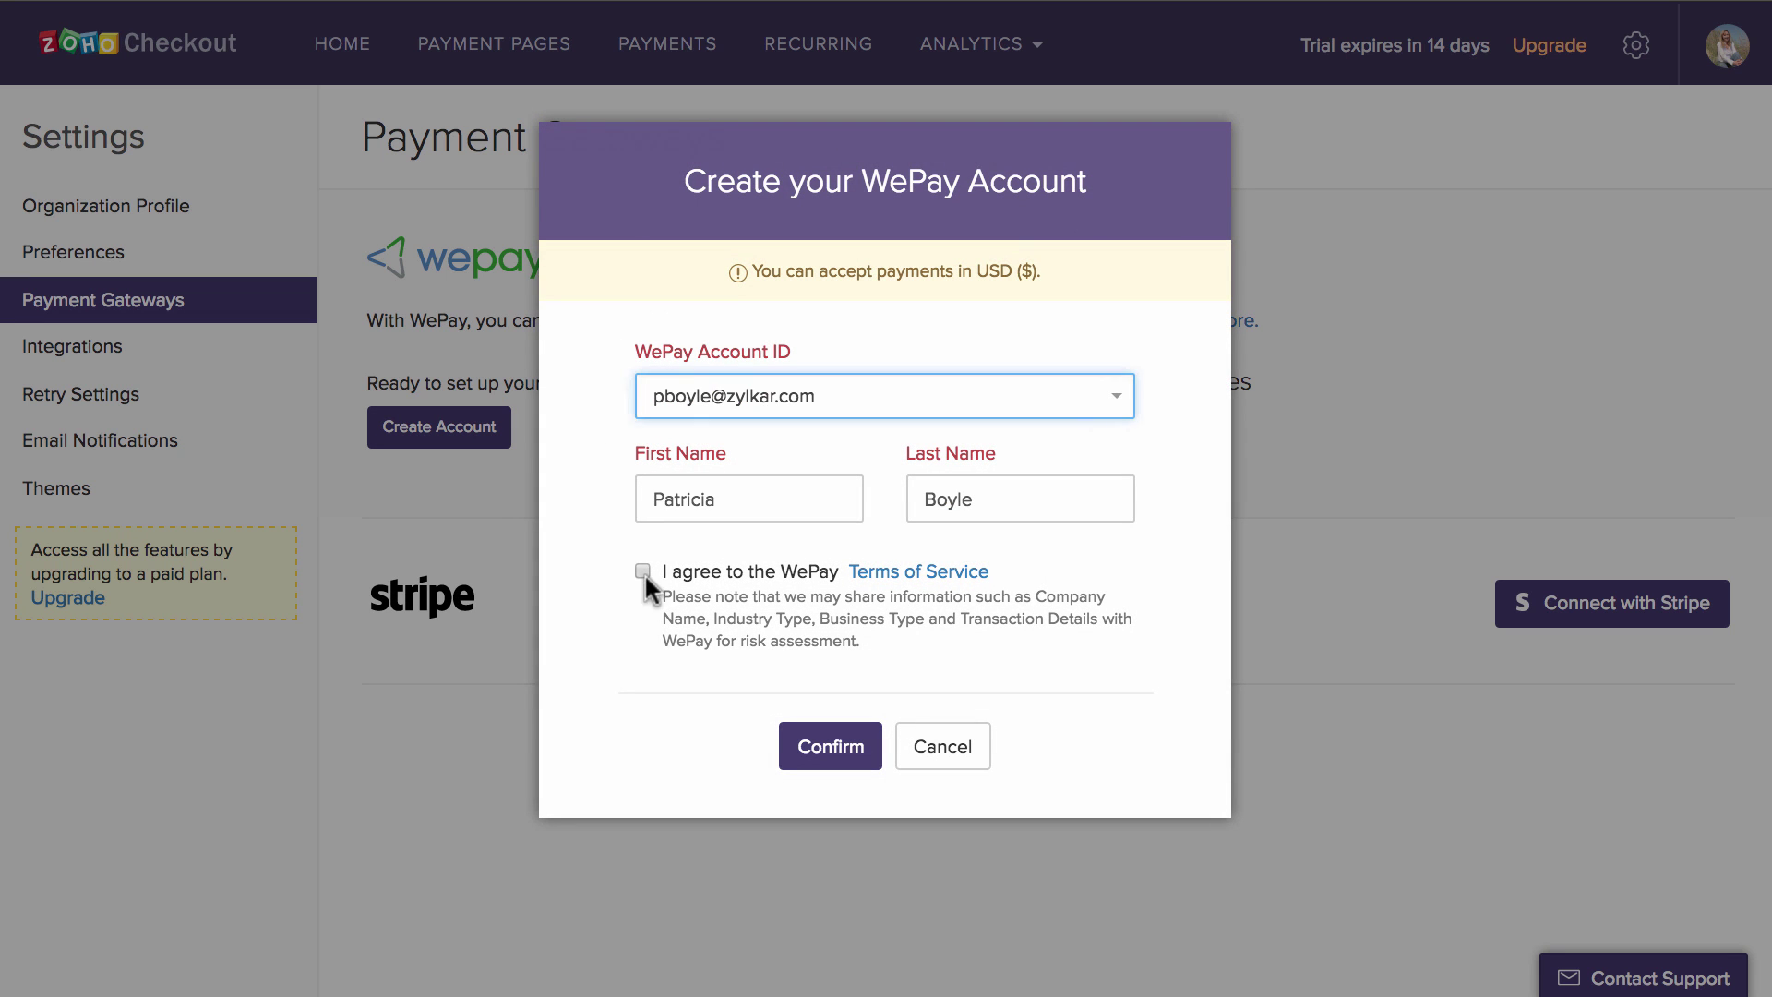
left_click(643, 572)
left_click(826, 744)
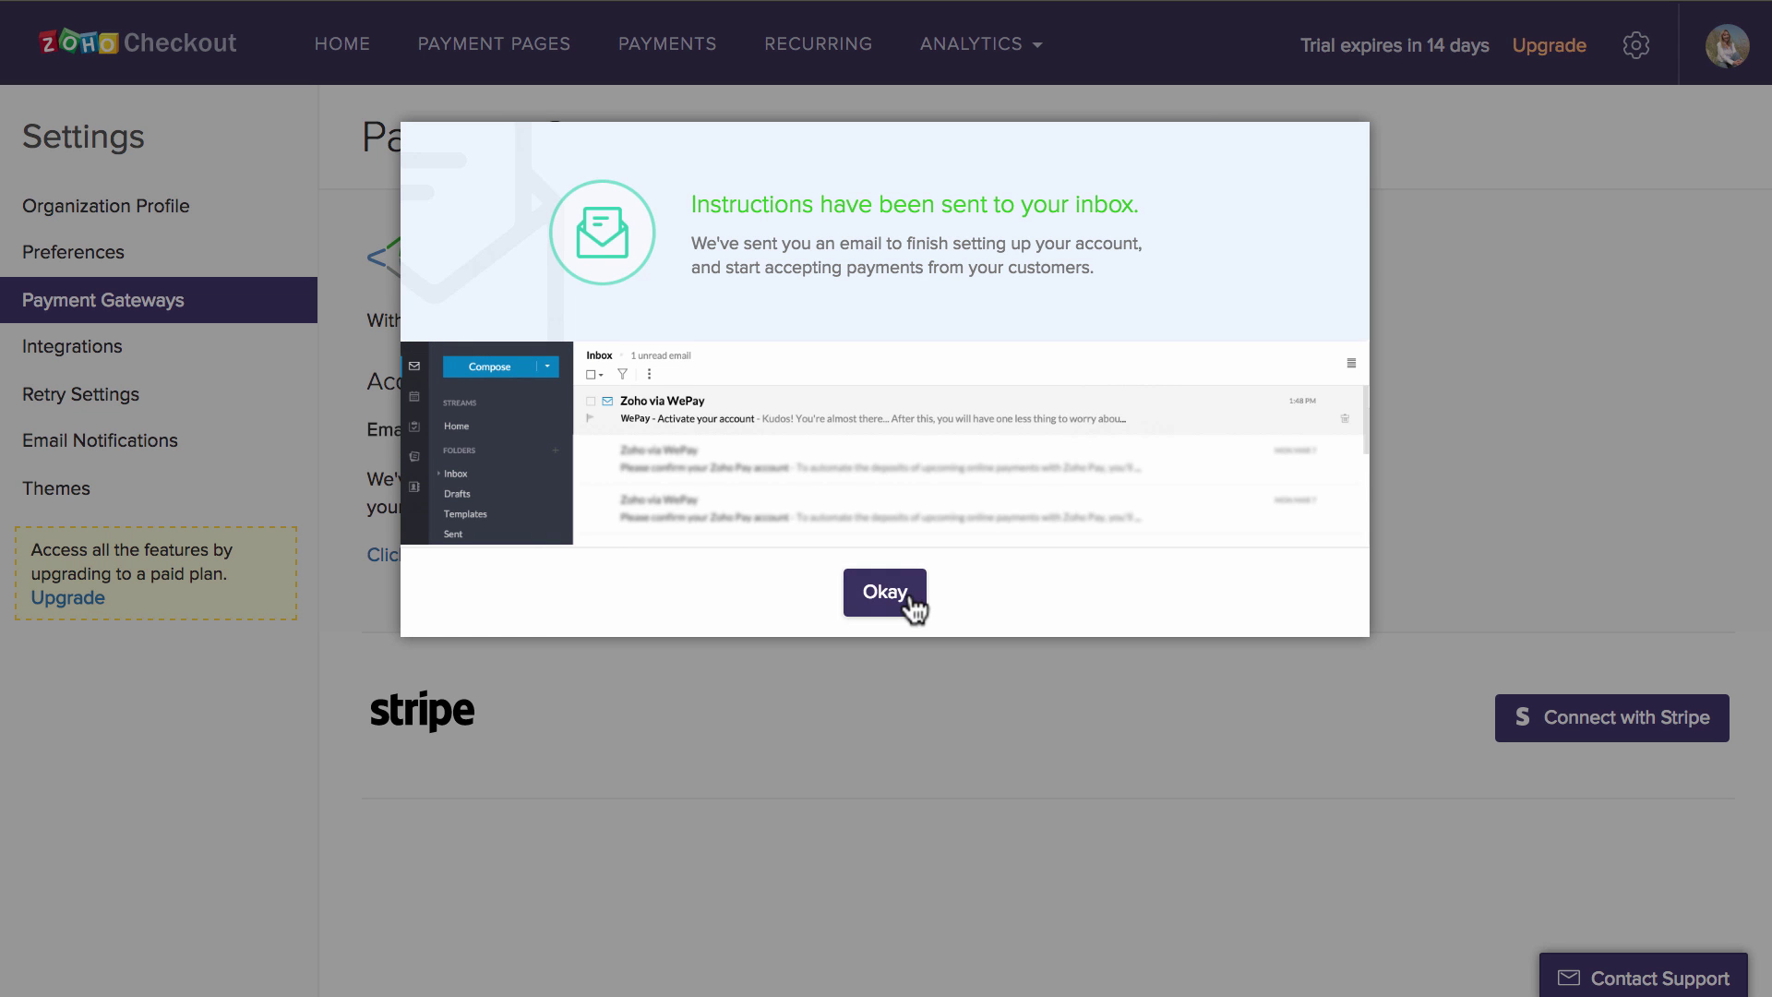
left_click(905, 600)
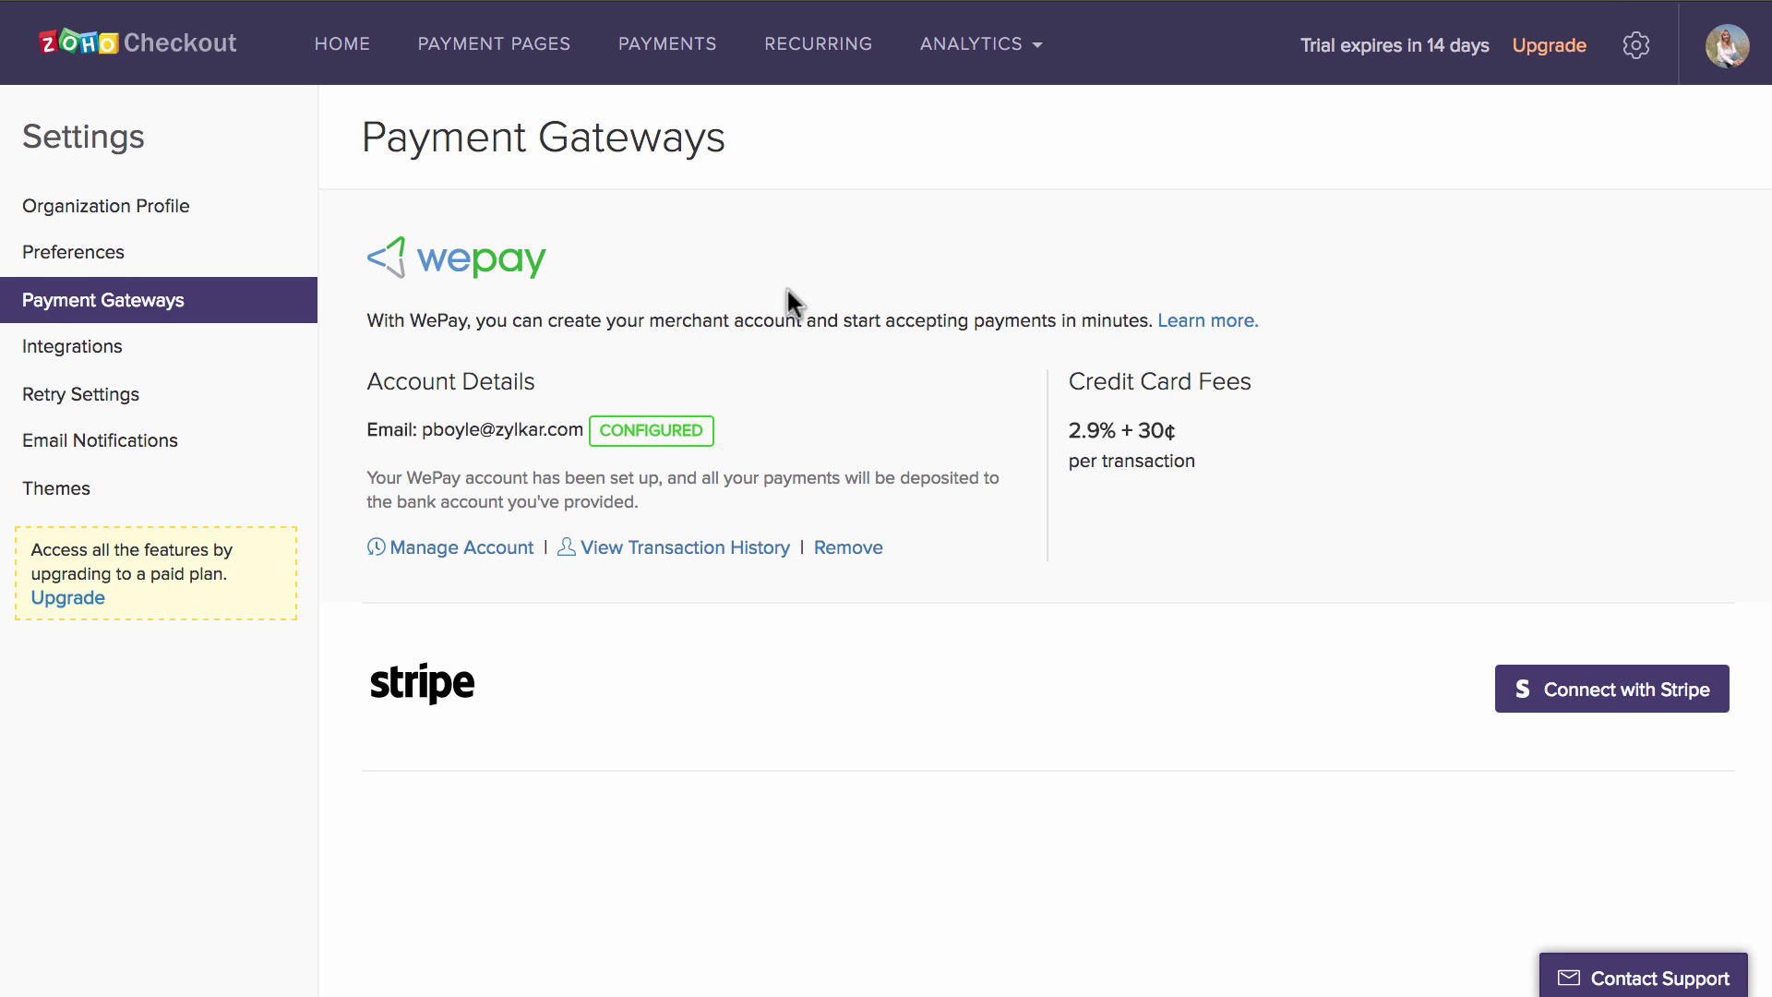
- Create a payment page 'Donate for a child's education', described 'Children are the future, donate and support them.', amount 100
left_click(533, 50)
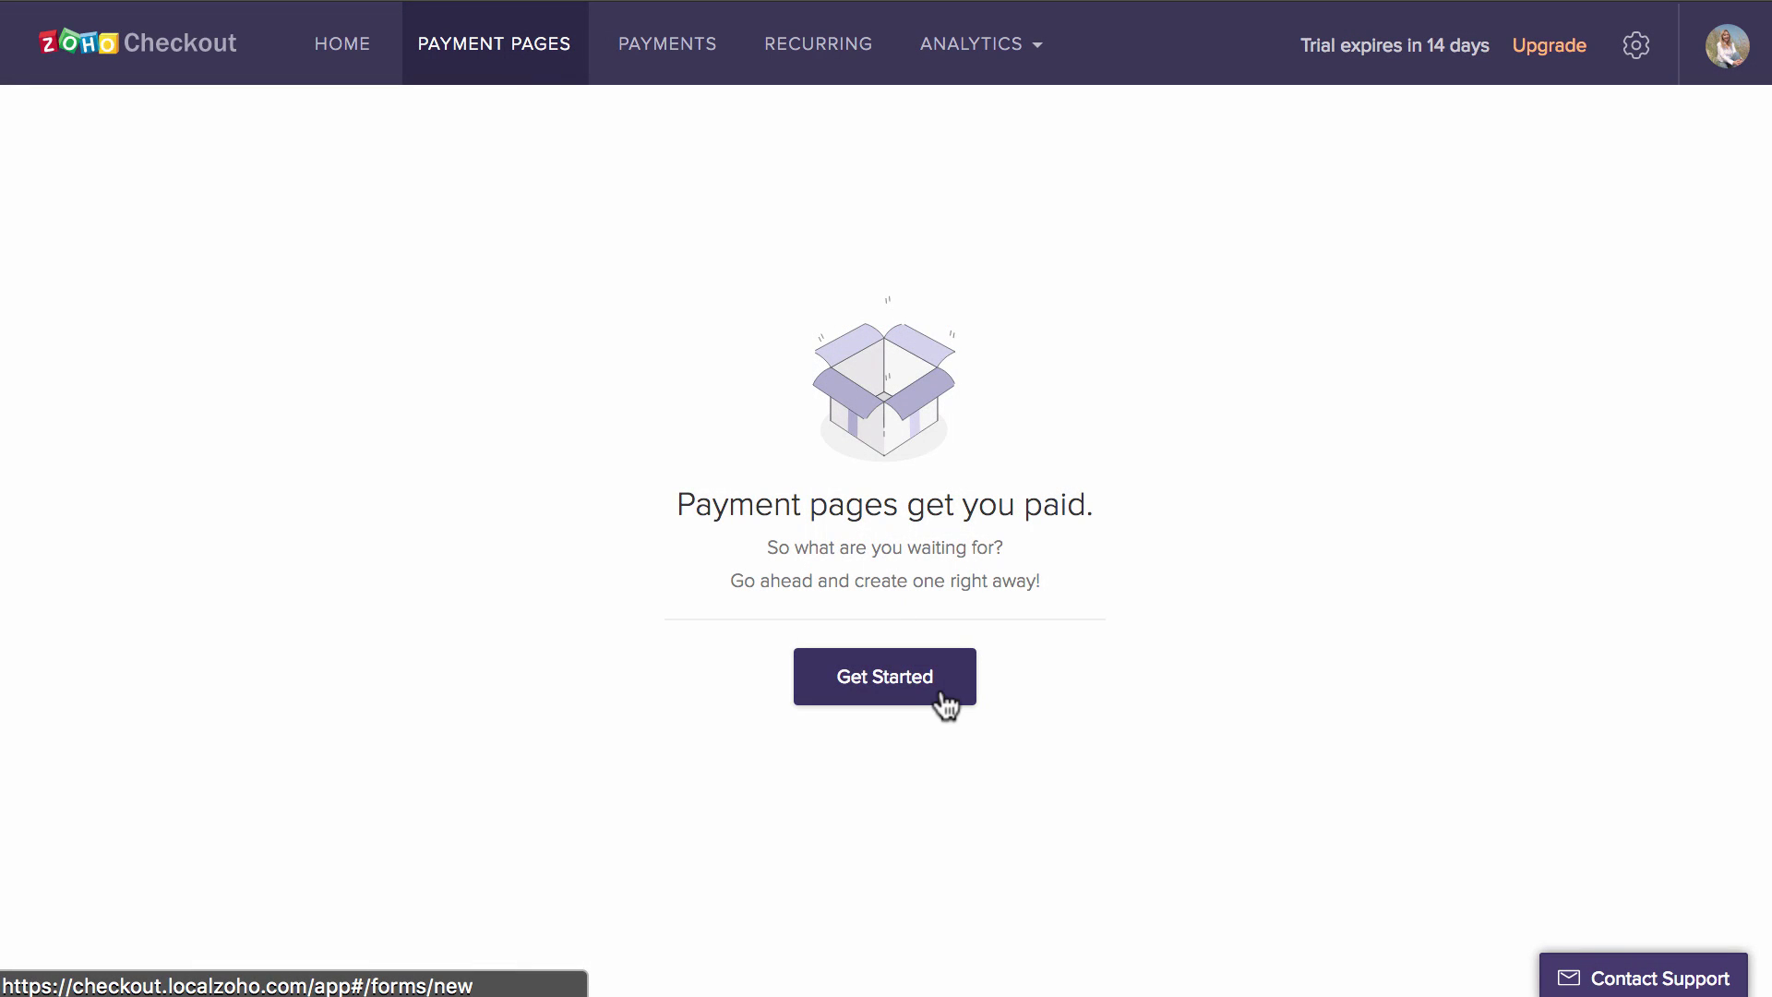
left_click(946, 706)
type("Donate for a child's education")
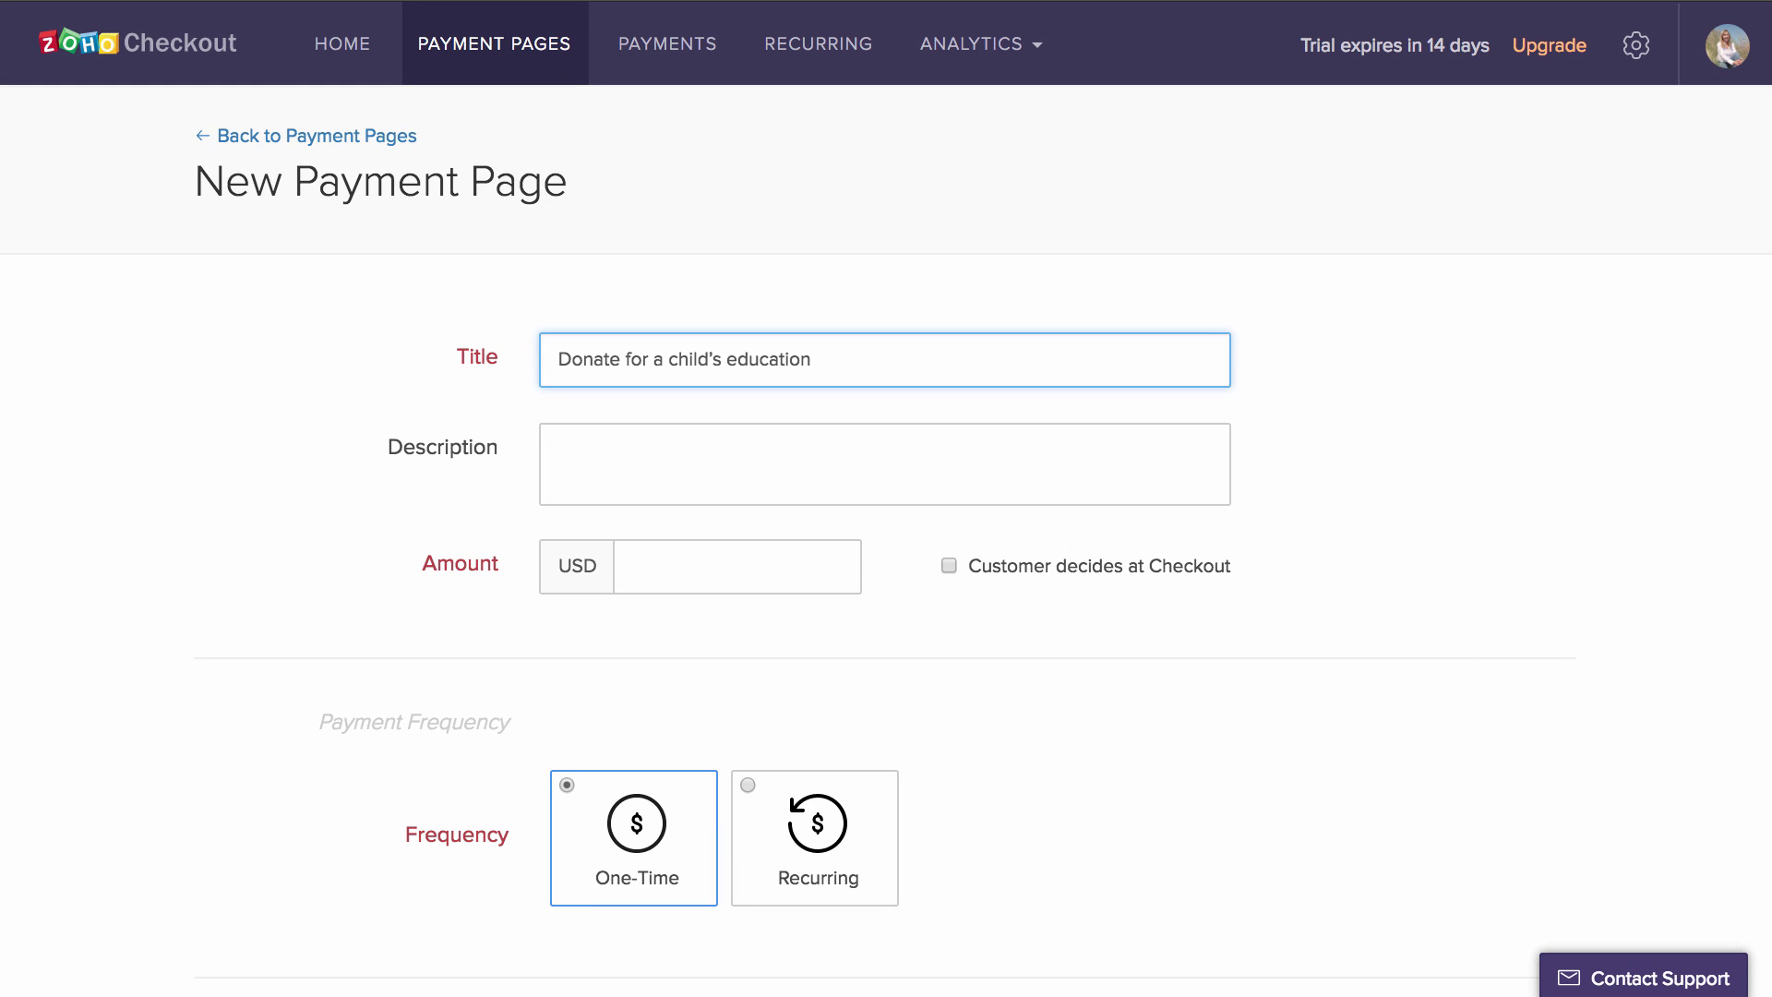
key("Tab")
type("Children are the future, donate and support them.")
key("Tab")
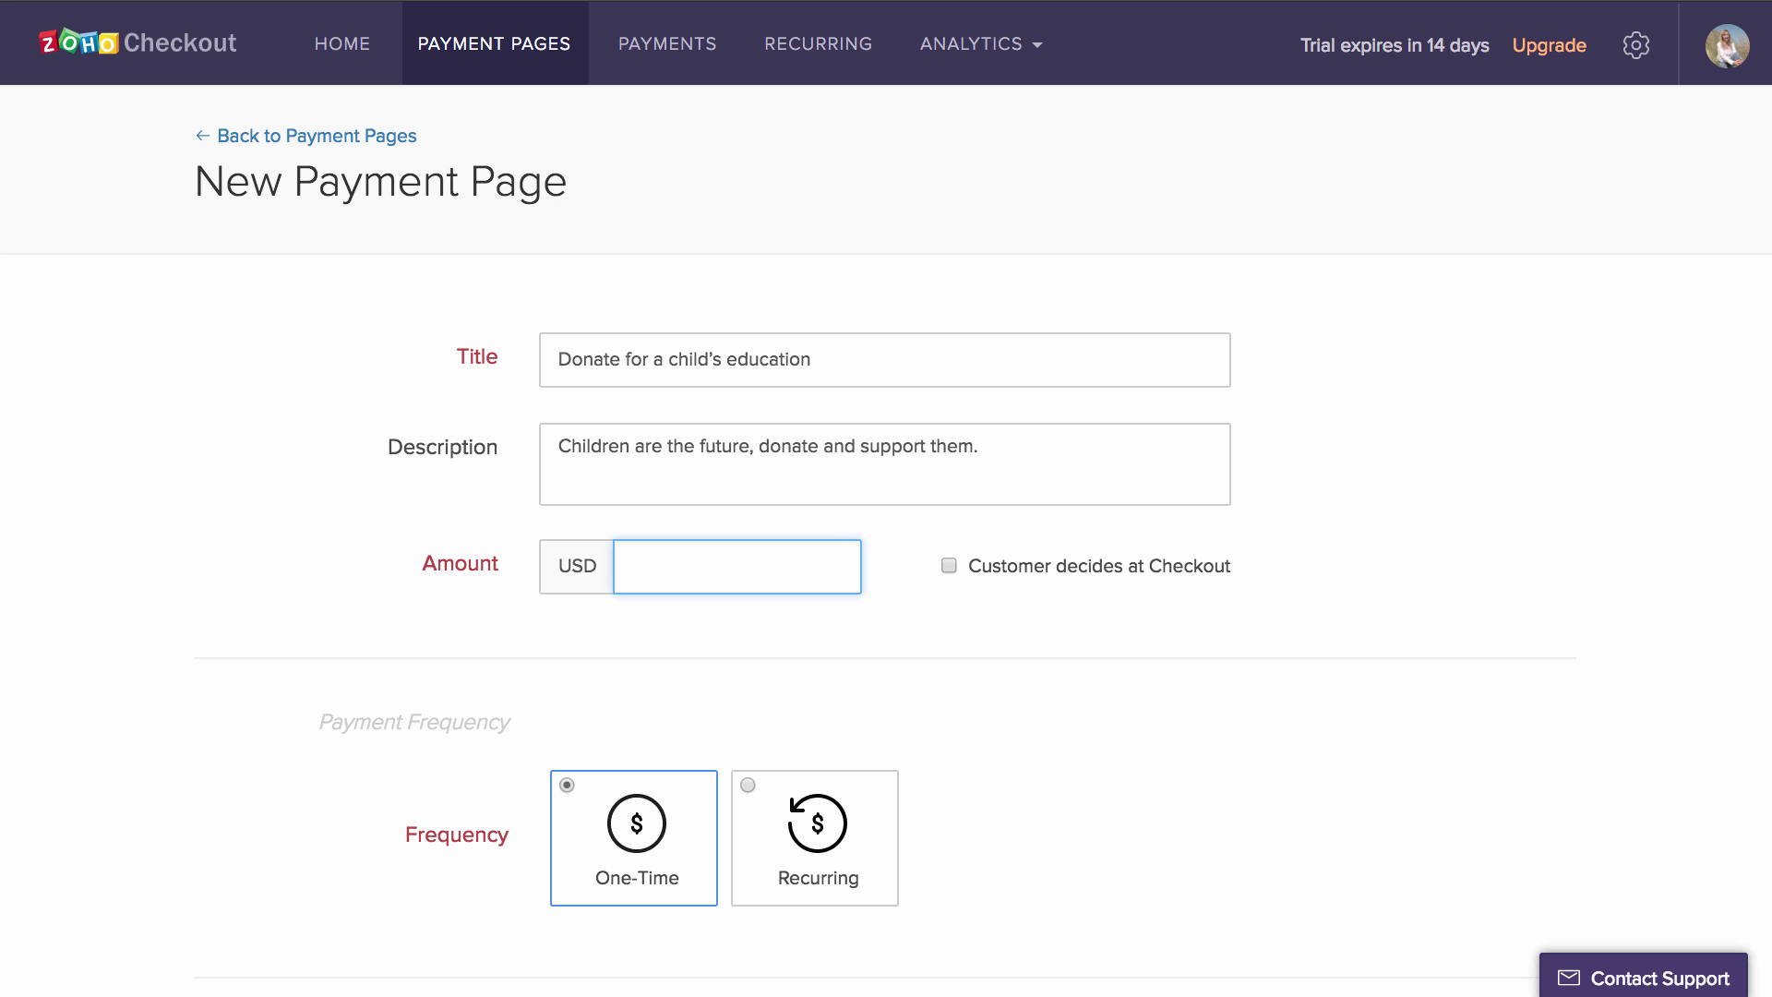
type("100")
scroll(1070, 713, "down", 6)
scroll(1069, 699, "down", 1)
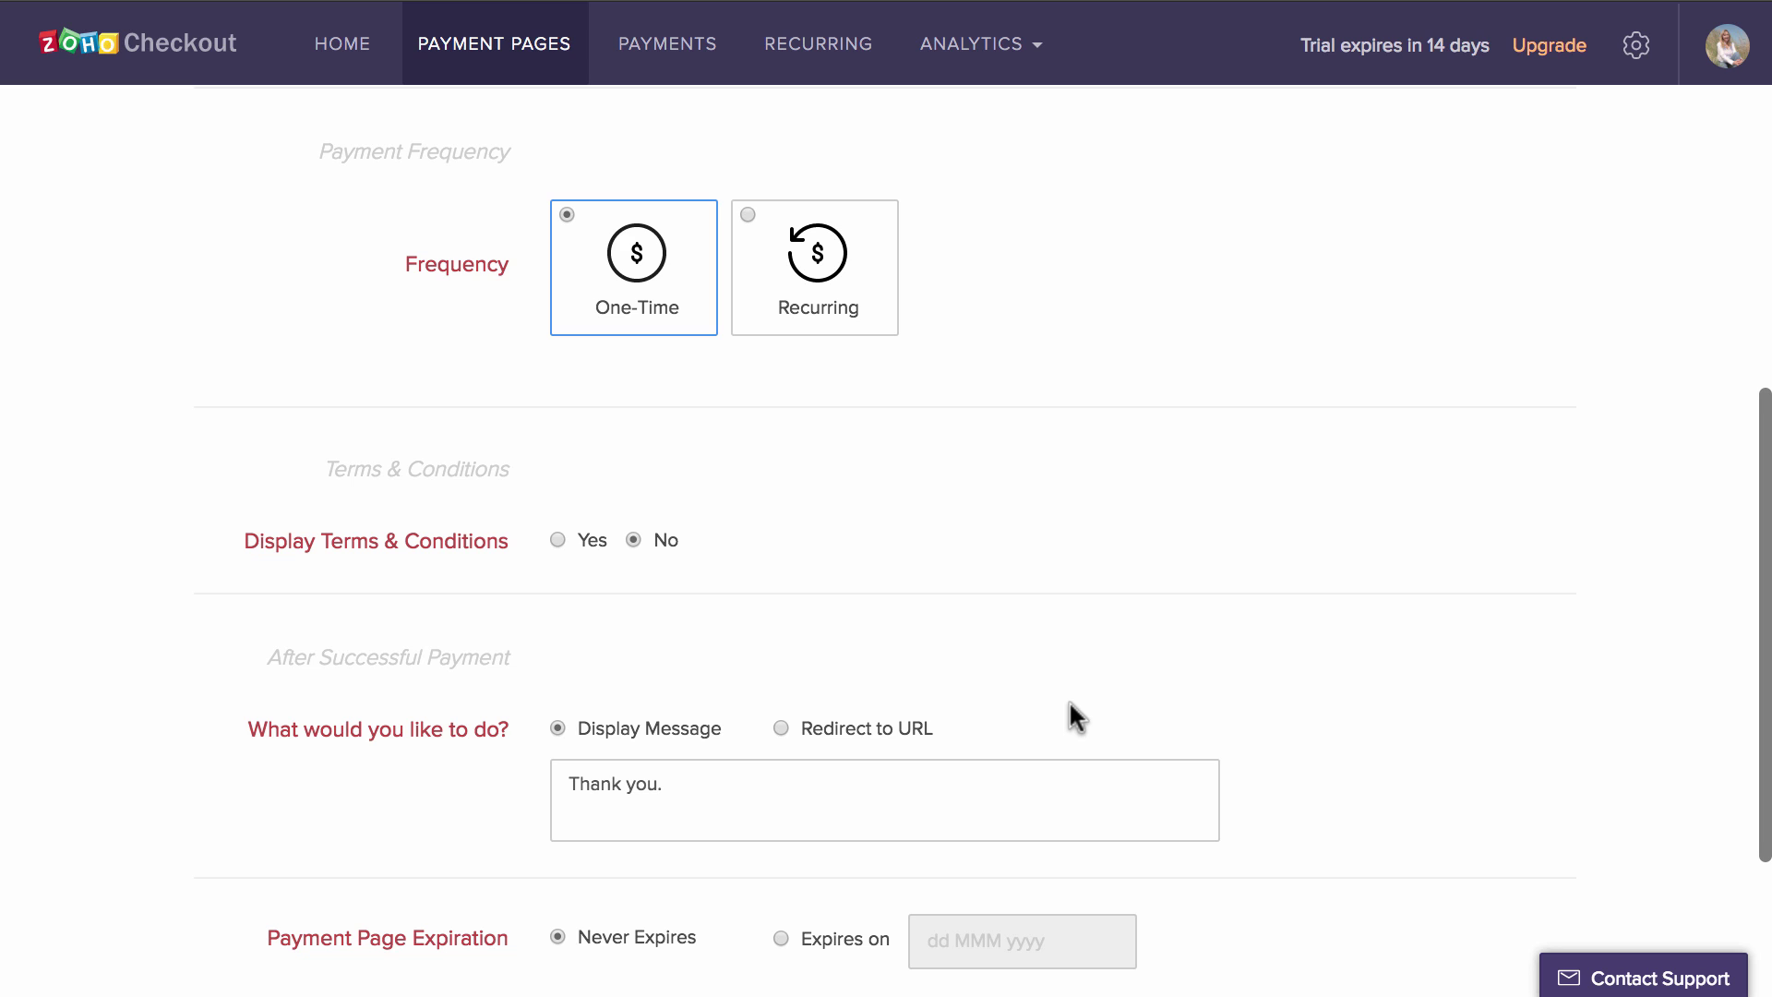
- Make the payment recurring, billed monthly on the 3rd of each month
left_click(842, 305)
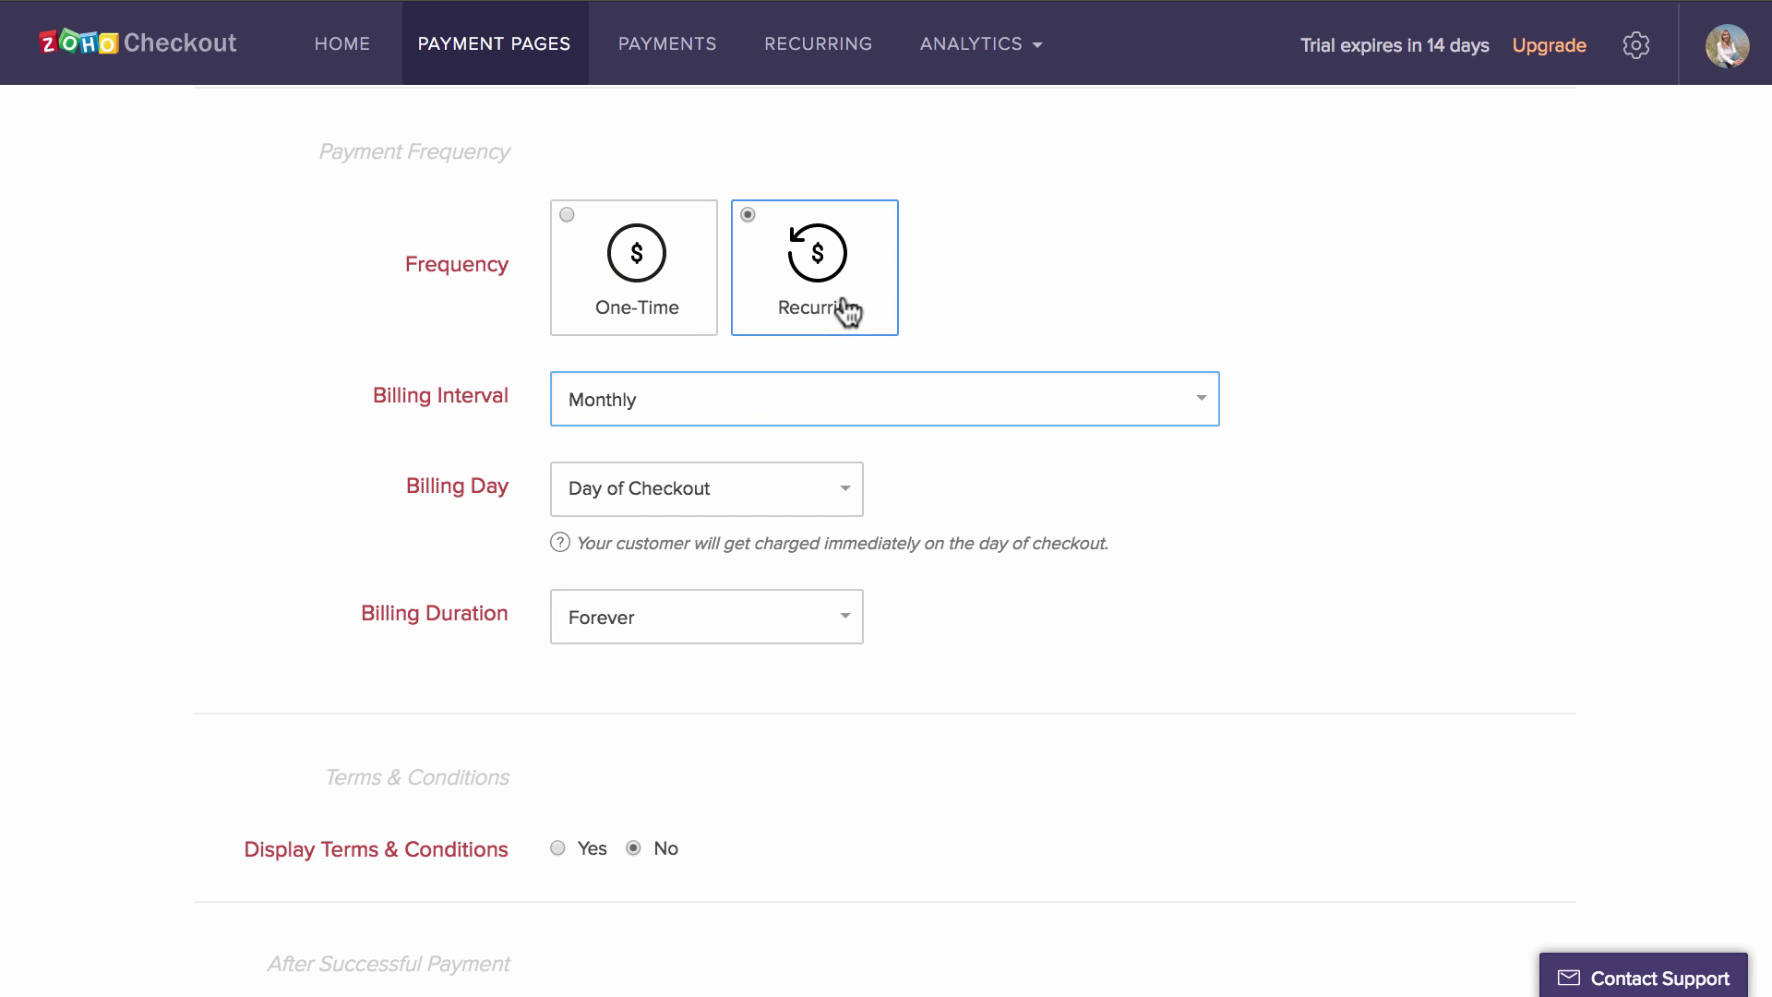
left_click(843, 399)
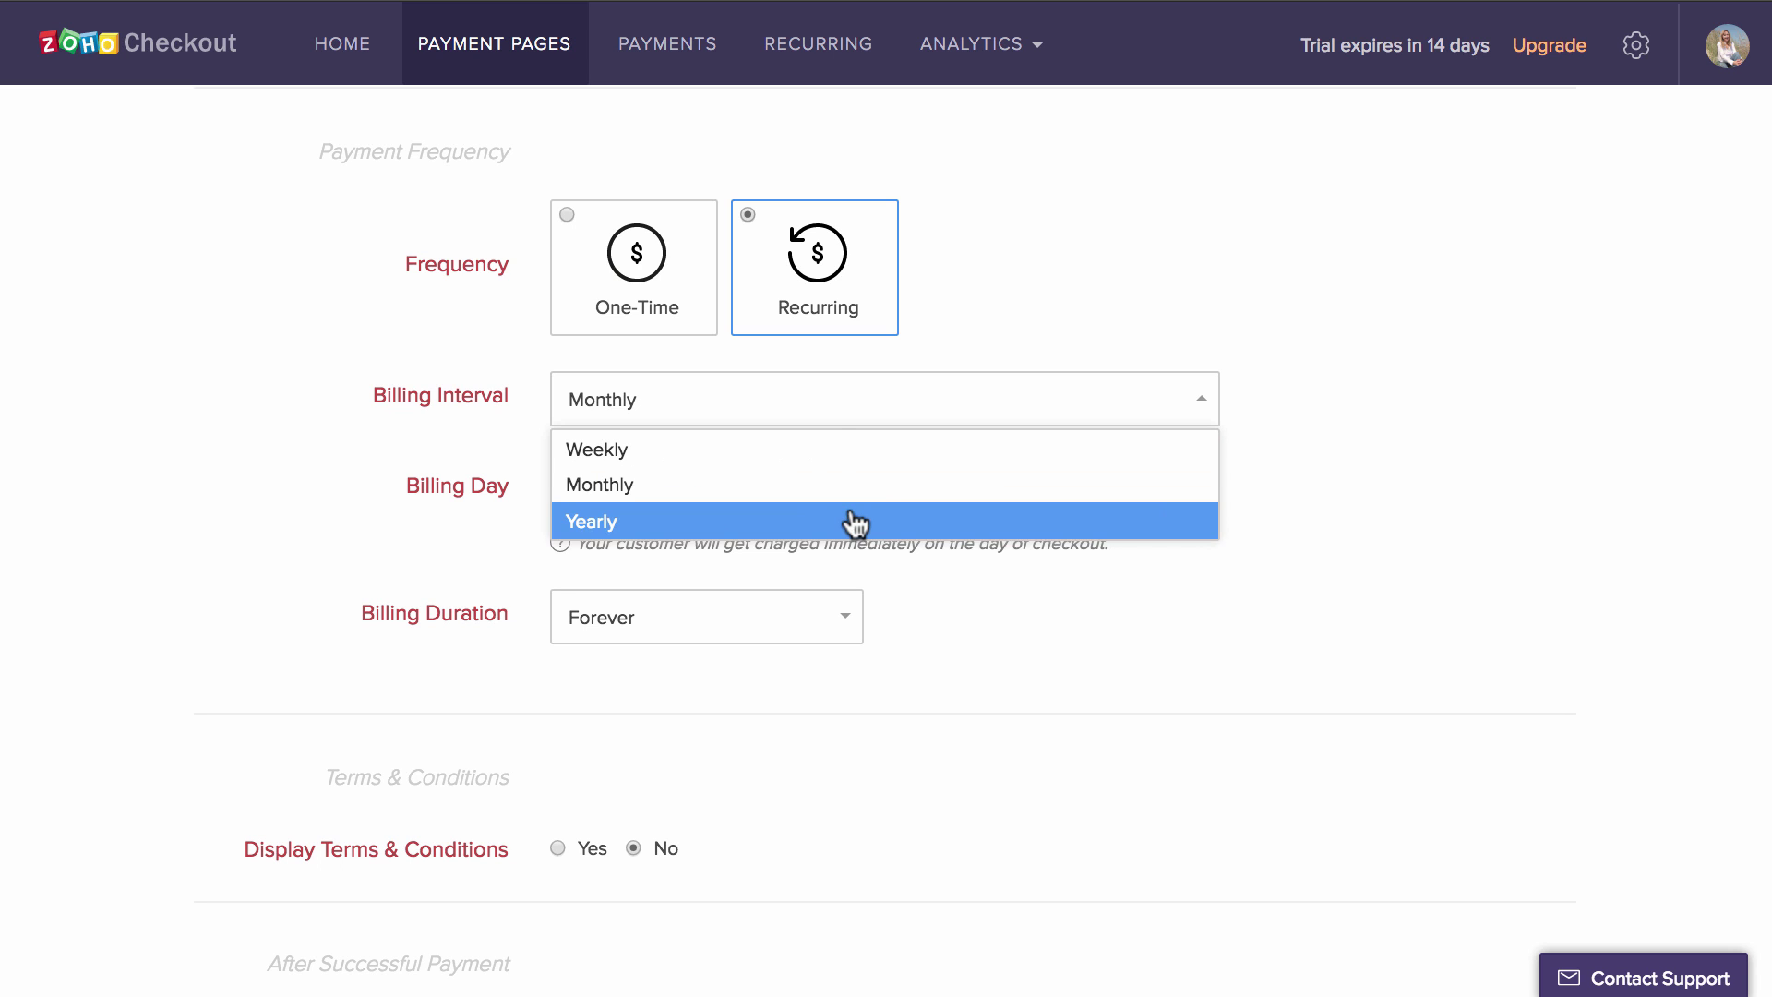
left_click(845, 489)
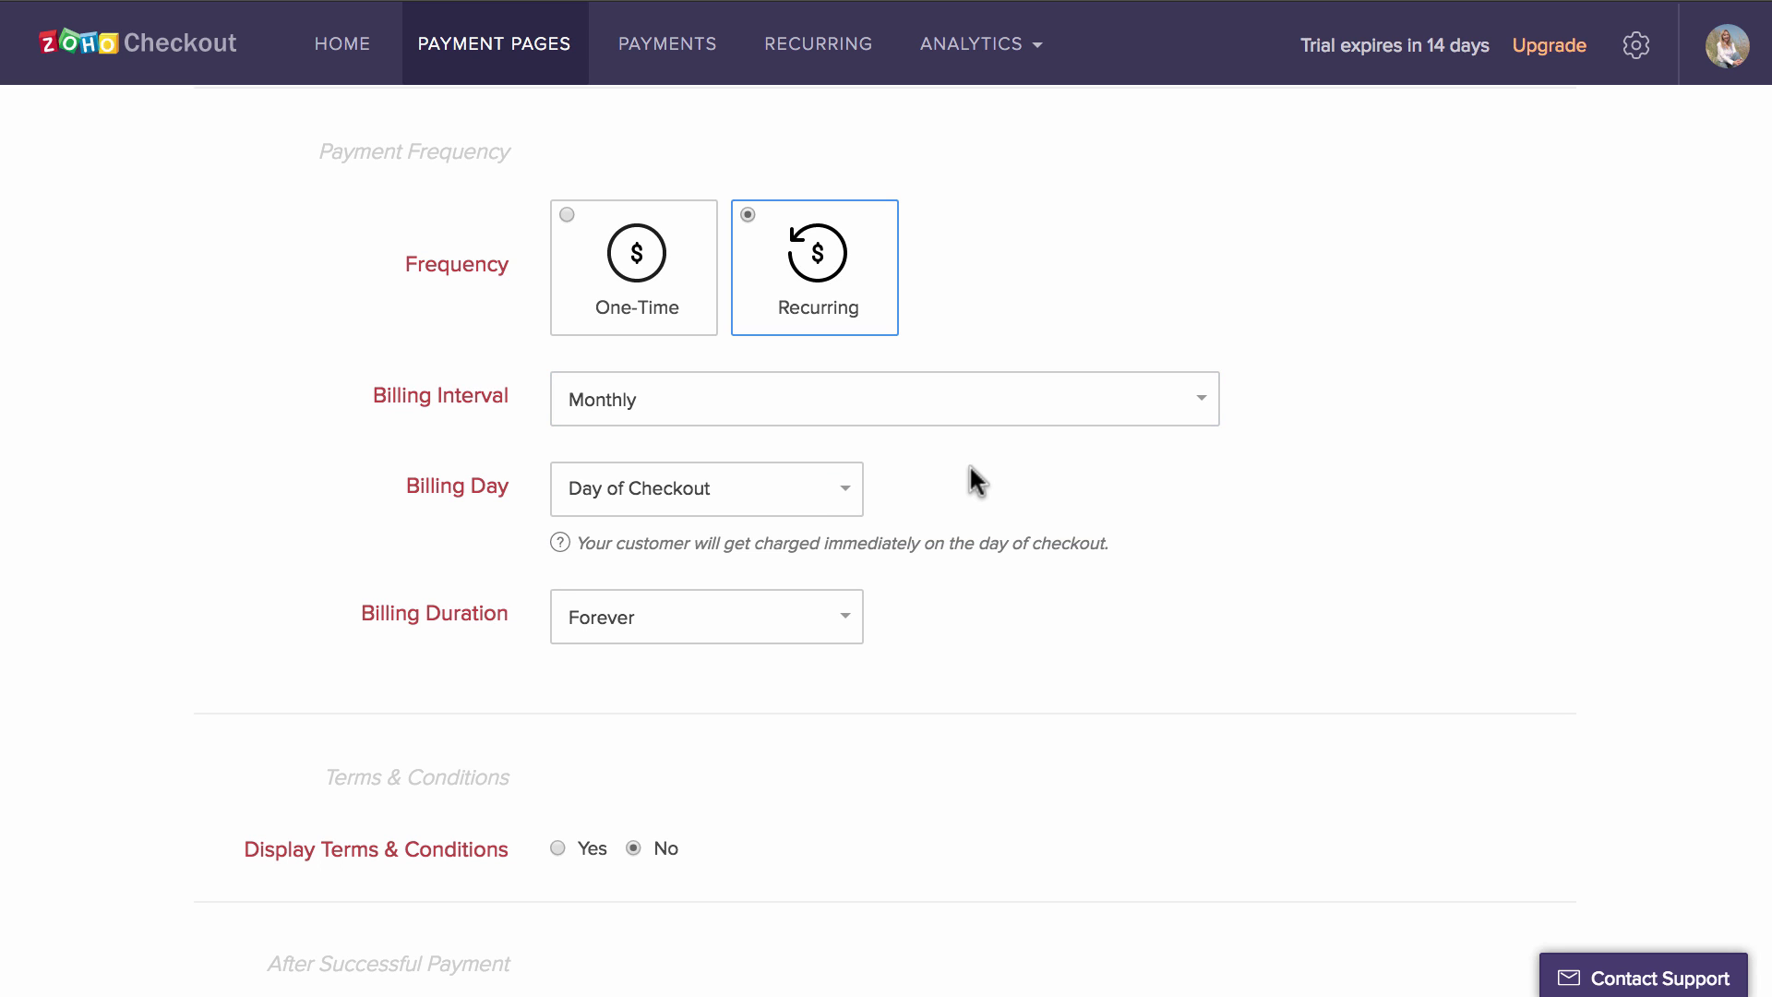
scroll(969, 471, "down", 3)
left_click(824, 358)
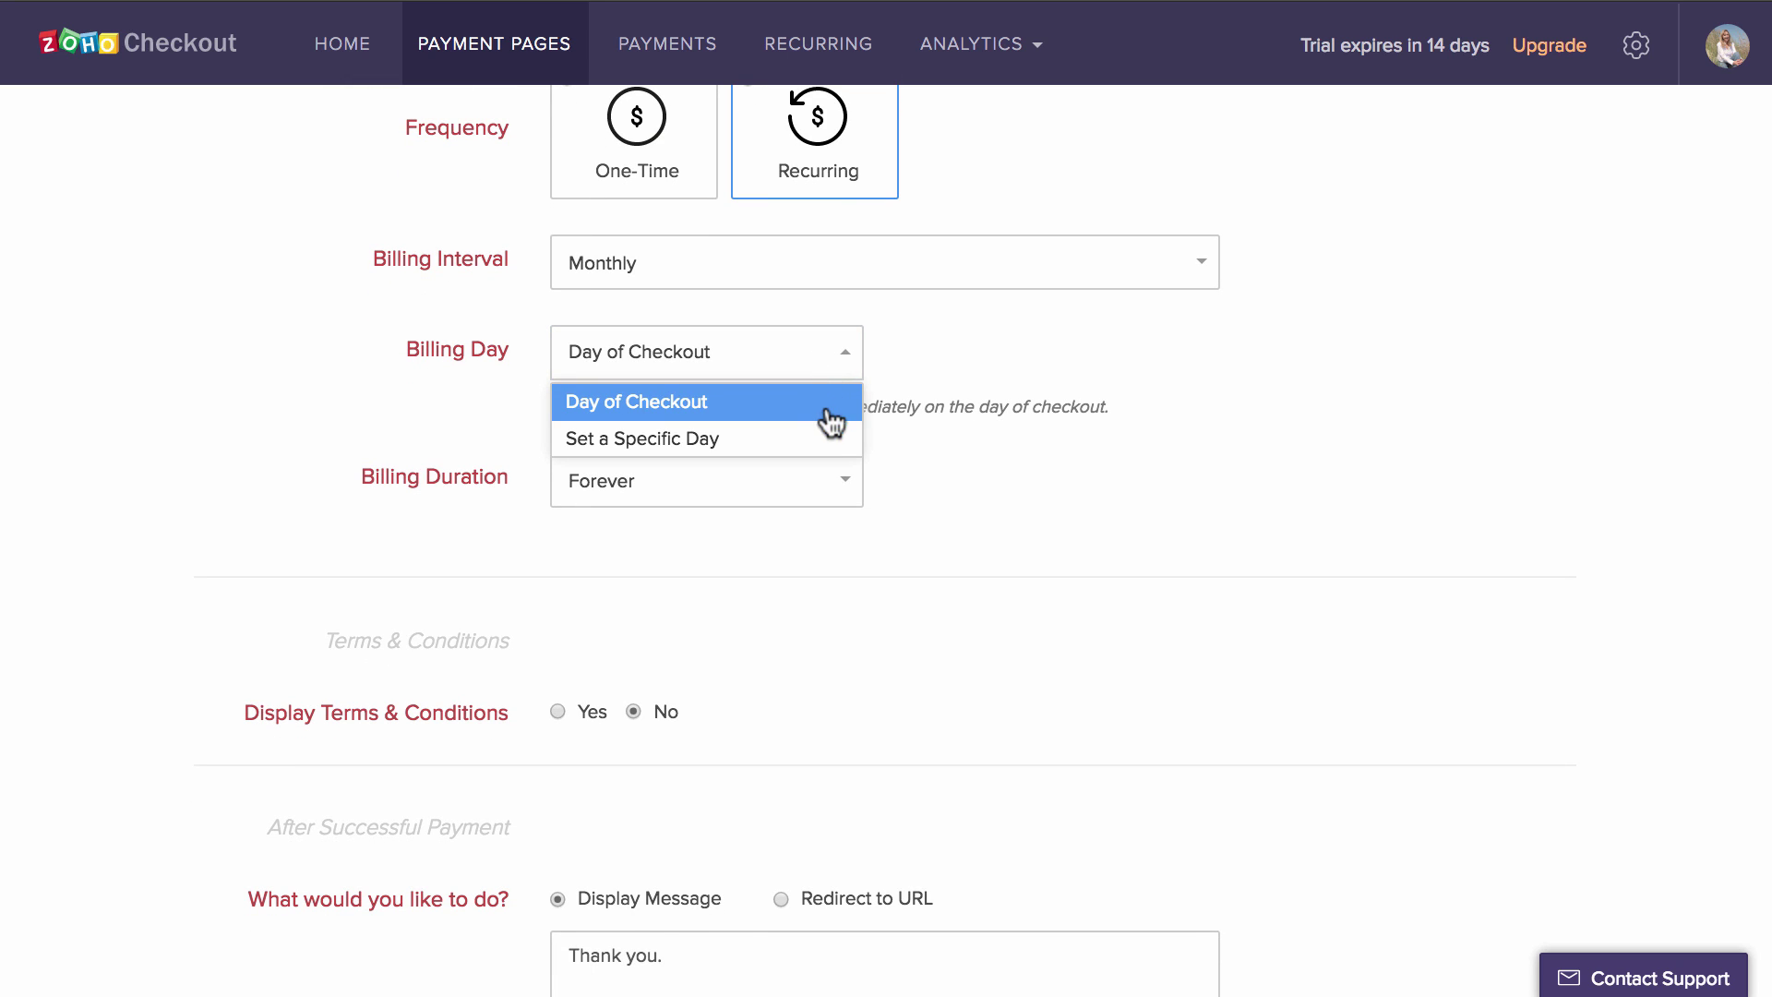
left_click(835, 442)
left_click(993, 349)
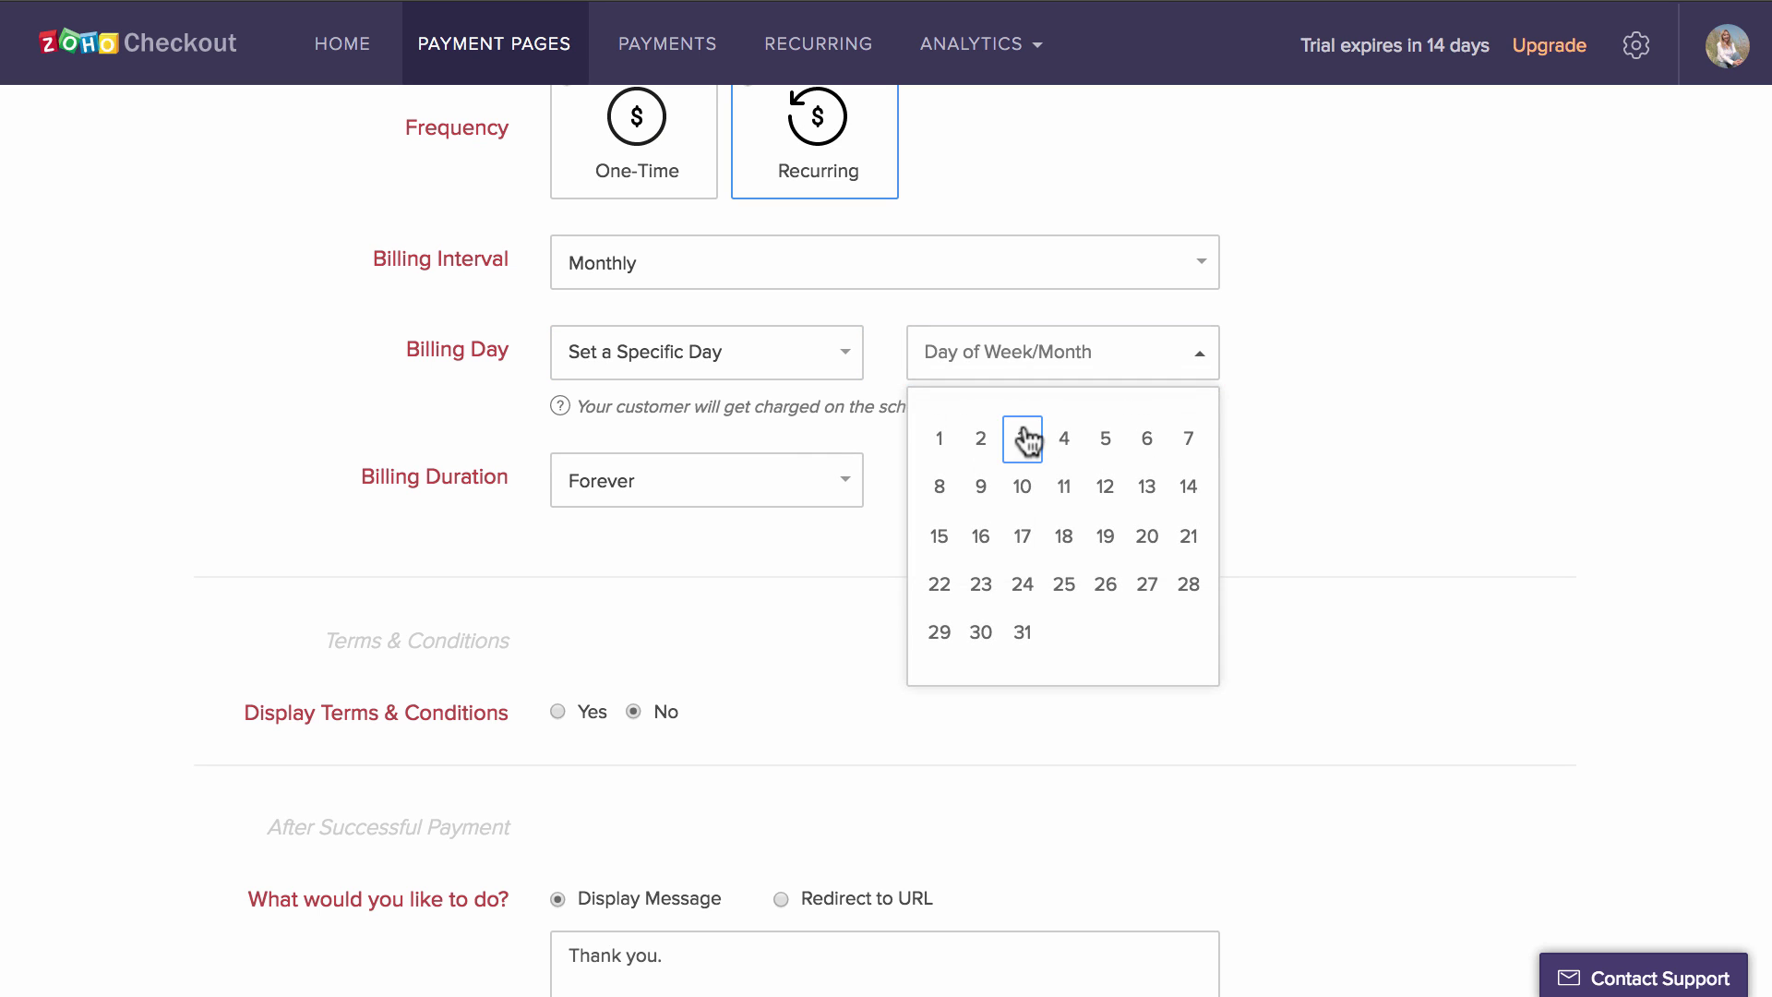
left_click(1023, 432)
- Limit the billing duration to 10 cycles
scroll(784, 301, "down", 2)
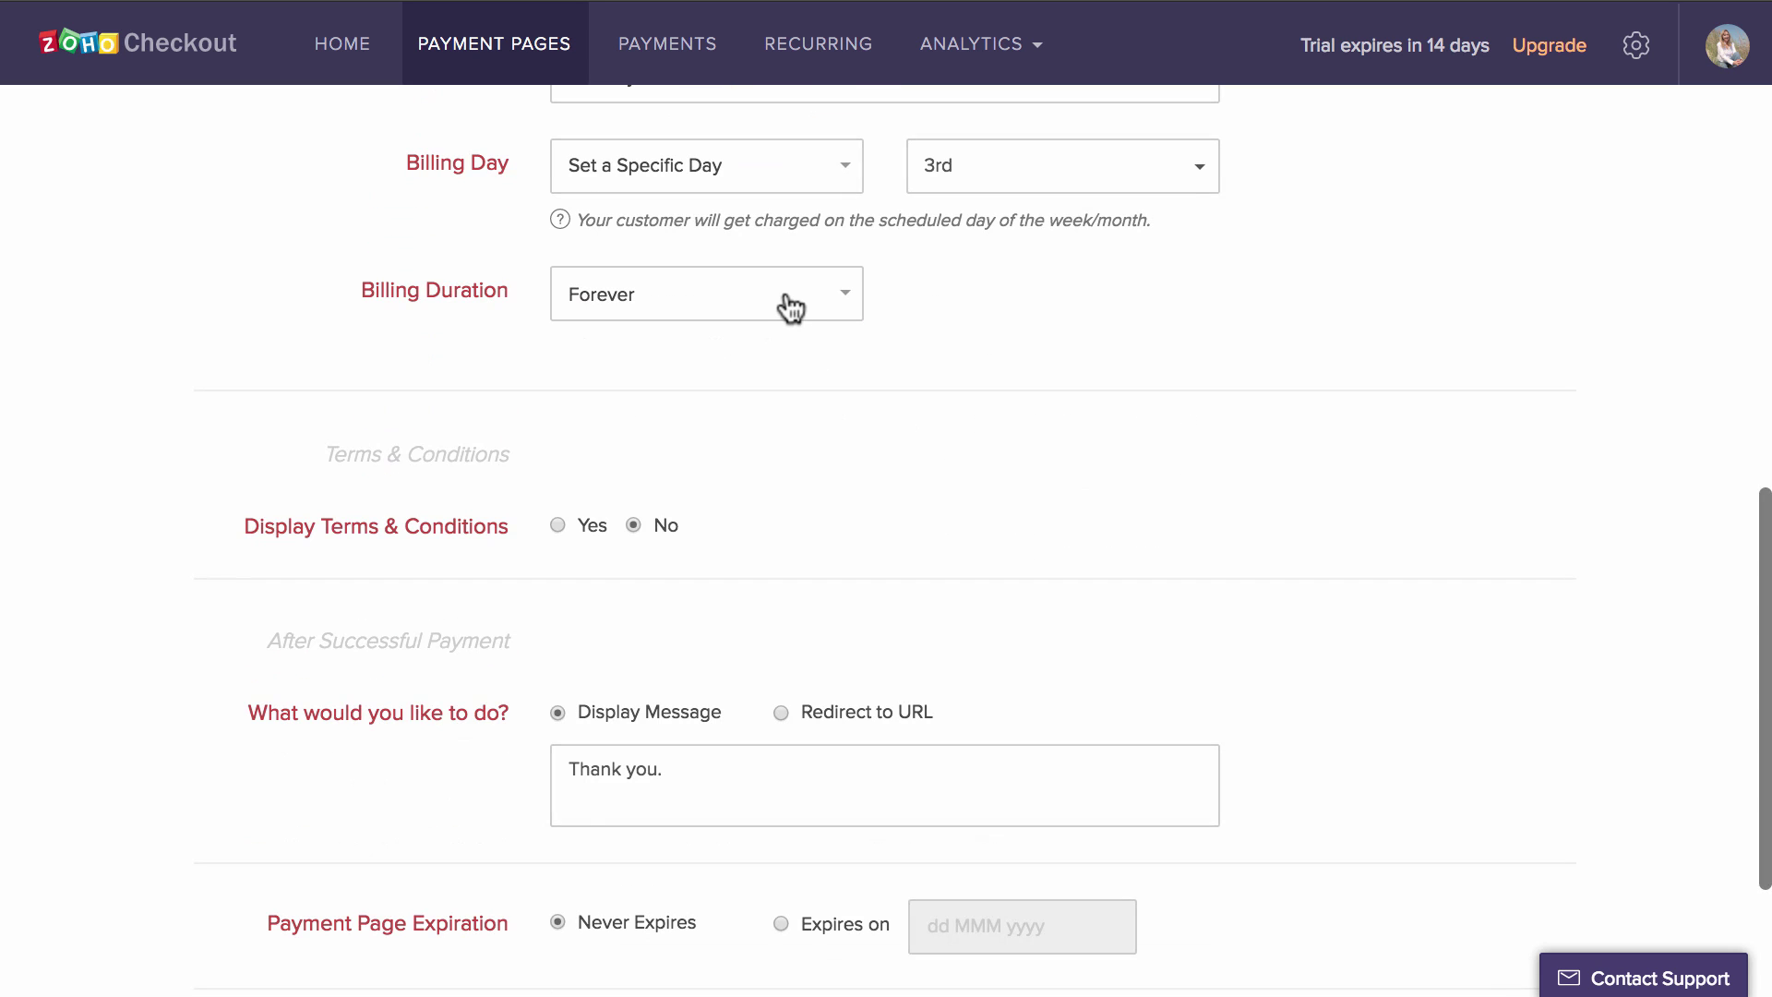
left_click(783, 295)
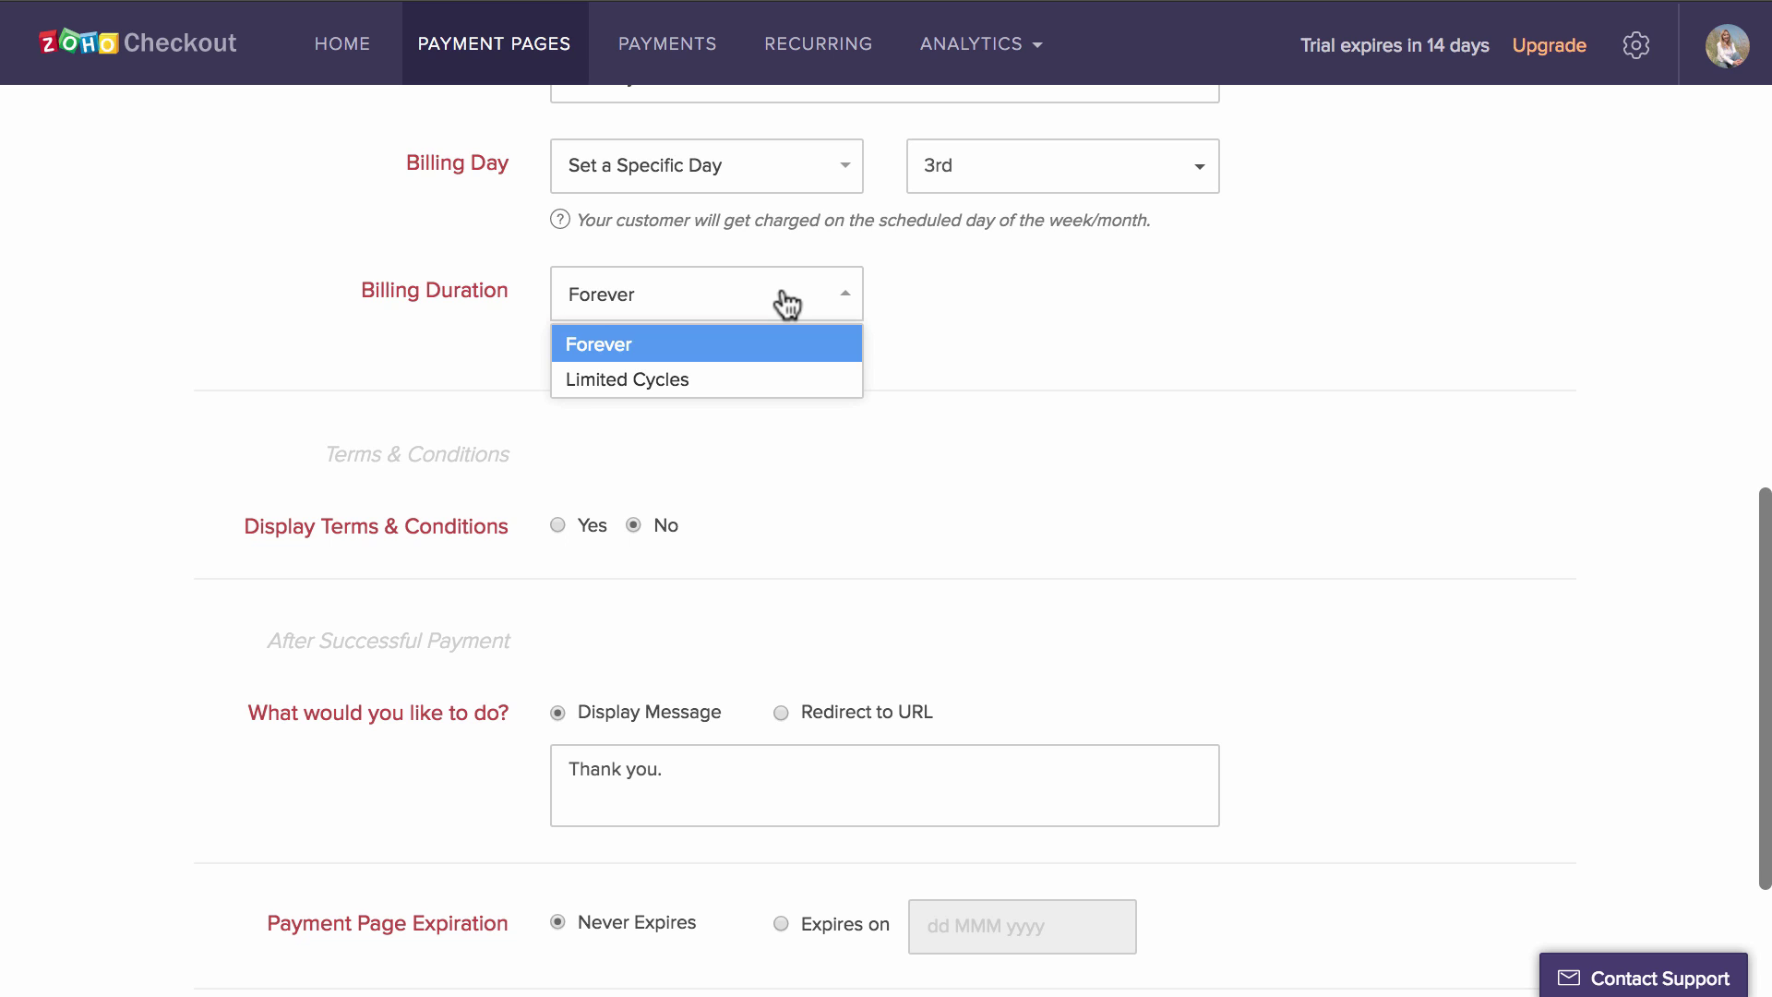
left_click(790, 380)
left_click(1087, 277)
type("10")
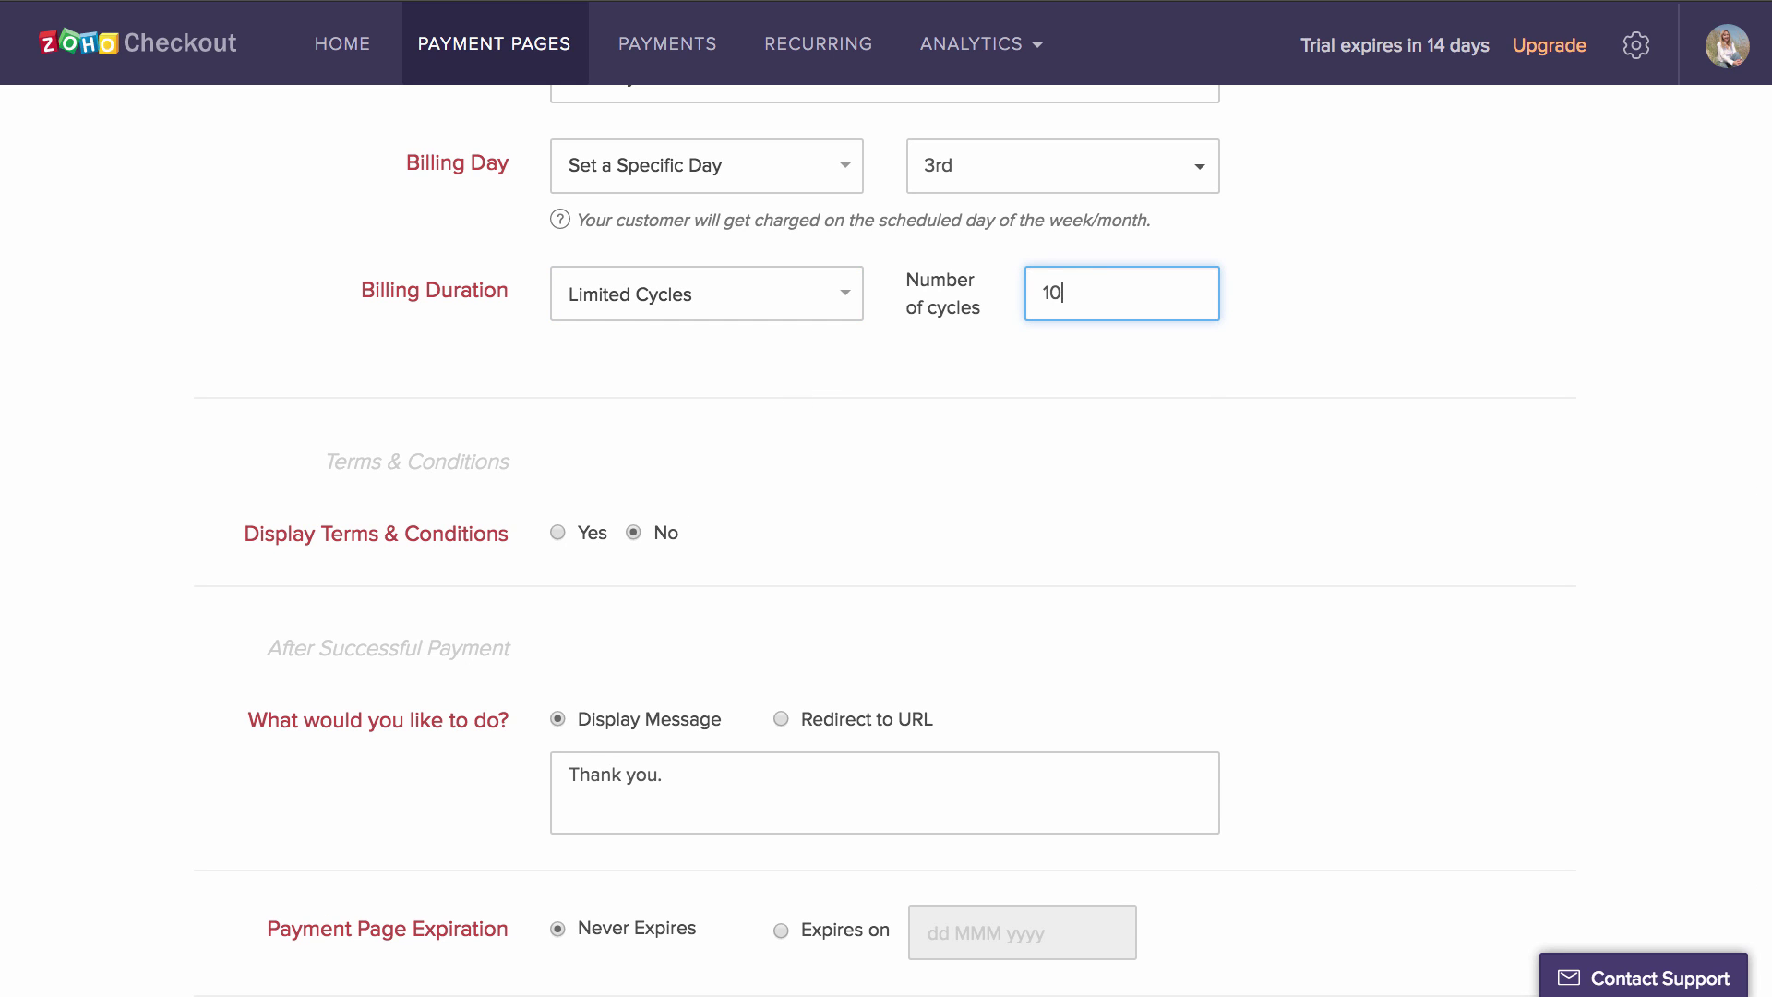
left_click(1204, 388)
- Change the after-payment message to 'Thank you so much for your support'
scroll(1237, 433, "down", 3)
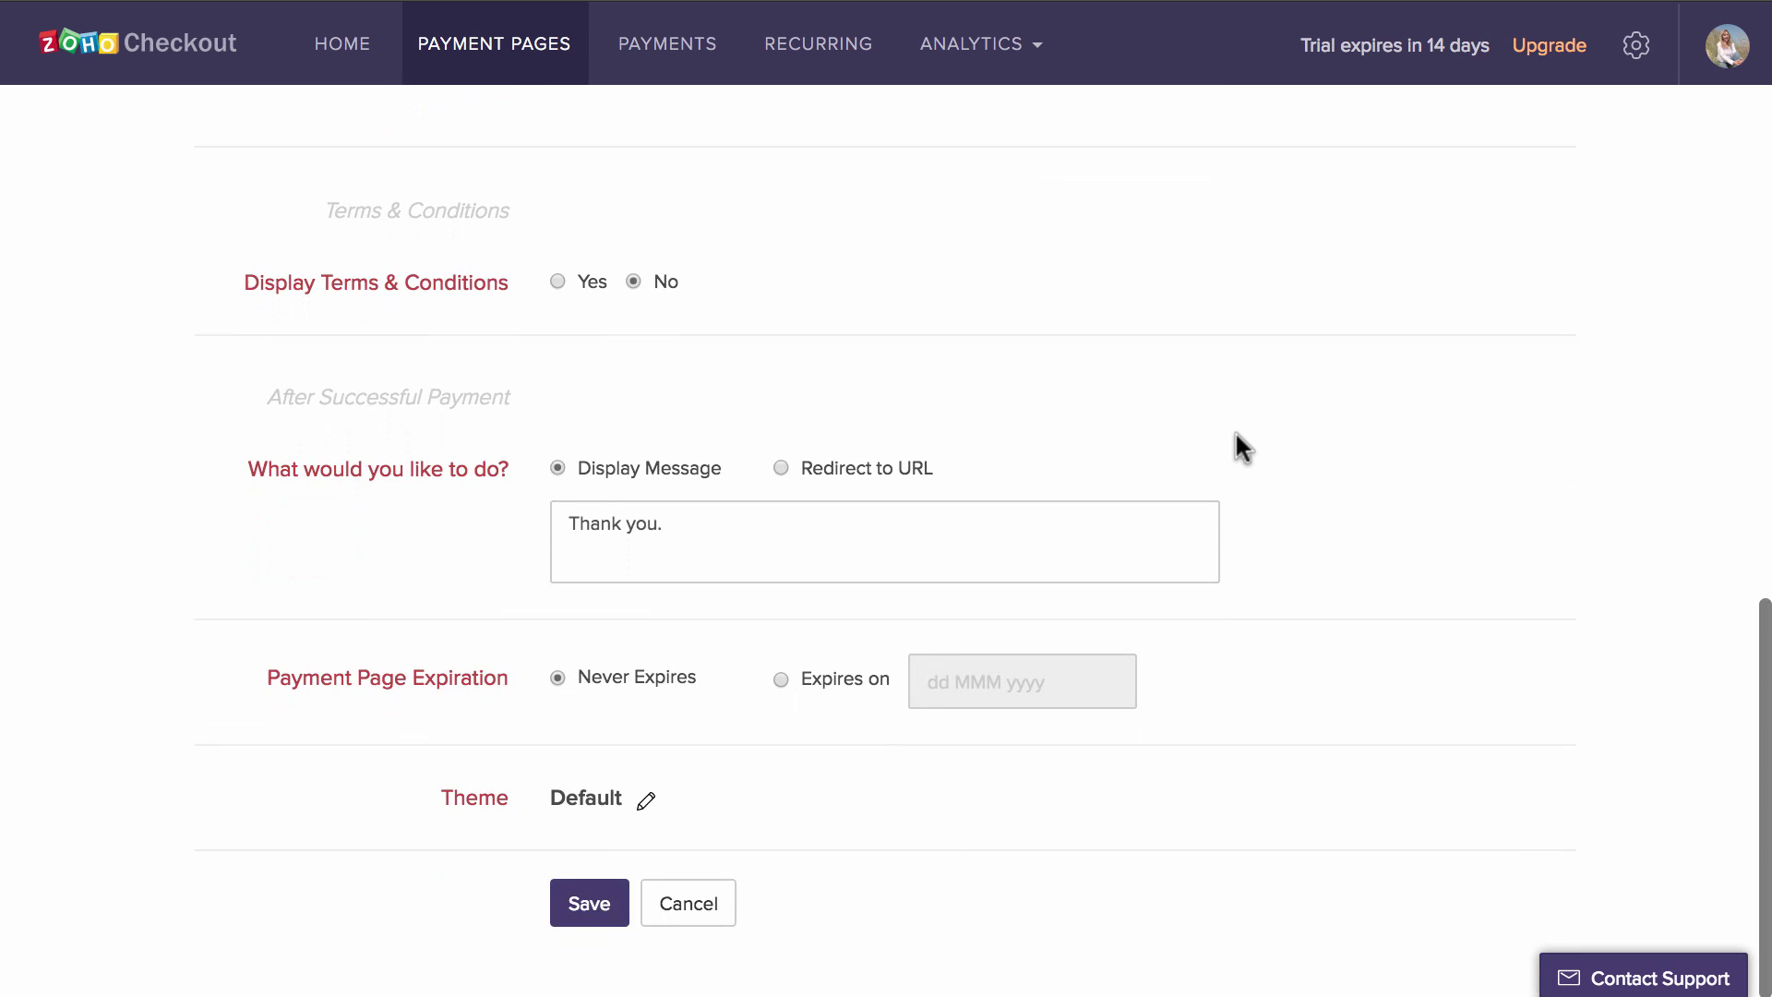
left_click(767, 509)
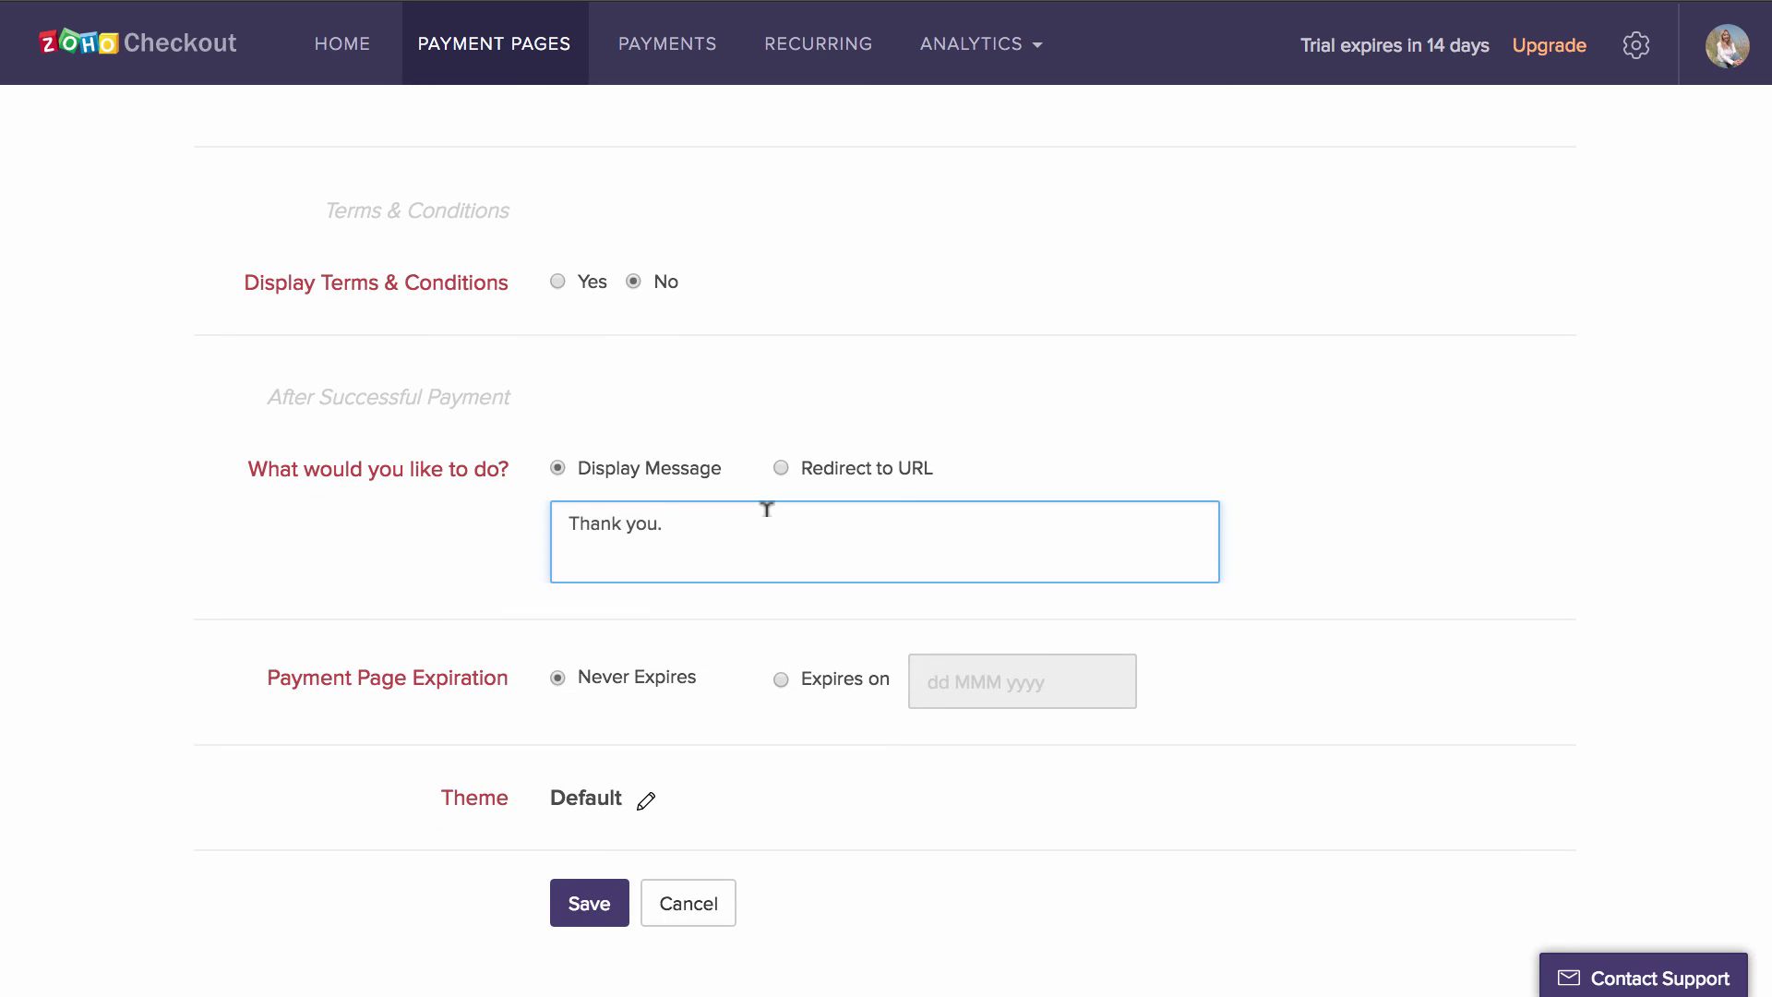
key("BackSpace")
type("so much for your support")
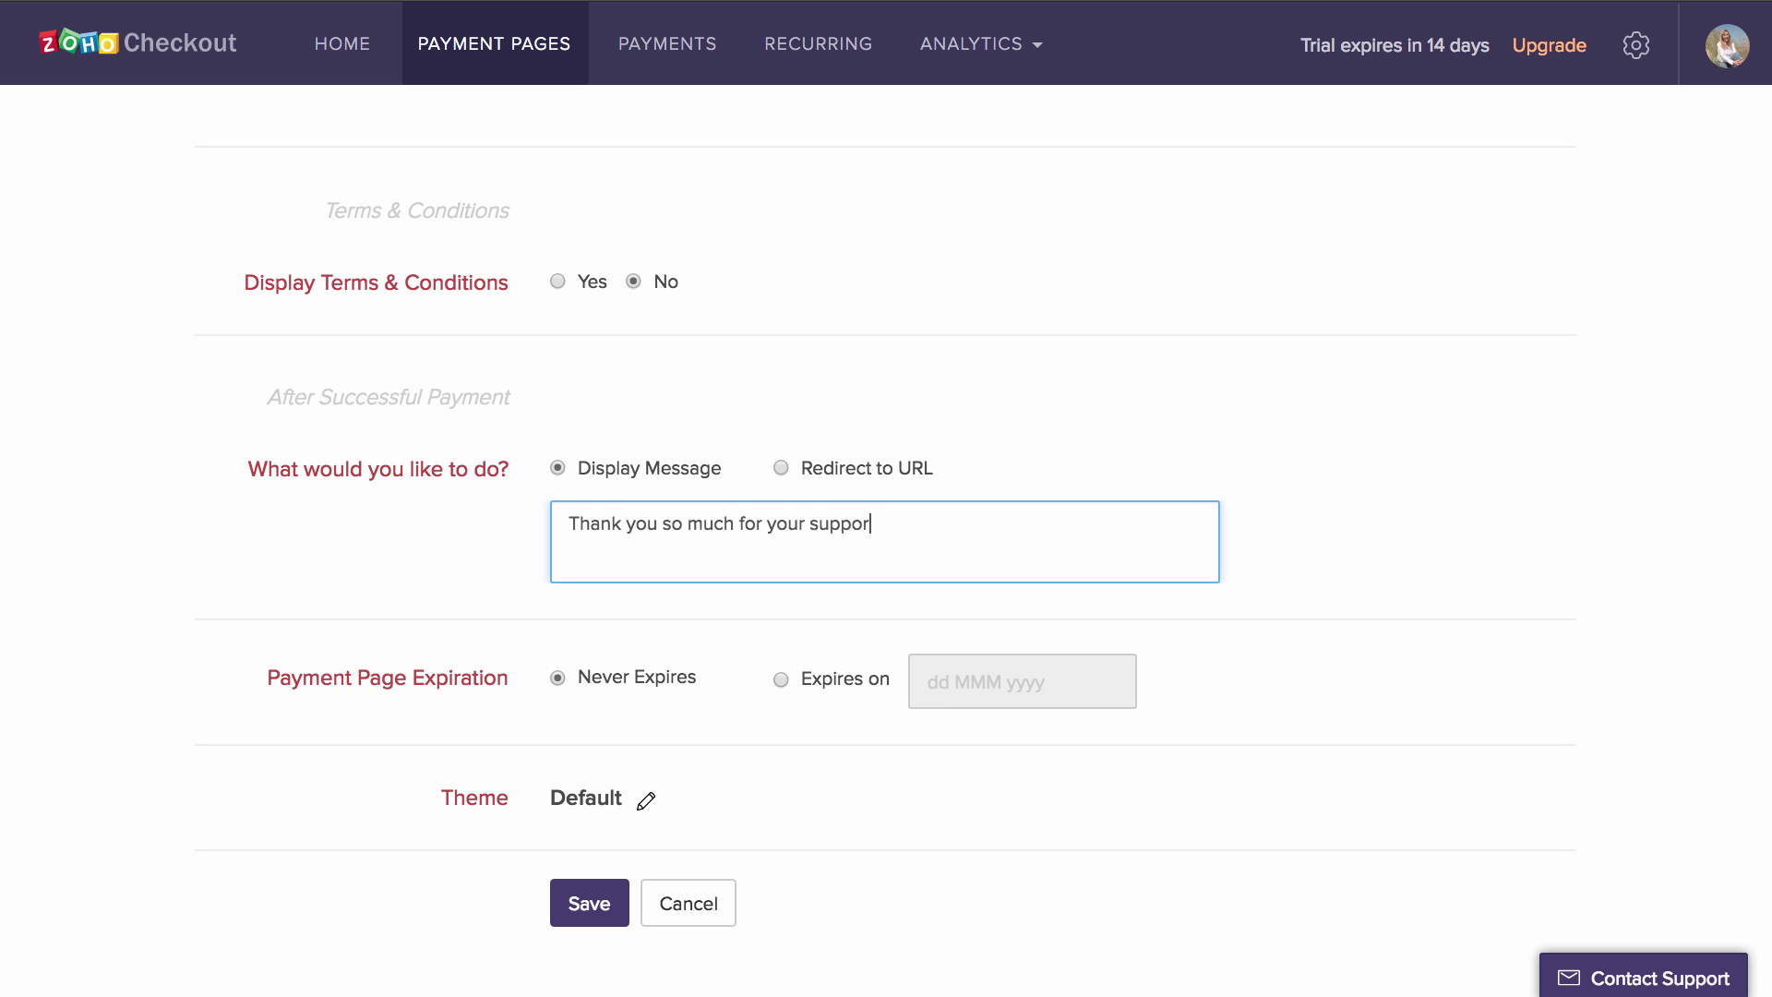
left_click(780, 467)
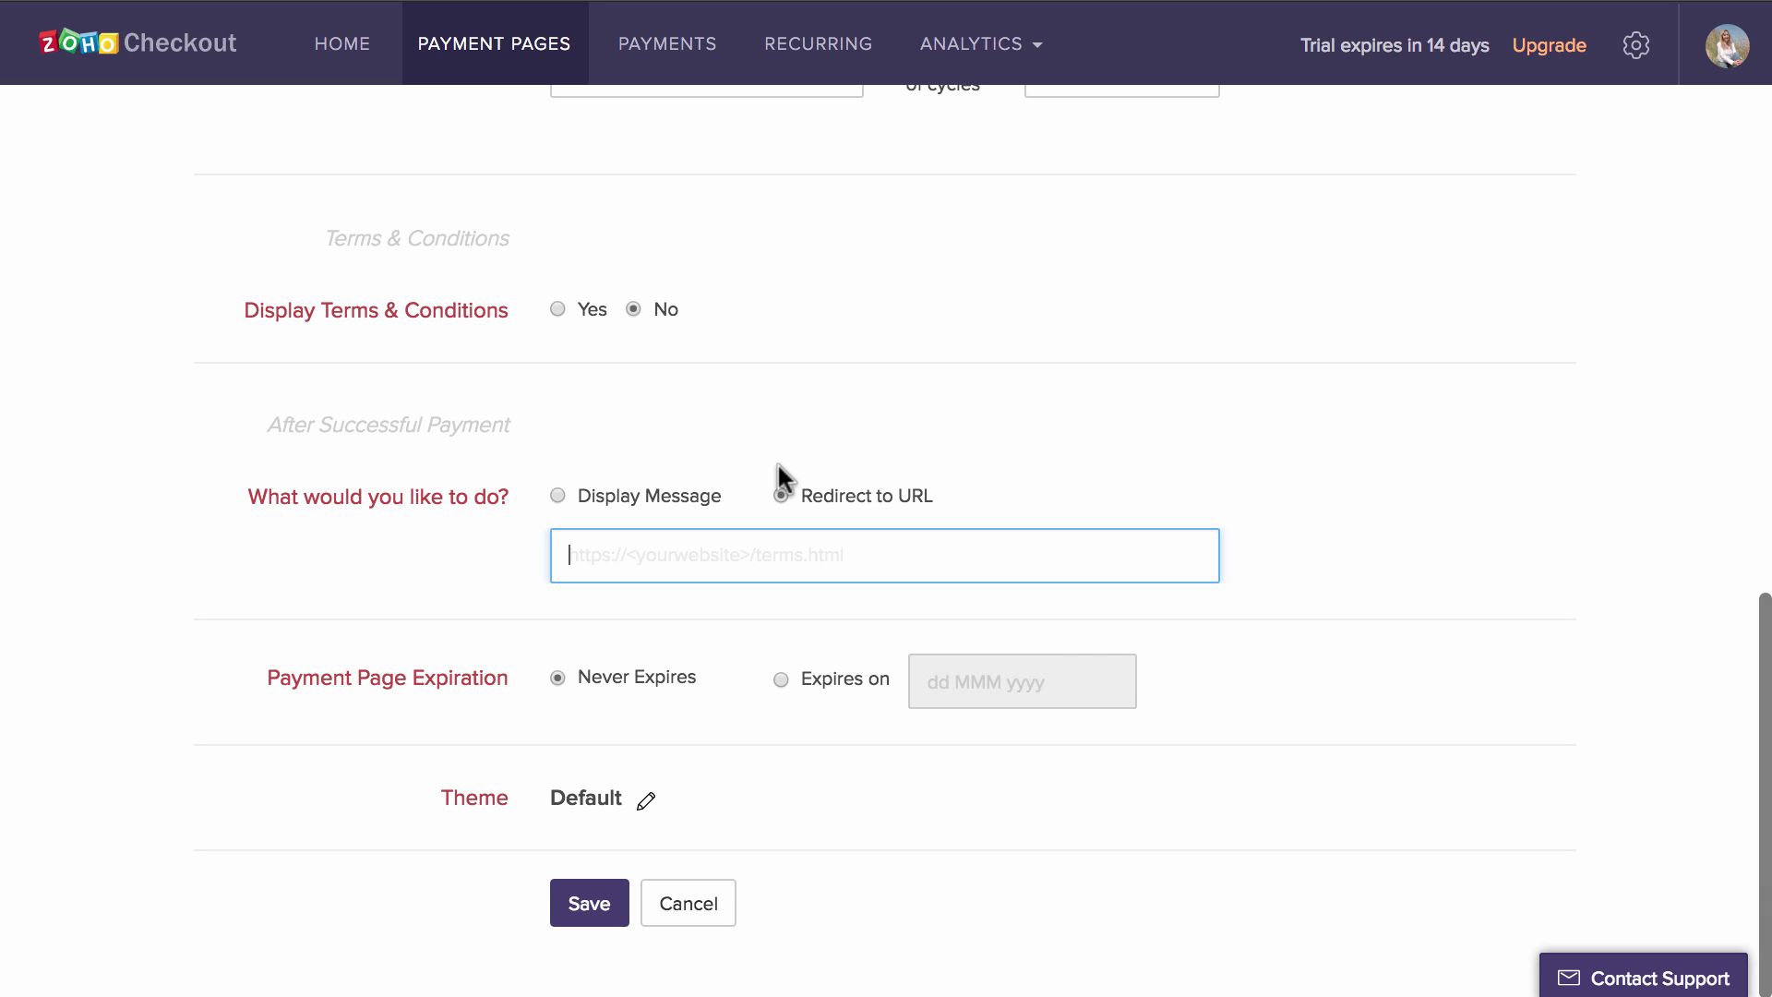
left_click(571, 495)
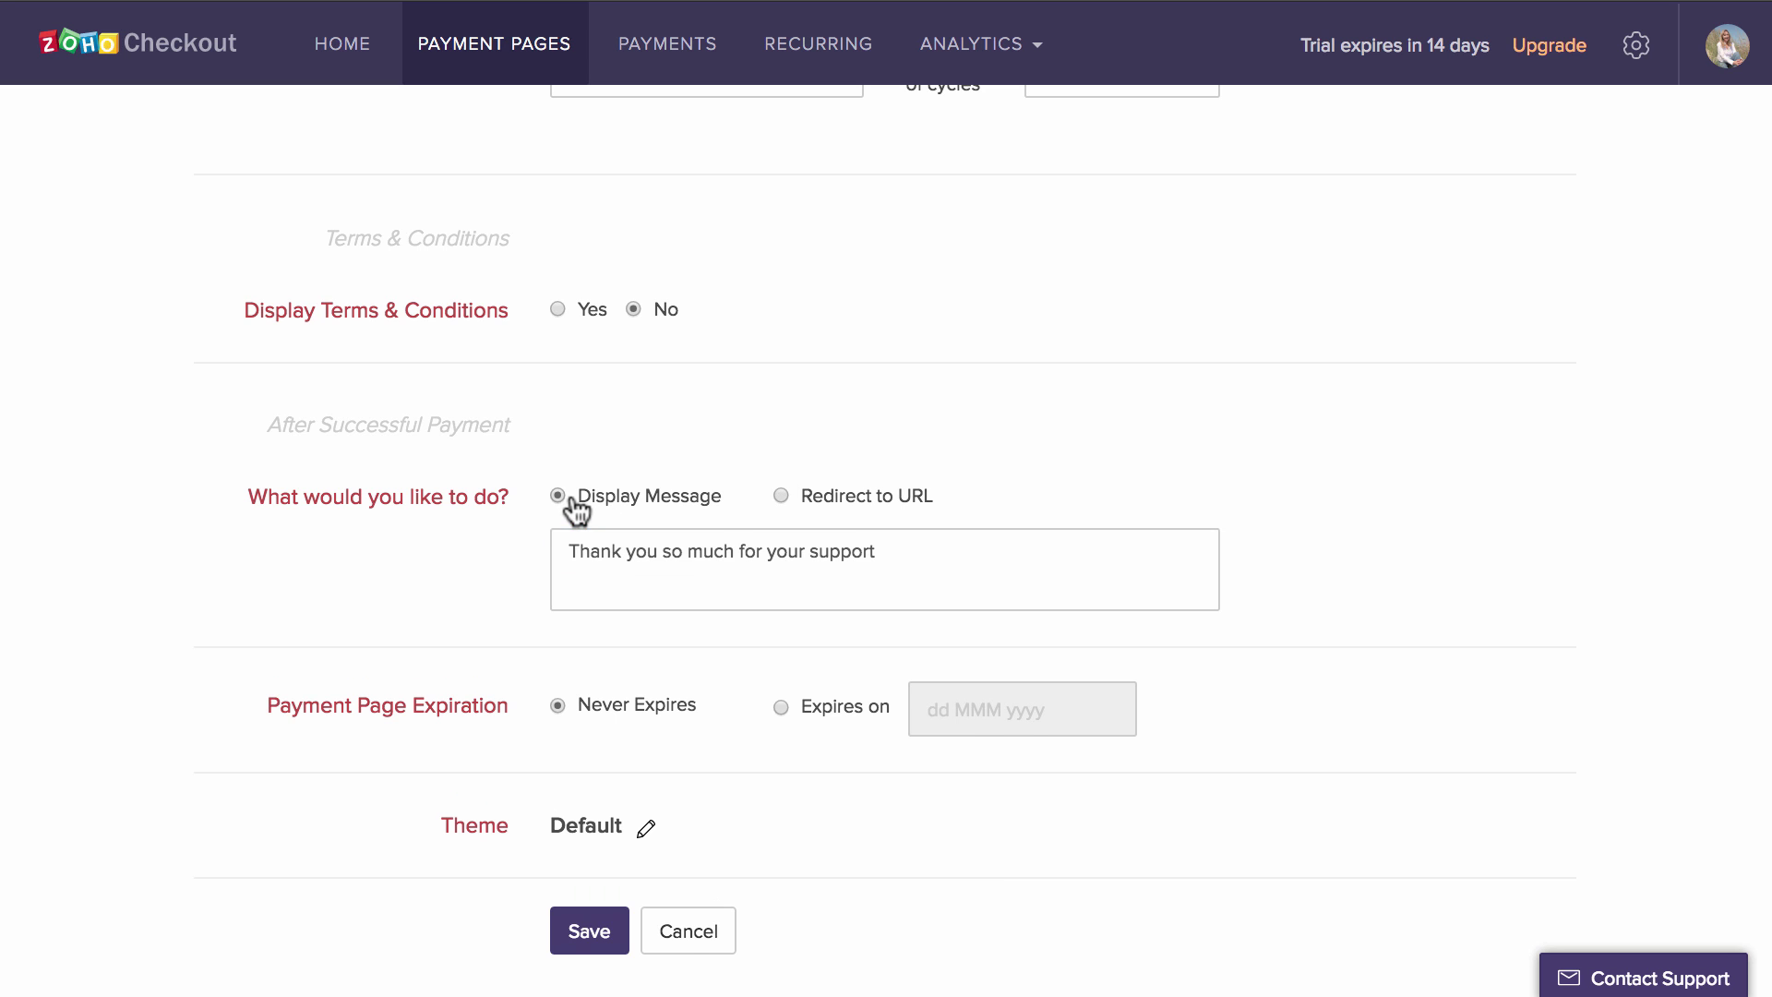
- Set the page to expire on 30 Aug 2017 and keep the Default theme
left_click(780, 679)
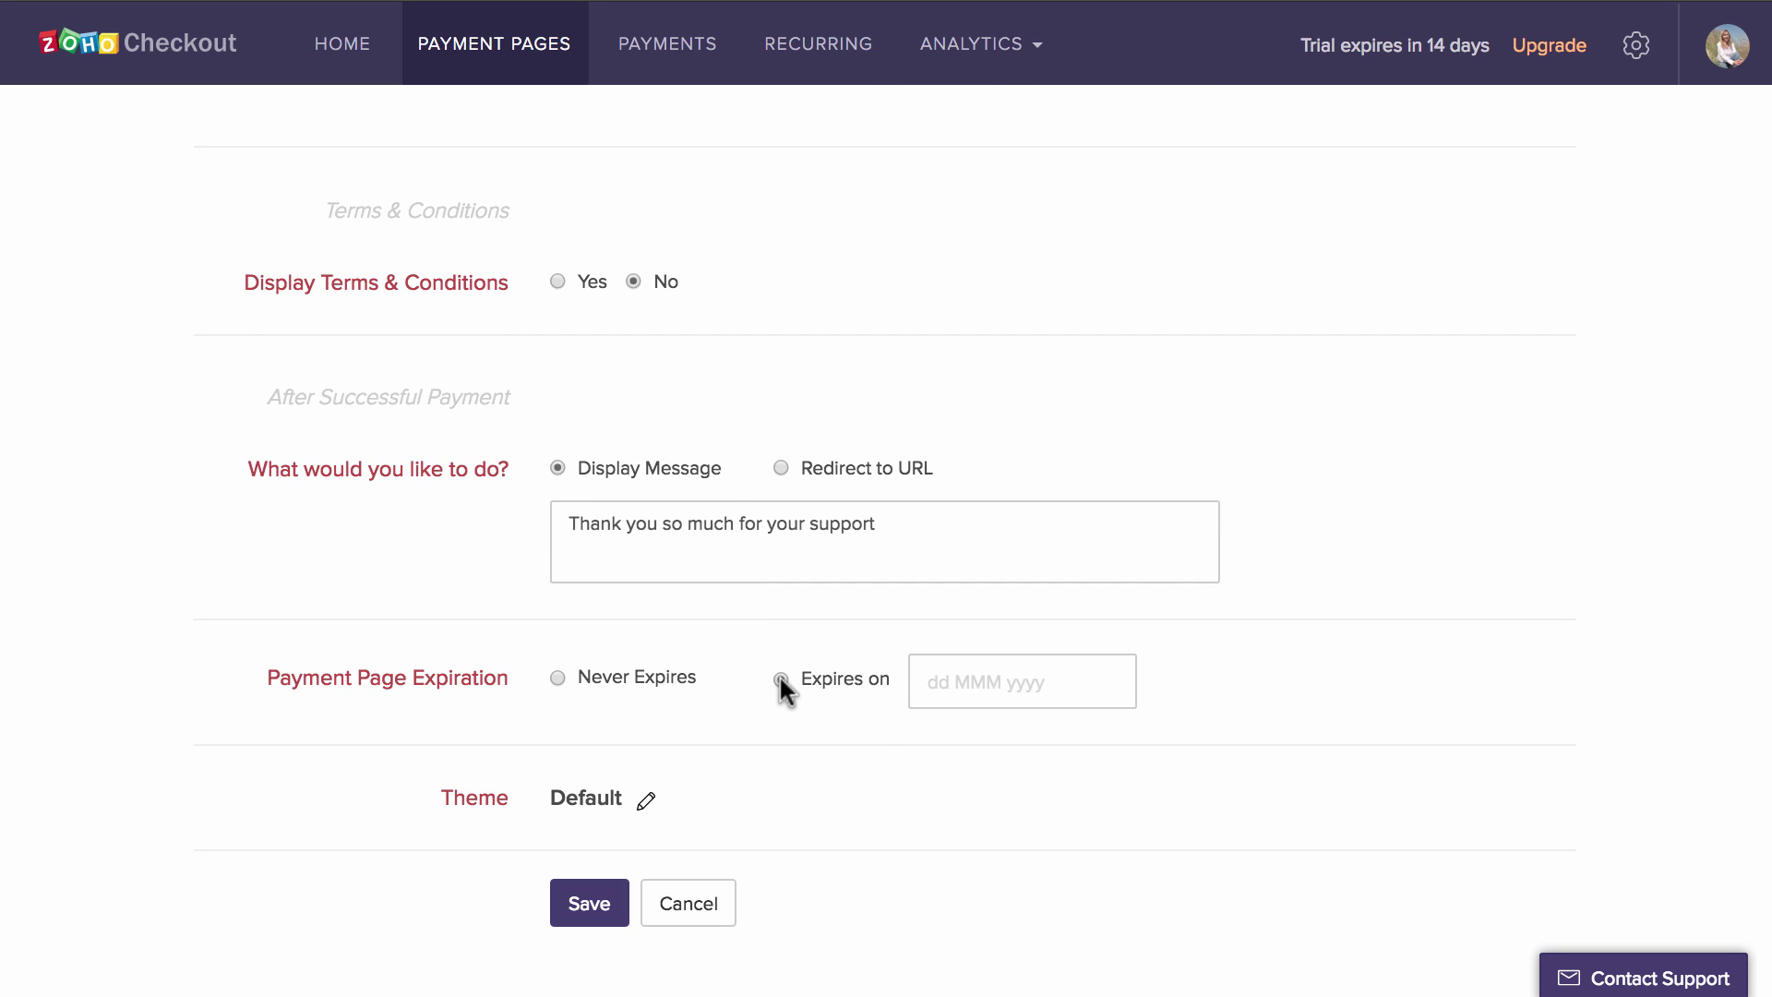
left_click(993, 673)
left_click(1192, 314)
left_click(1192, 314)
left_click(1192, 314)
left_click(1192, 313)
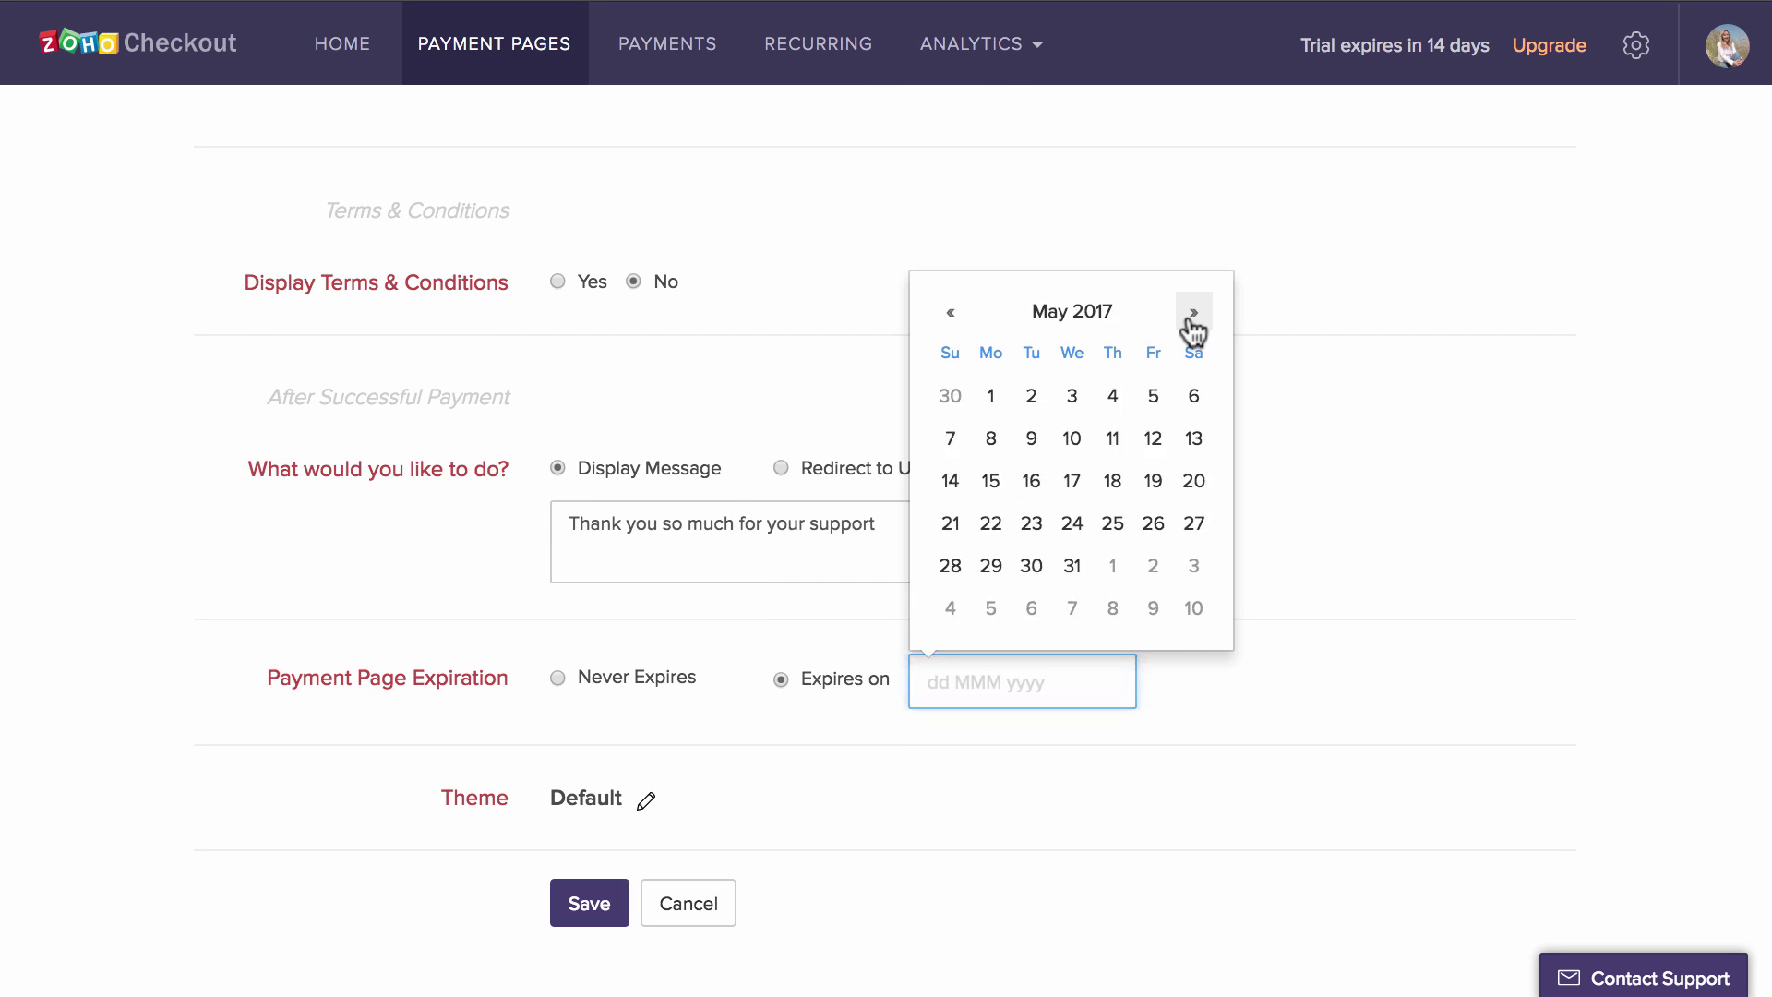
left_click(1192, 313)
left_click(1191, 313)
left_click(1191, 314)
left_click(1073, 566)
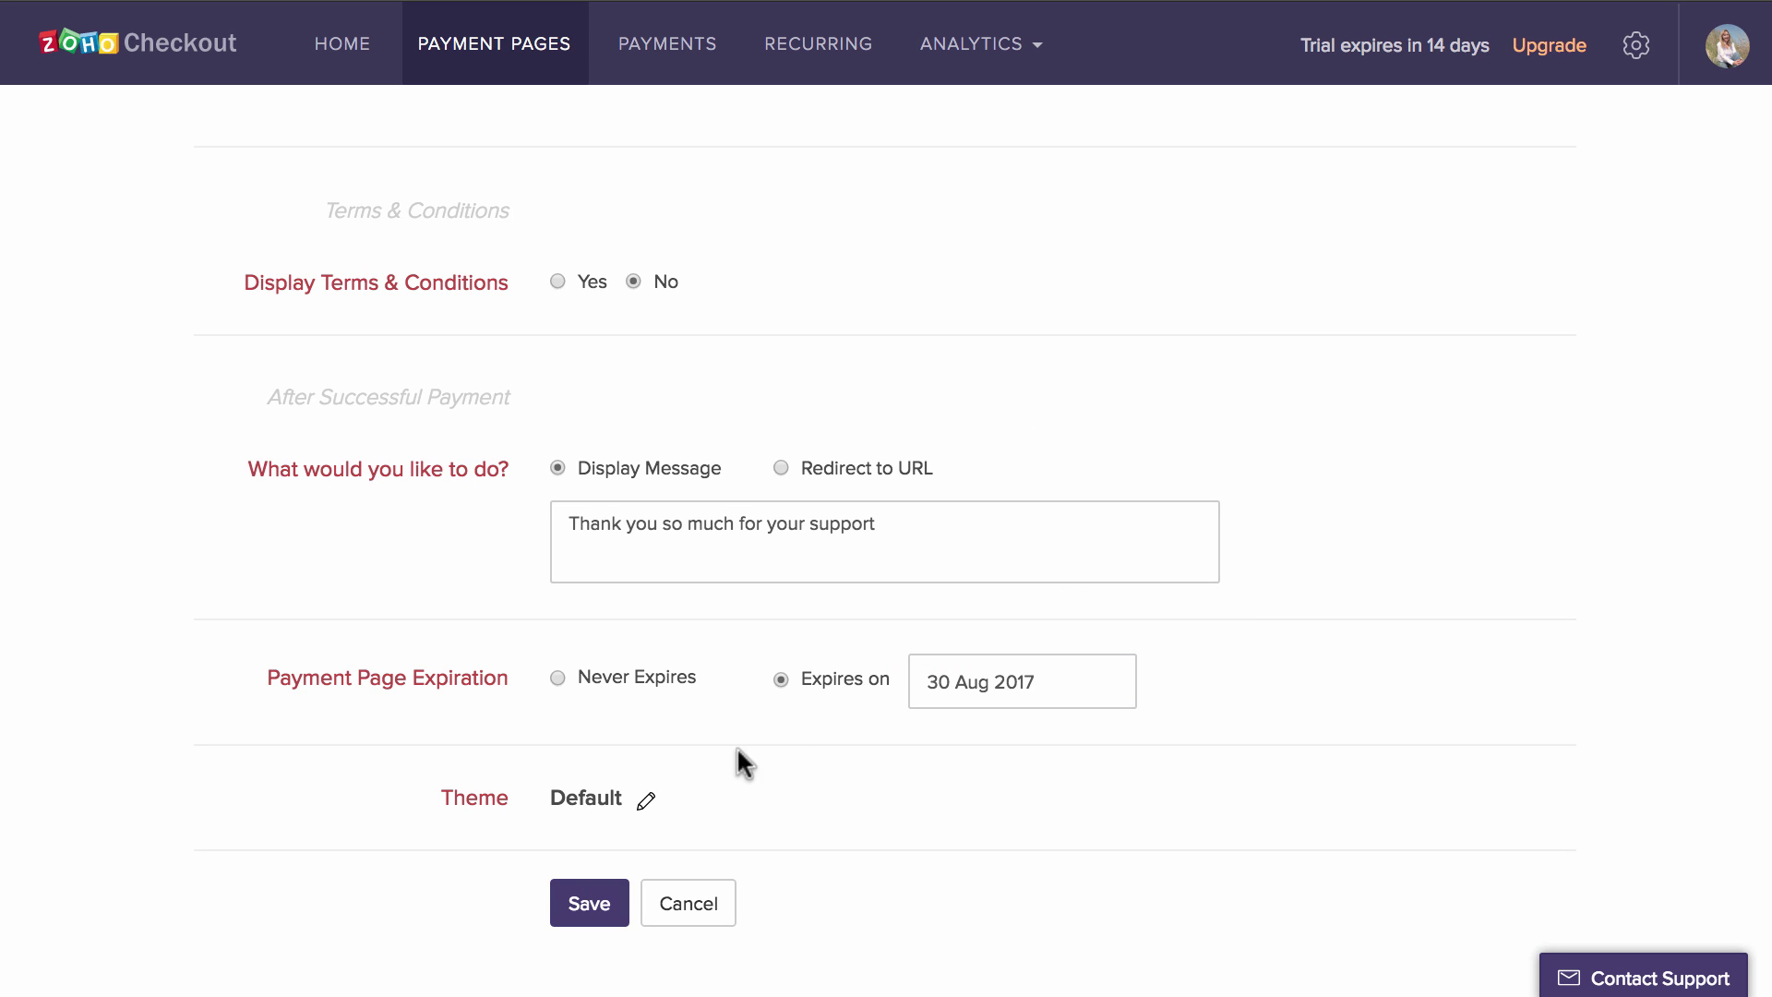
left_click(646, 800)
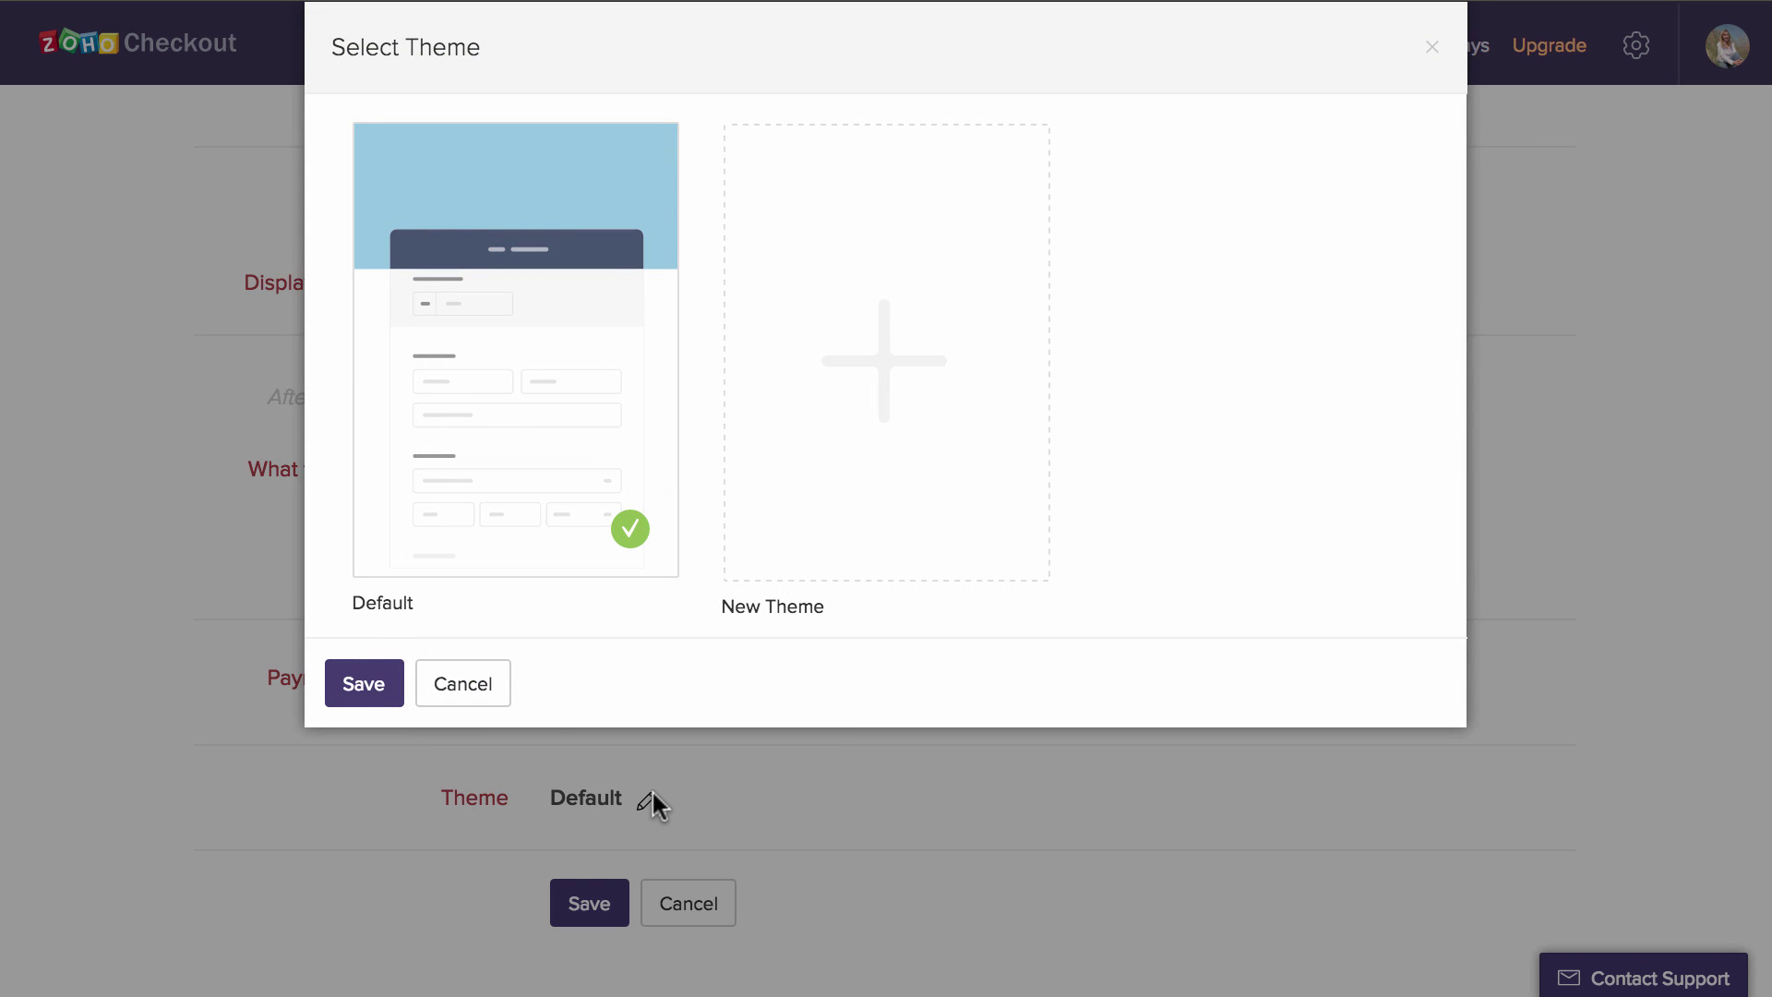
left_click(356, 683)
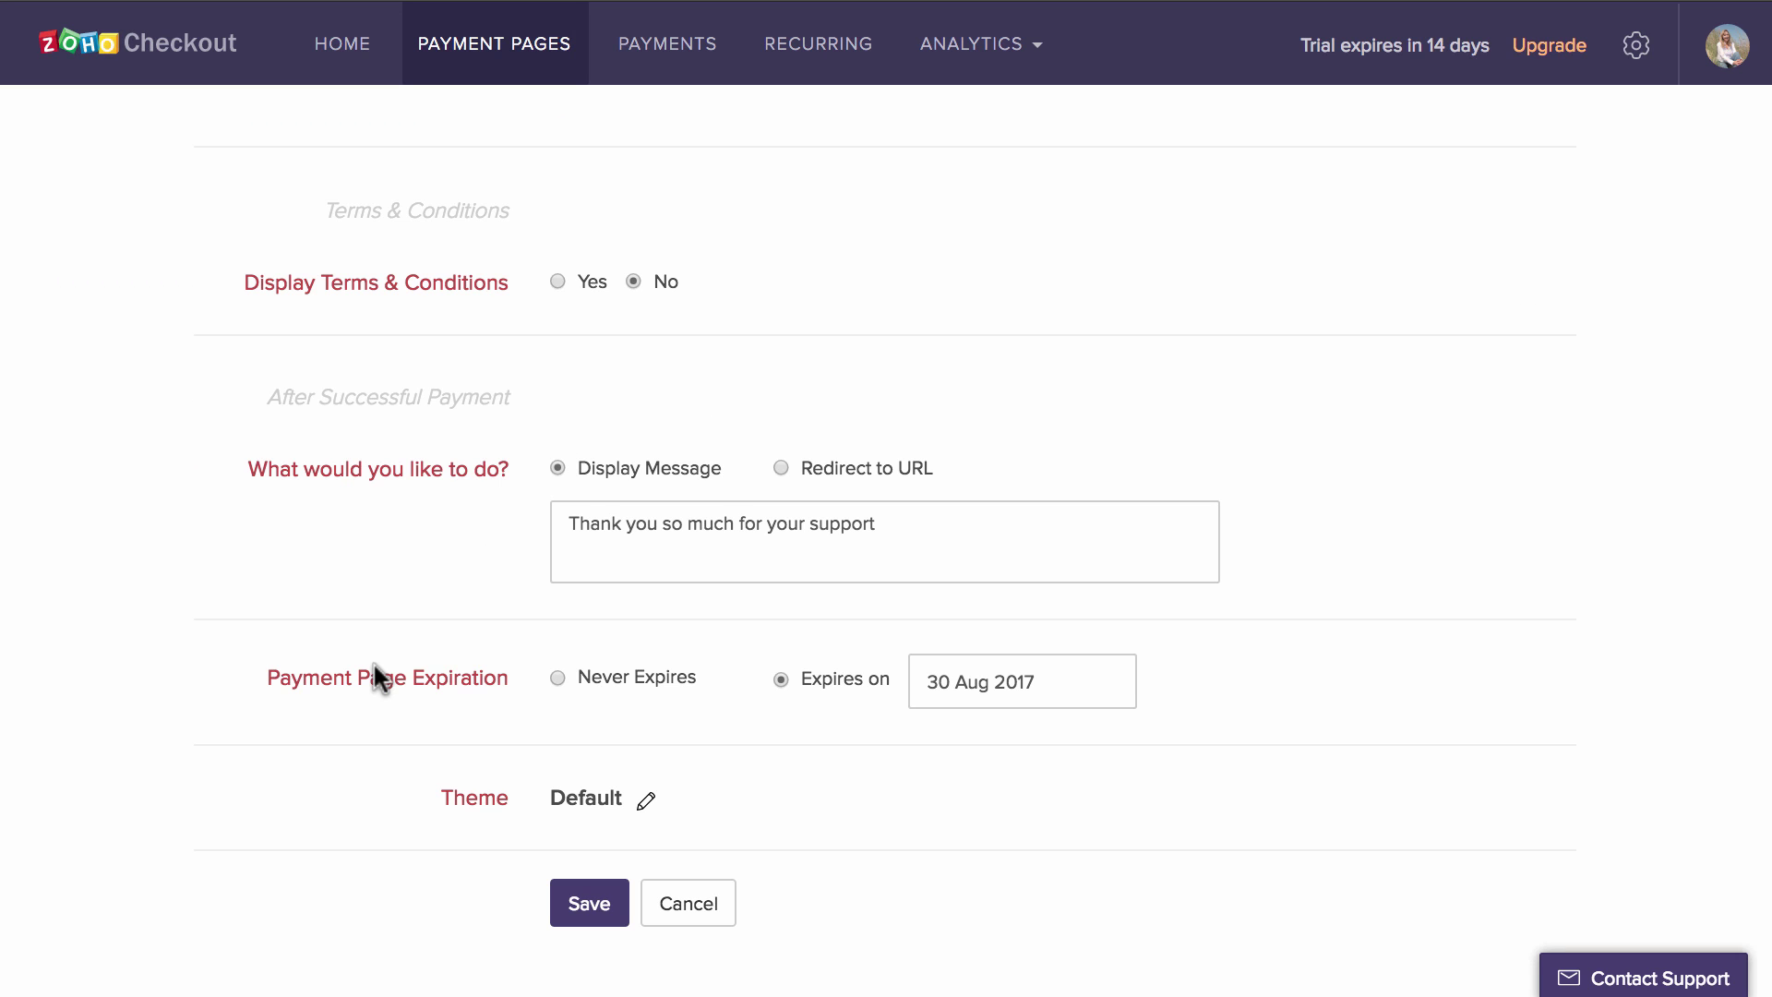
- Save the donation page as a draft and scroll through its preview
left_click(591, 903)
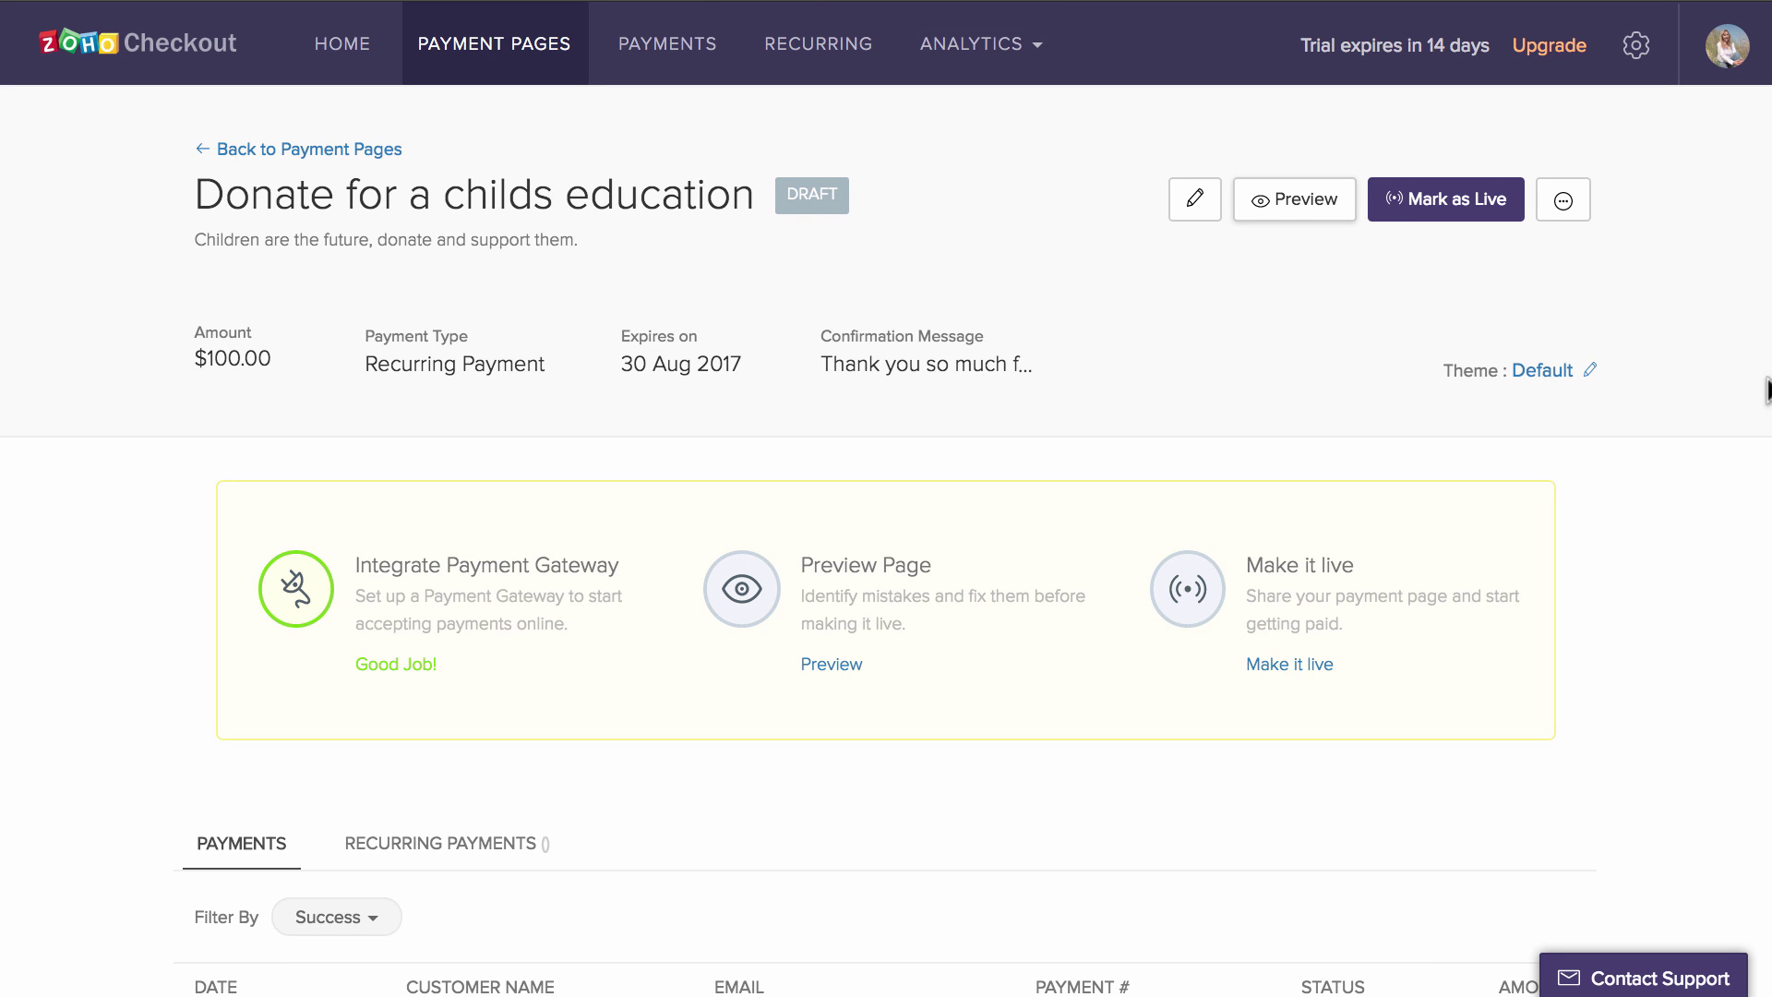
left_click(1292, 203)
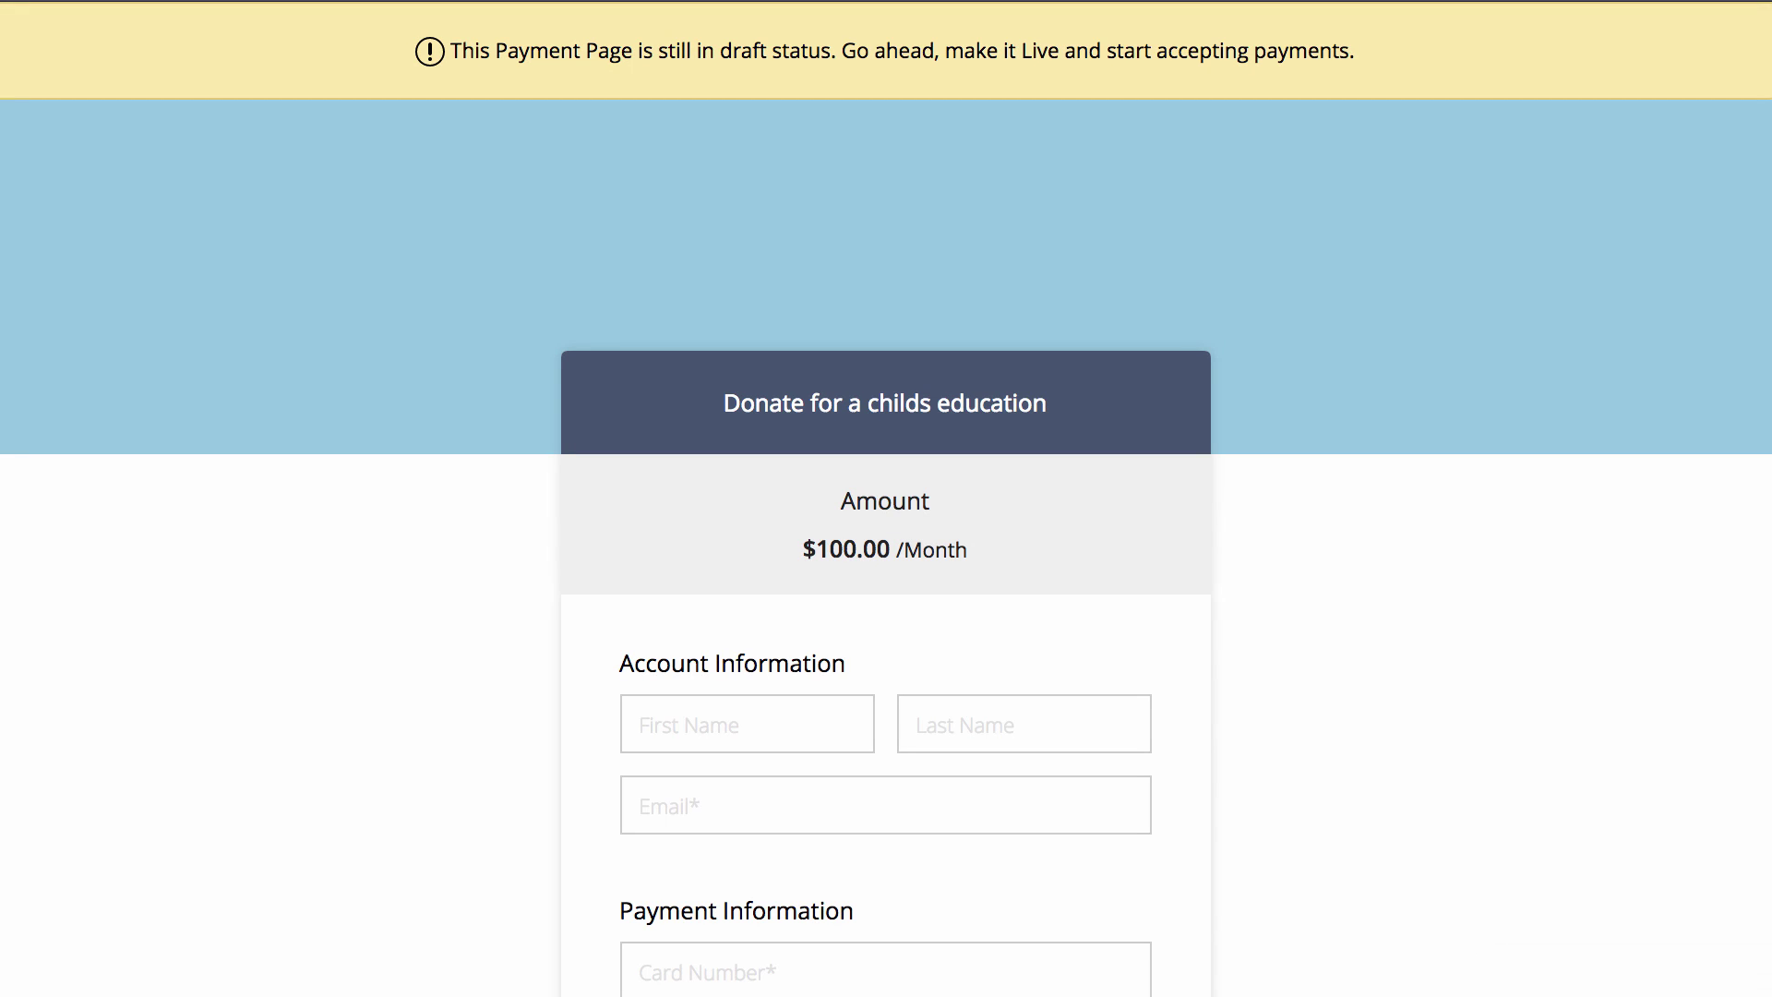
scroll(1545, 496, "down", 10)
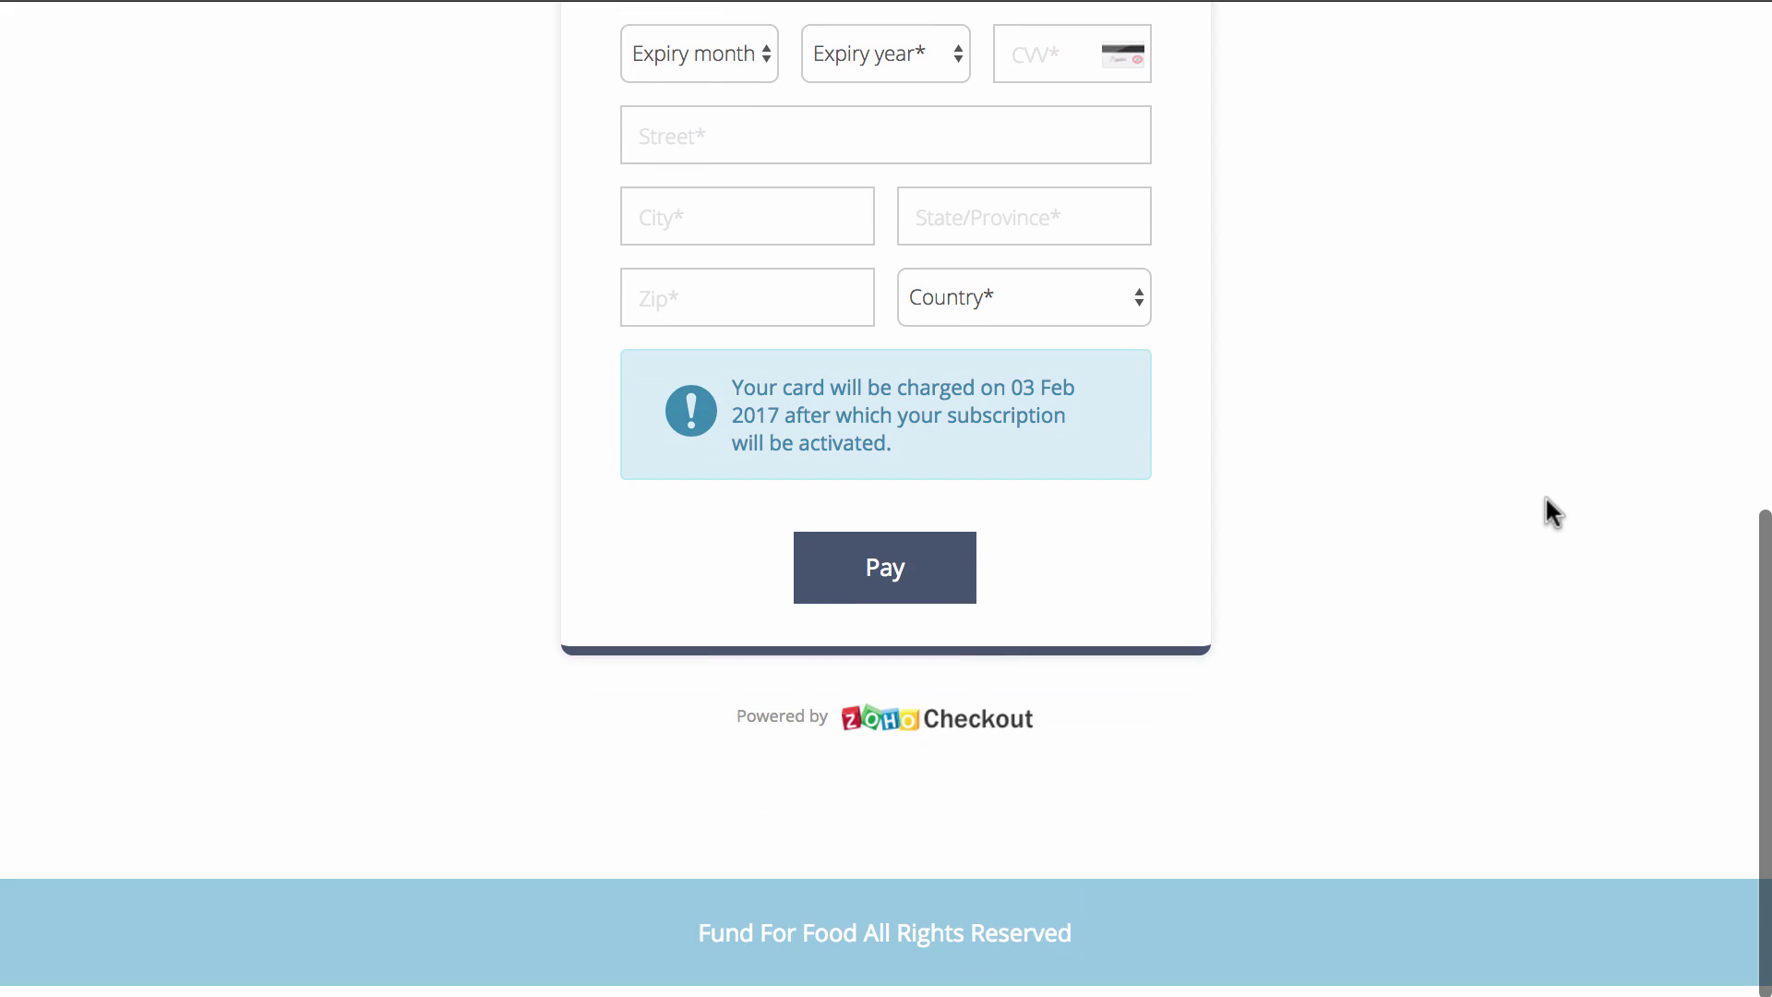
scroll(1546, 499, "up", 10)
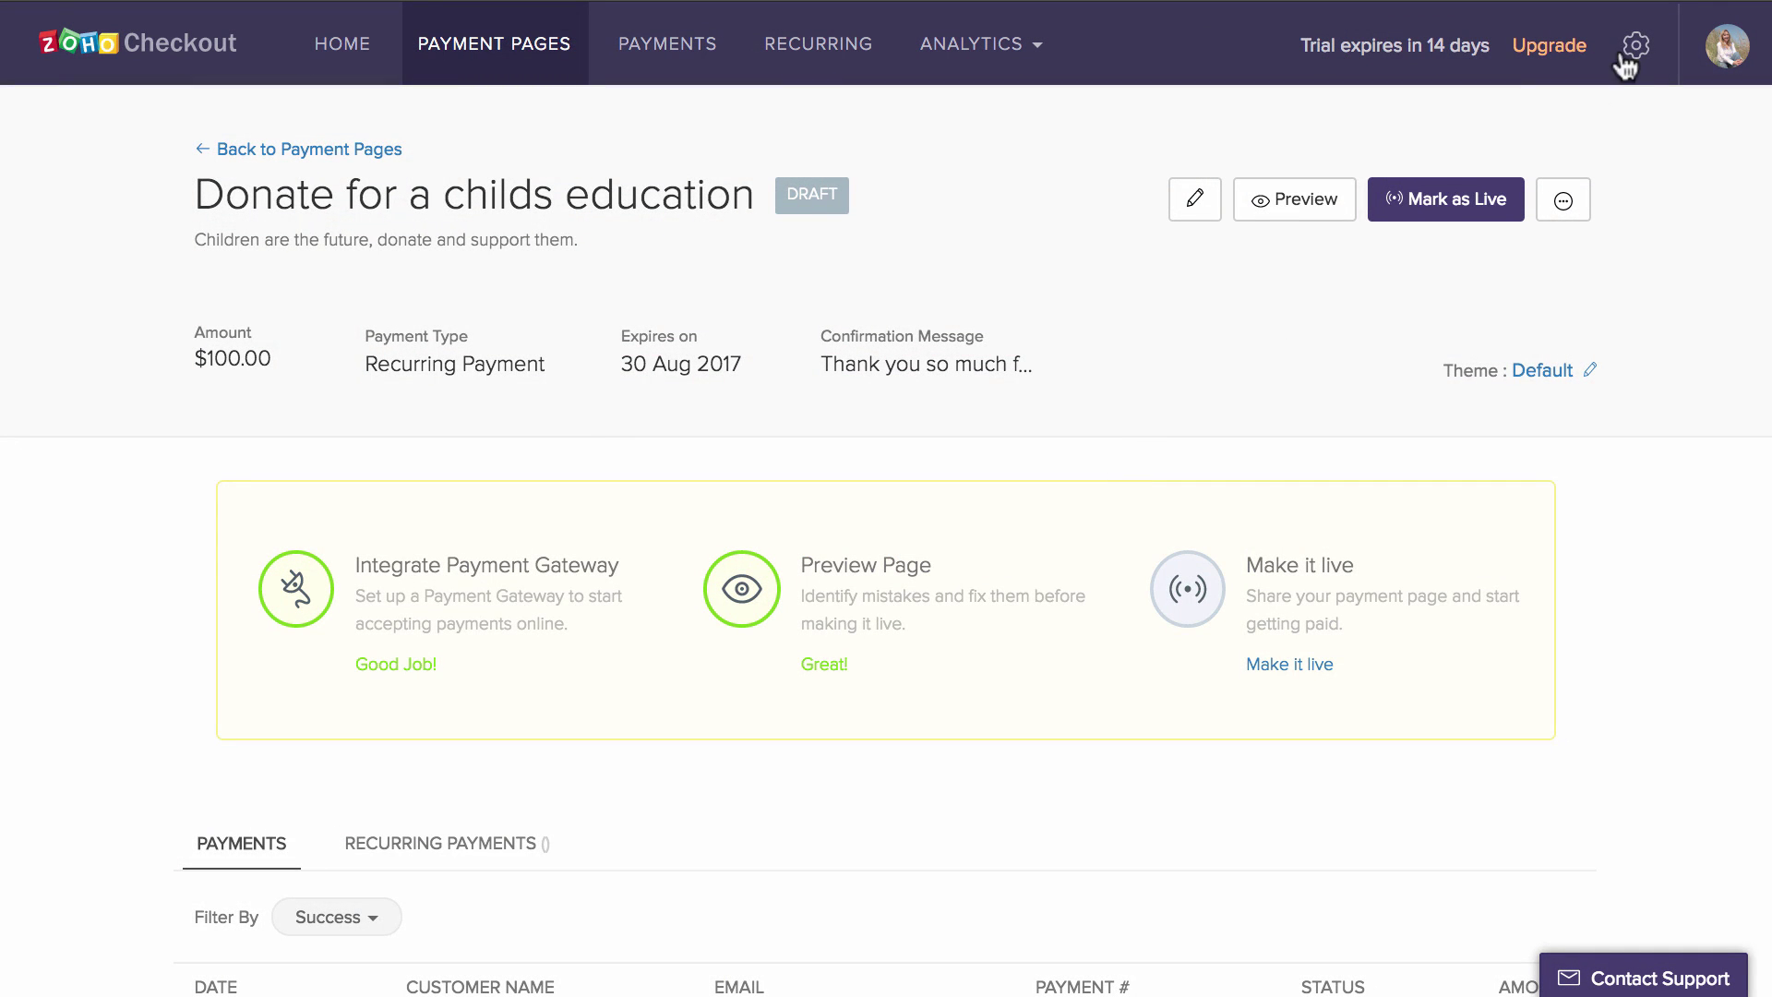
- Give the Default theme a light grey #d1cccc page background
left_click(1636, 51)
left_click(187, 491)
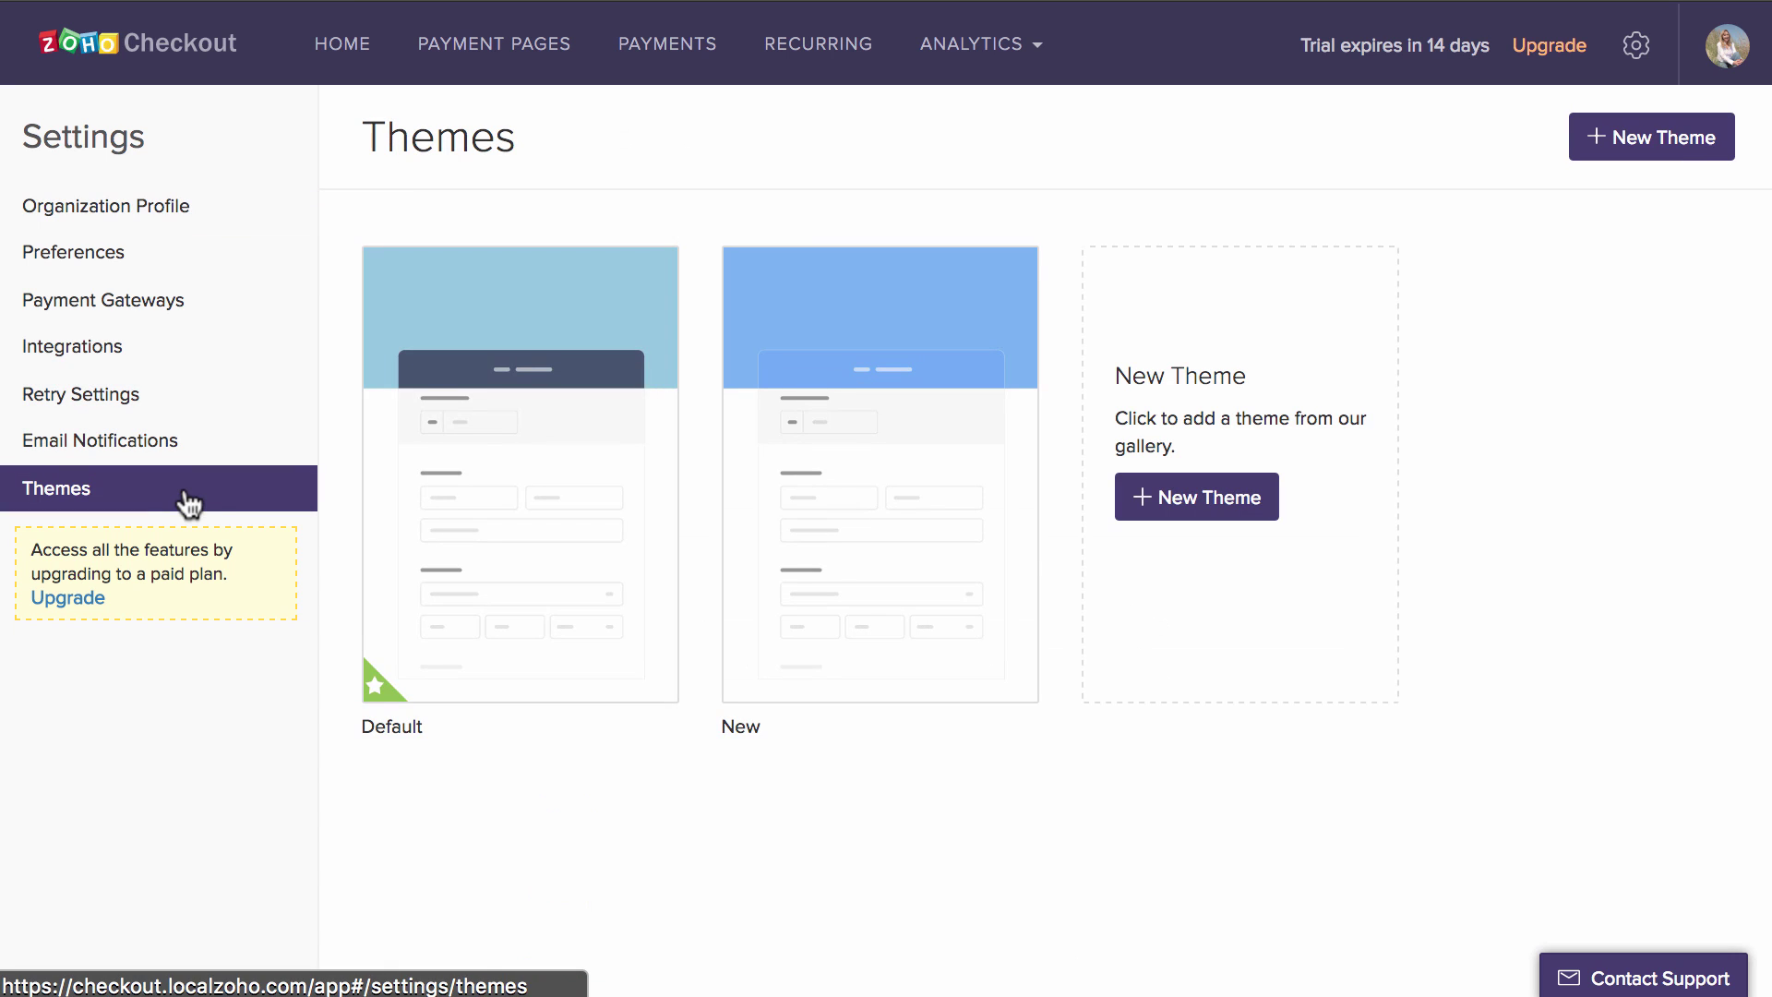
left_click(487, 663)
left_click(485, 426)
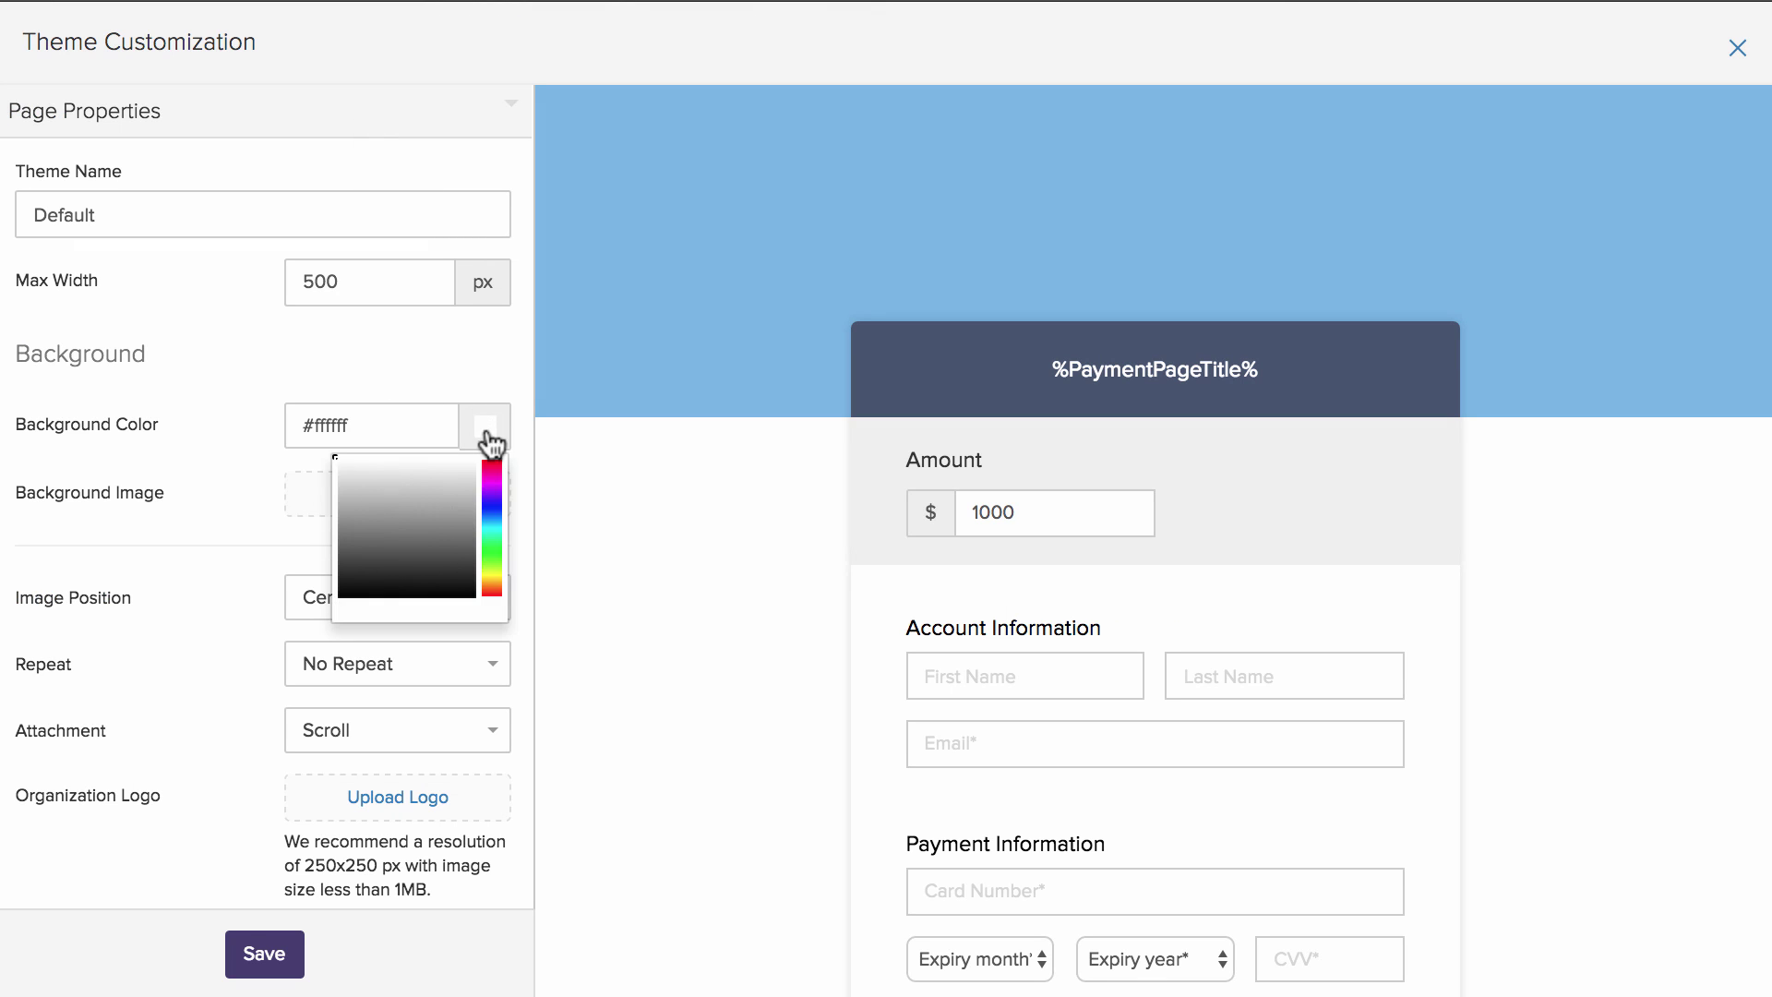
left_click(341, 484)
left_click(439, 351)
left_click(292, 120)
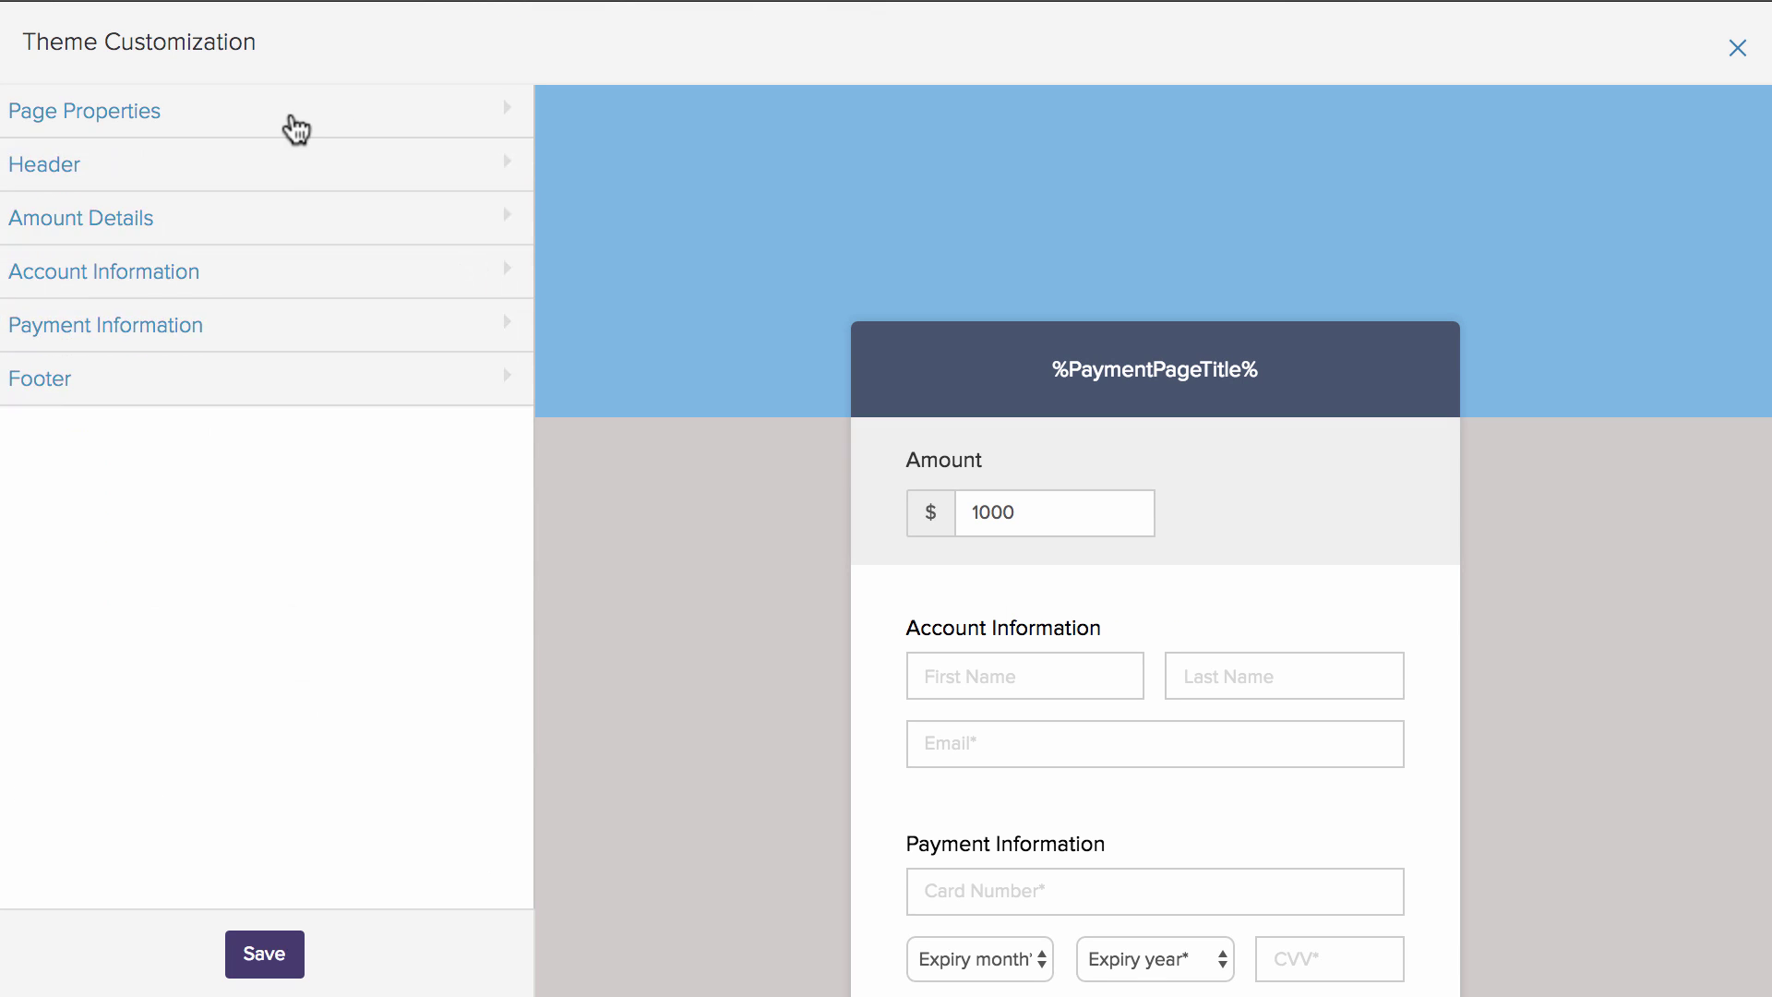
- Upload a photo as the theme's header background
left_click(297, 166)
left_click(147, 482)
left_click(268, 165)
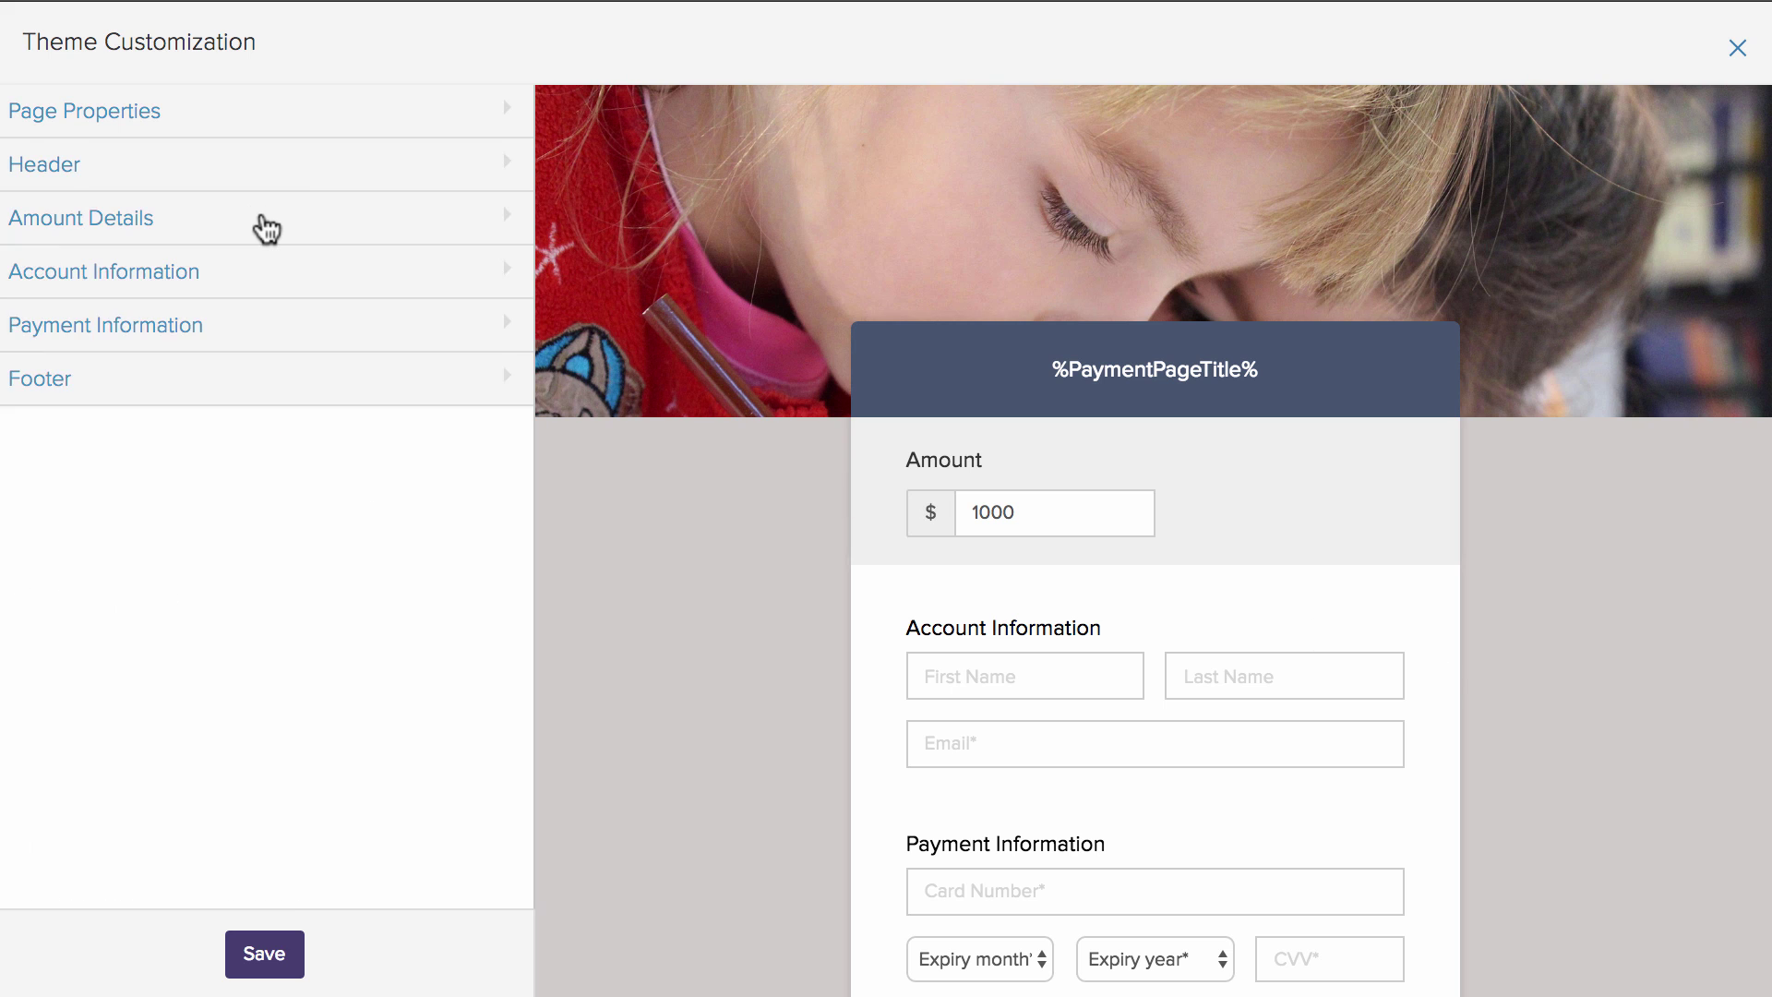
left_click(264, 225)
left_click(268, 225)
- Rename First Name to a mandatory Name field and remove the Last Name field
left_click(276, 273)
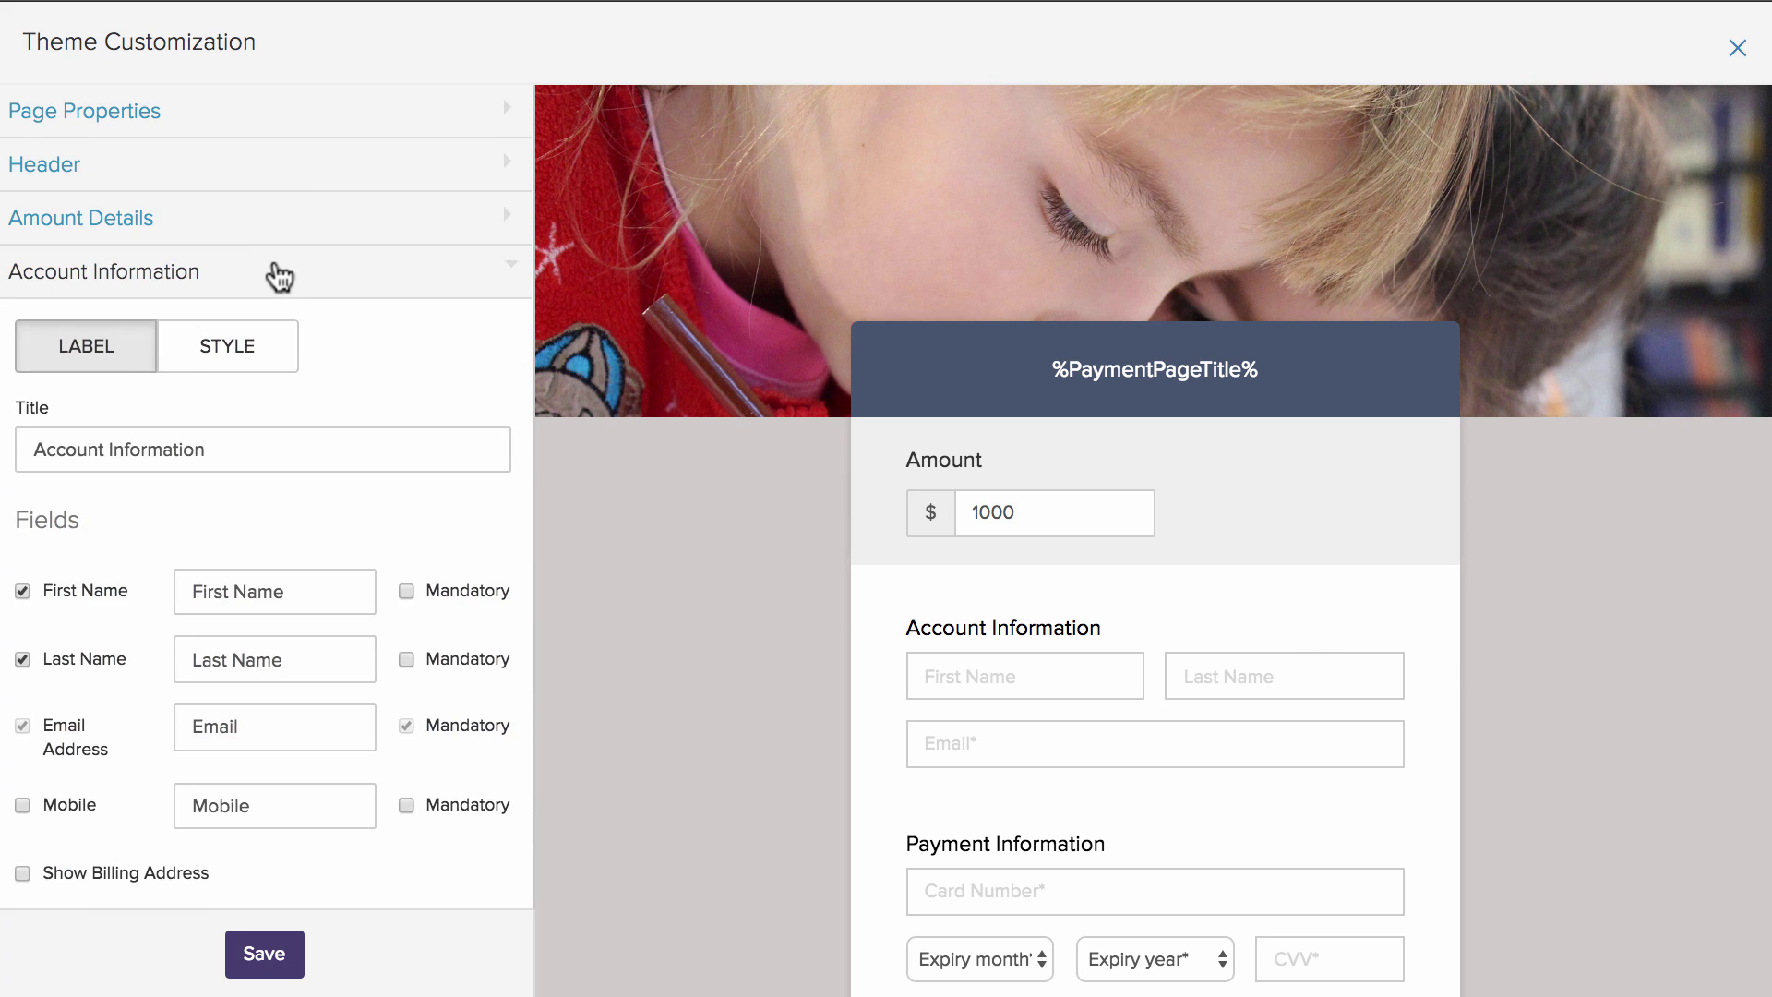
left_click(234, 591)
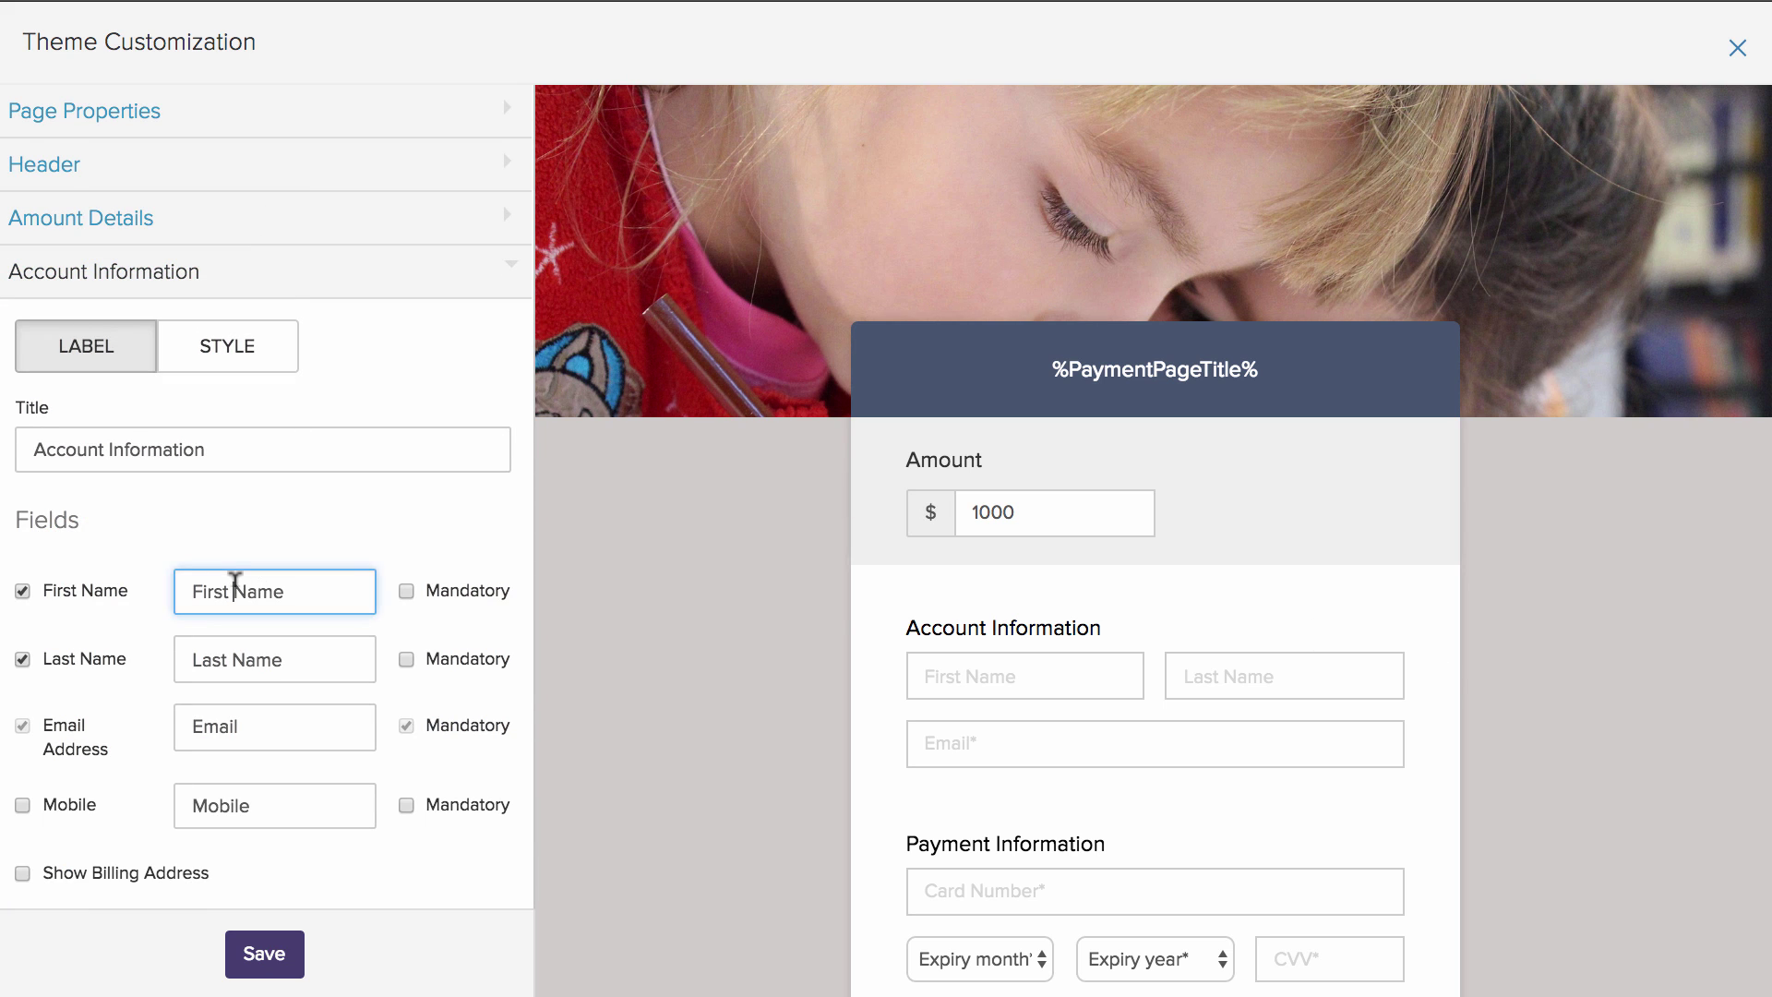
key("BackSpace")
key("BackSpace")
key("BackSpace")
key("BackSpace")
key("BackSpace")
key("BackSpace")
left_click(406, 590)
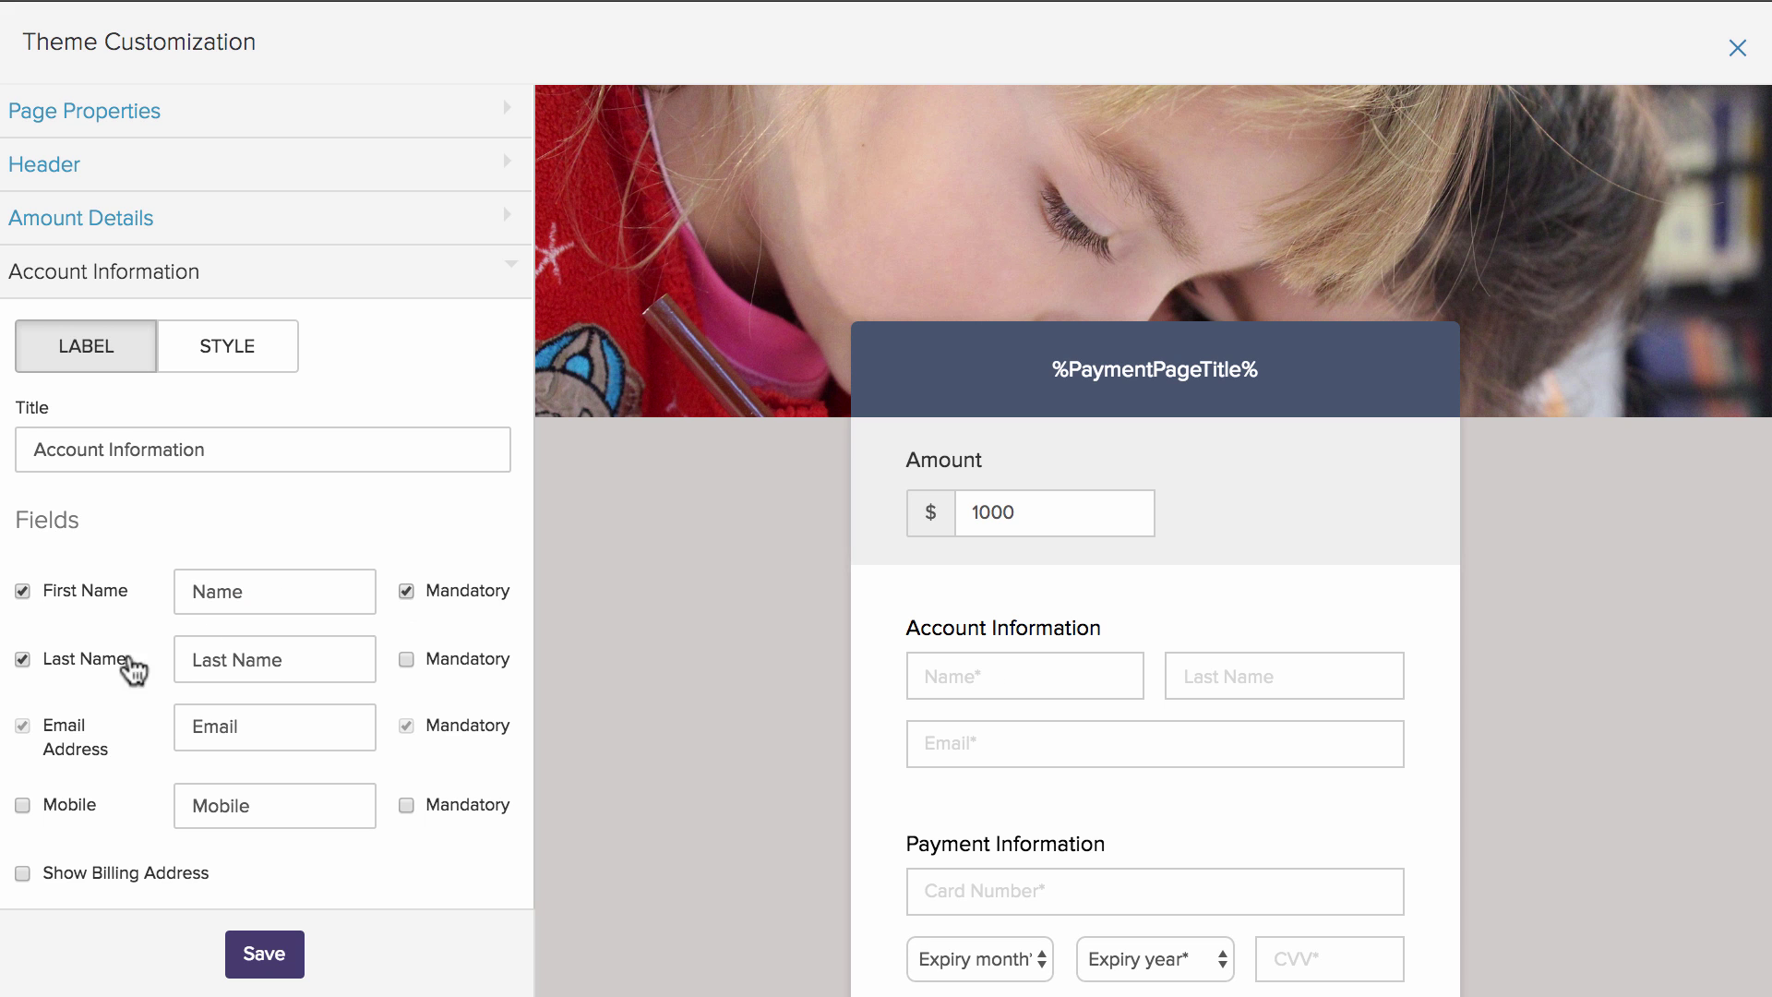
left_click(22, 659)
scroll(246, 691, "down", 2)
scroll(245, 690, "down", 3)
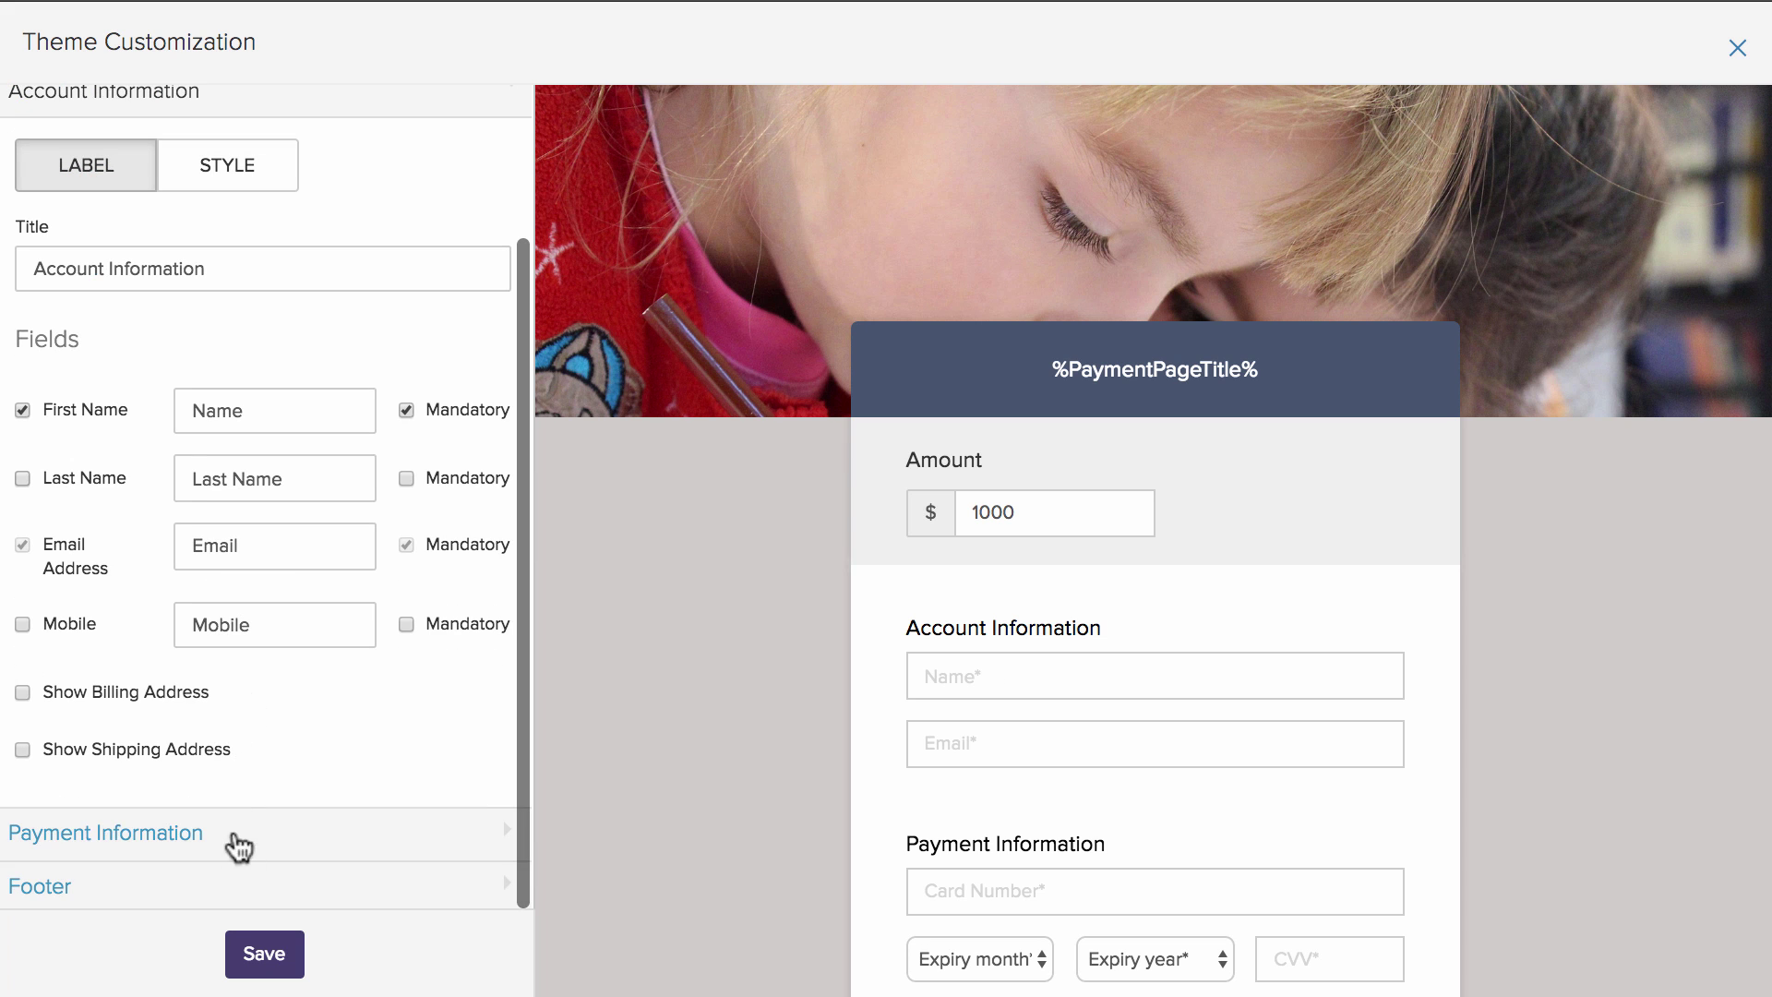
- Save the theme, mark the donation page live, and view its direct link and embed codes
left_click(261, 955)
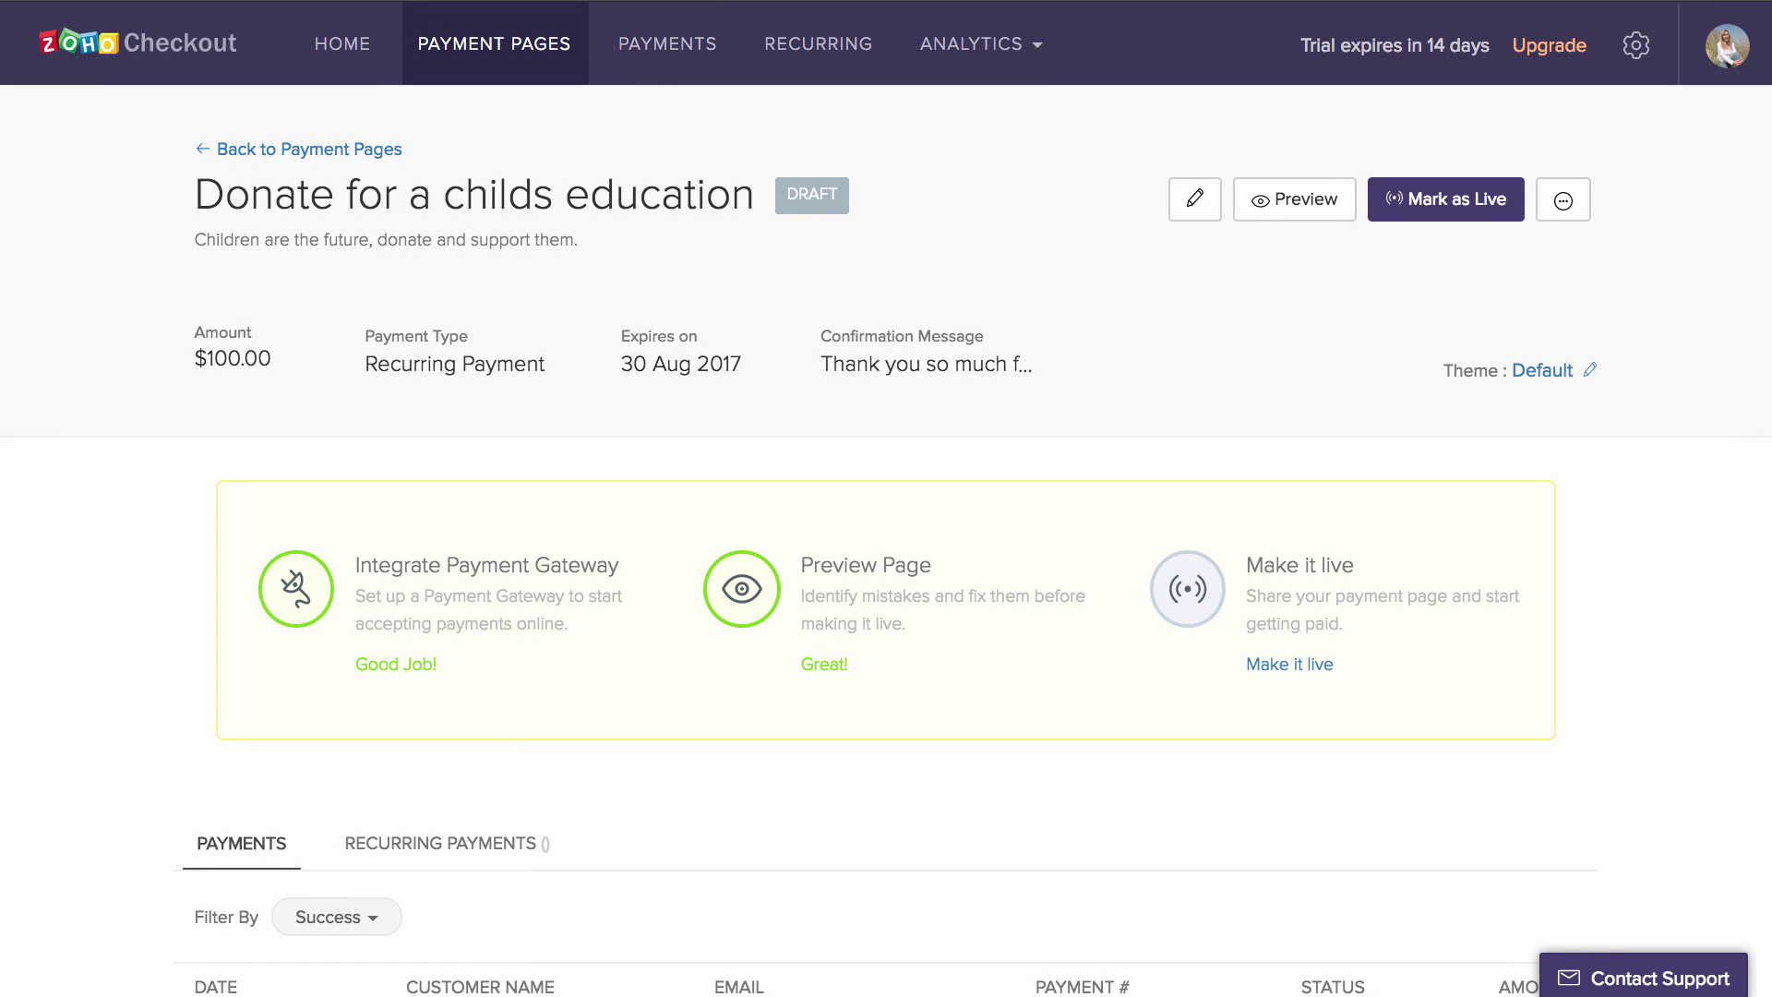
left_click(1482, 205)
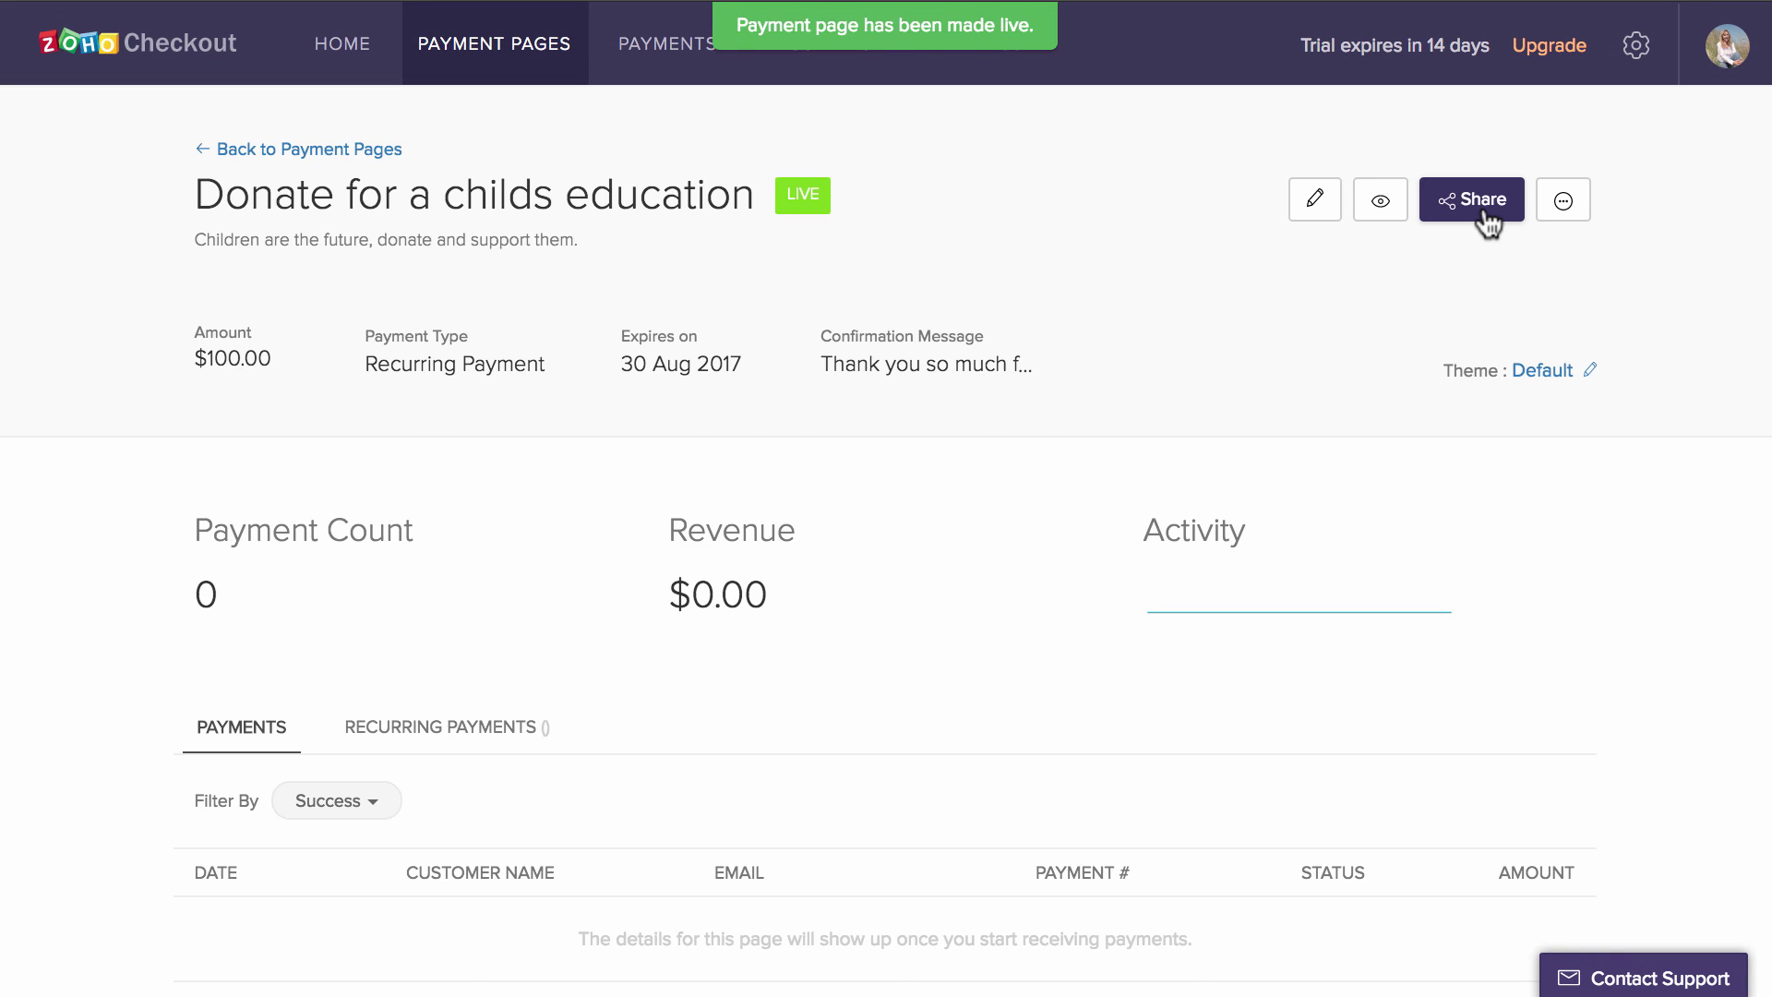
left_click(1484, 206)
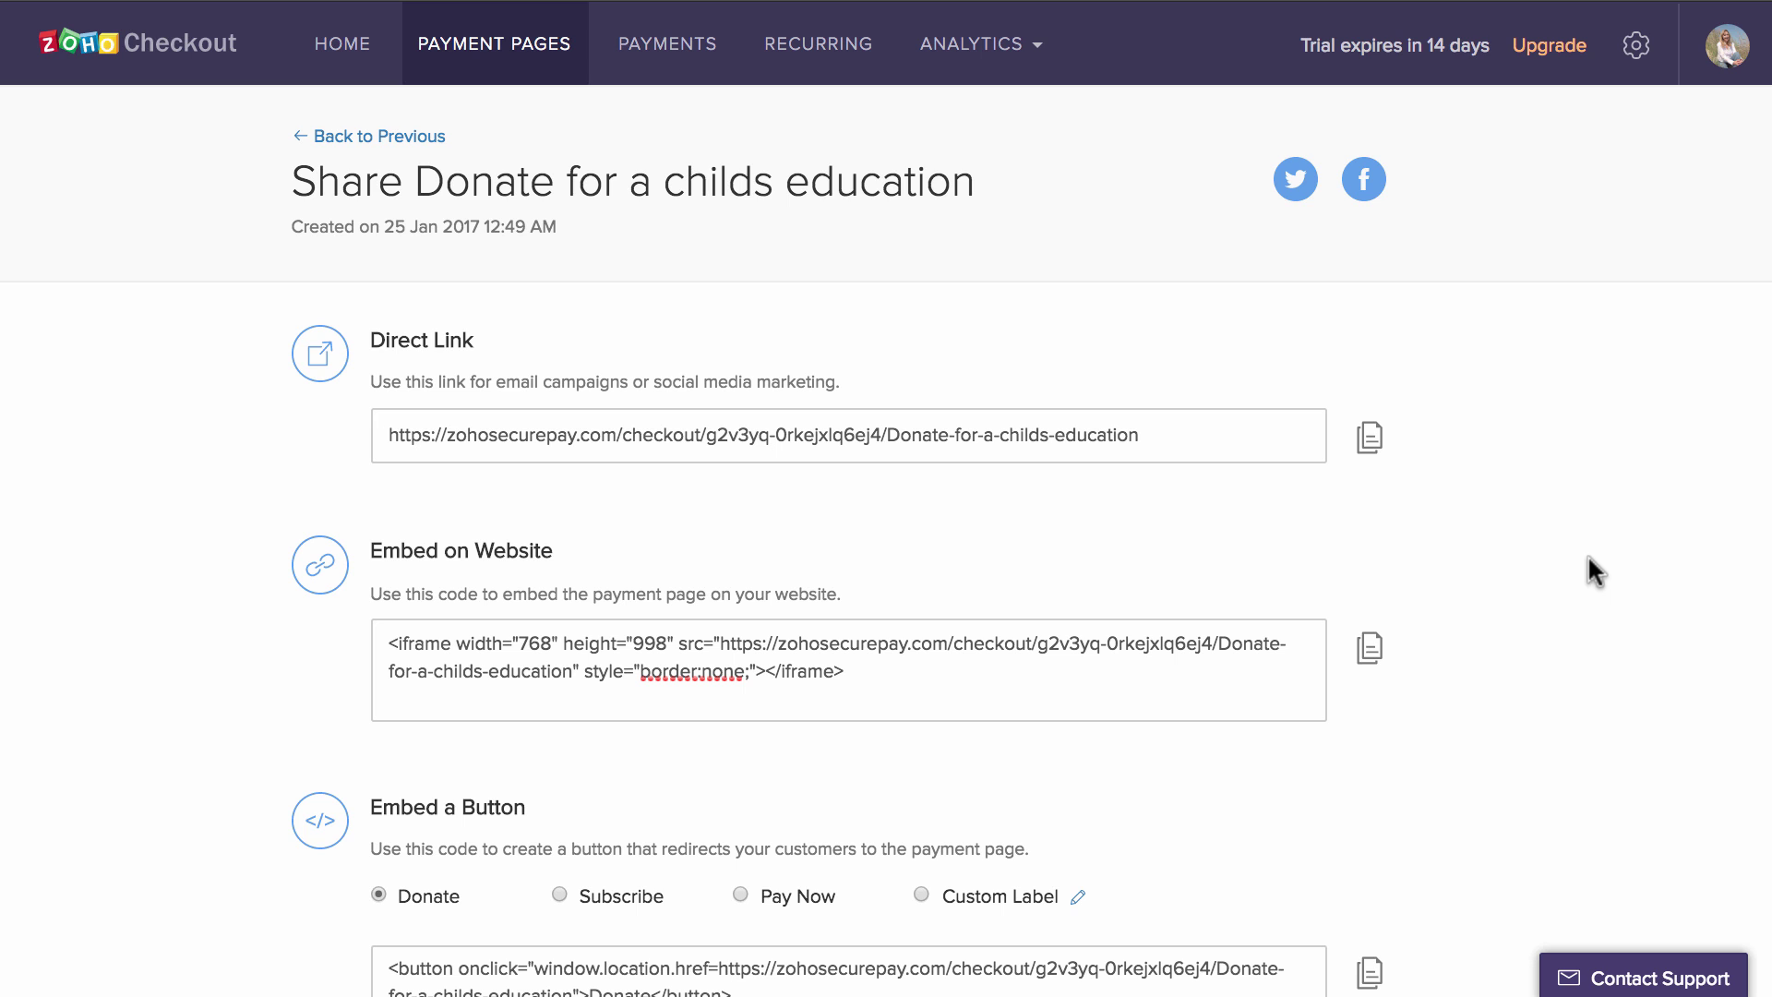
scroll(1589, 559, "down", 3)
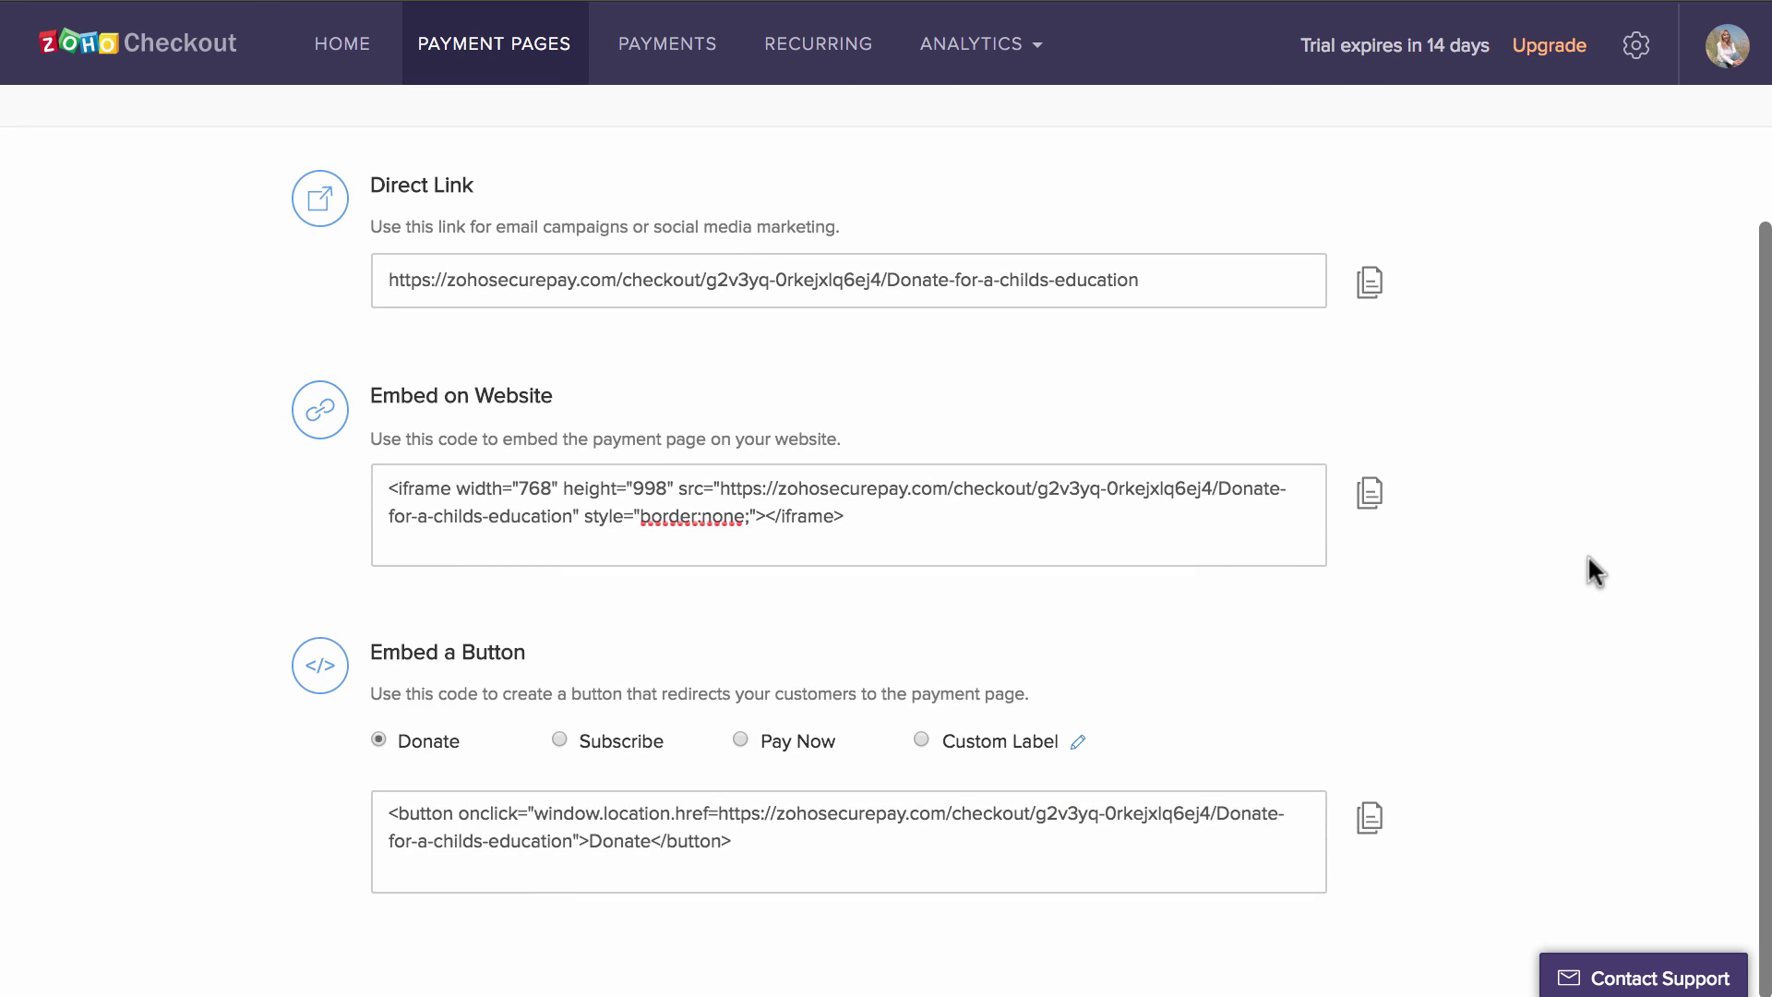
scroll(1588, 559, "up", 3)
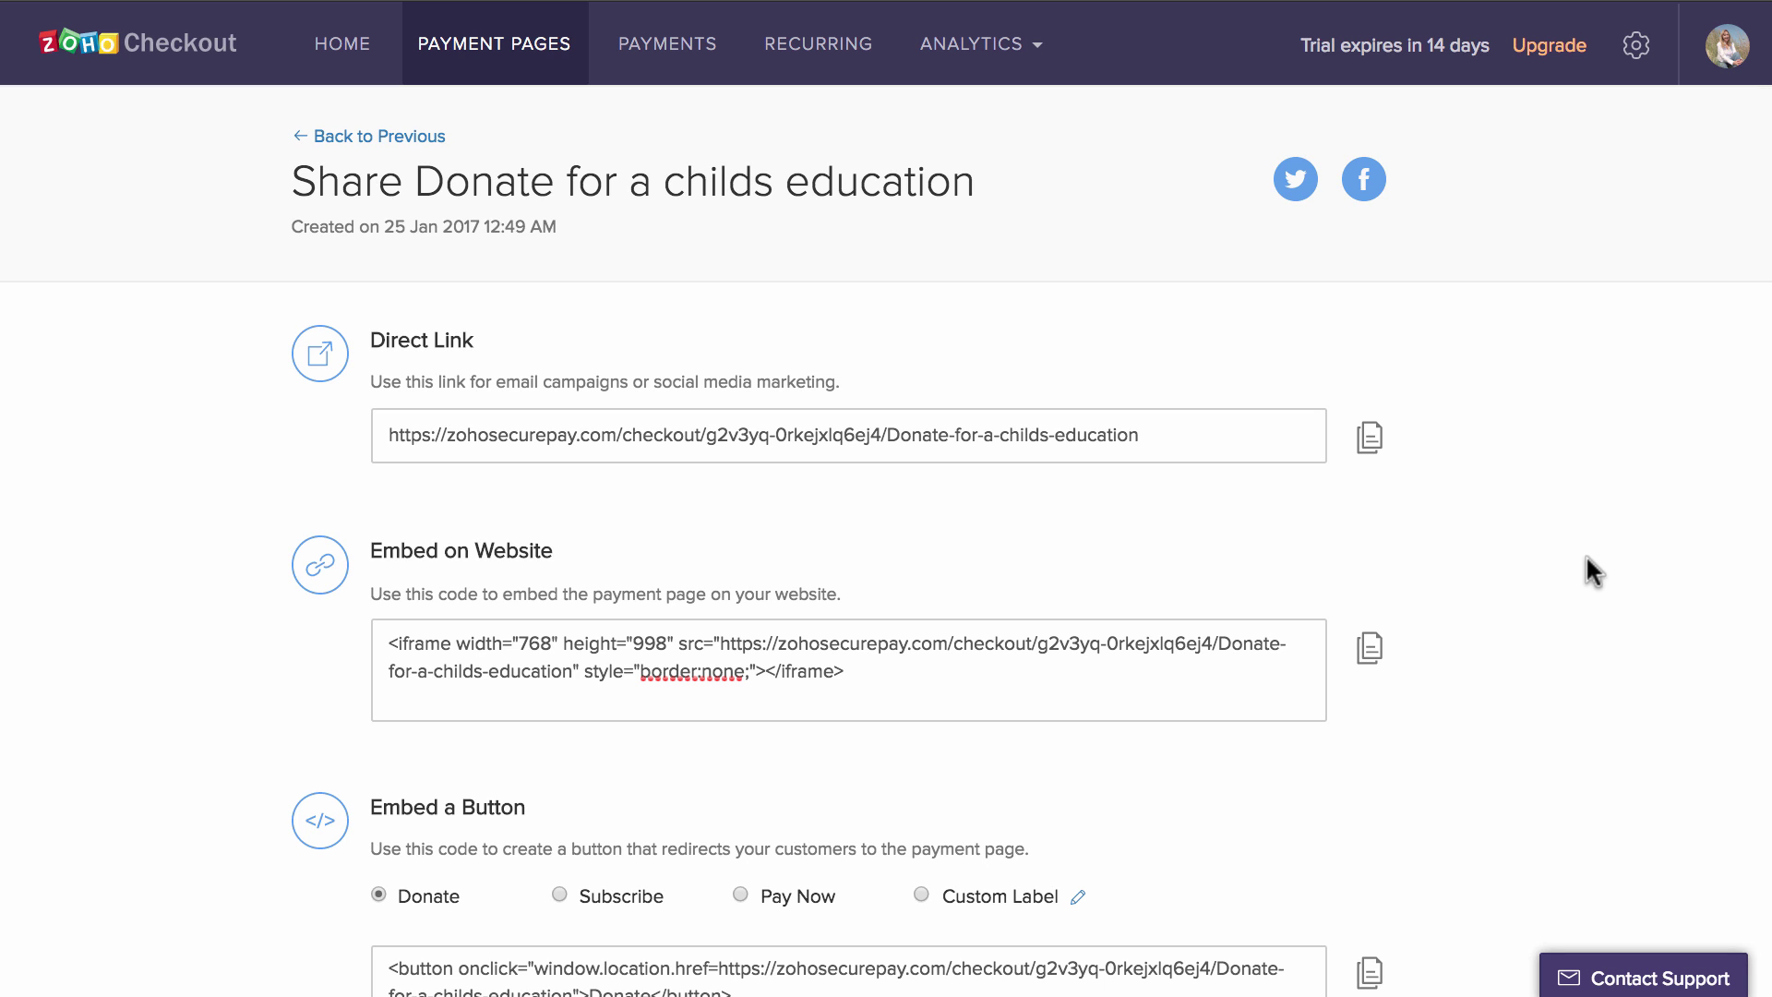
- Inspect the $100.00 donation's invoice, cancel out of its refund, then list recurring payments
left_click(649, 43)
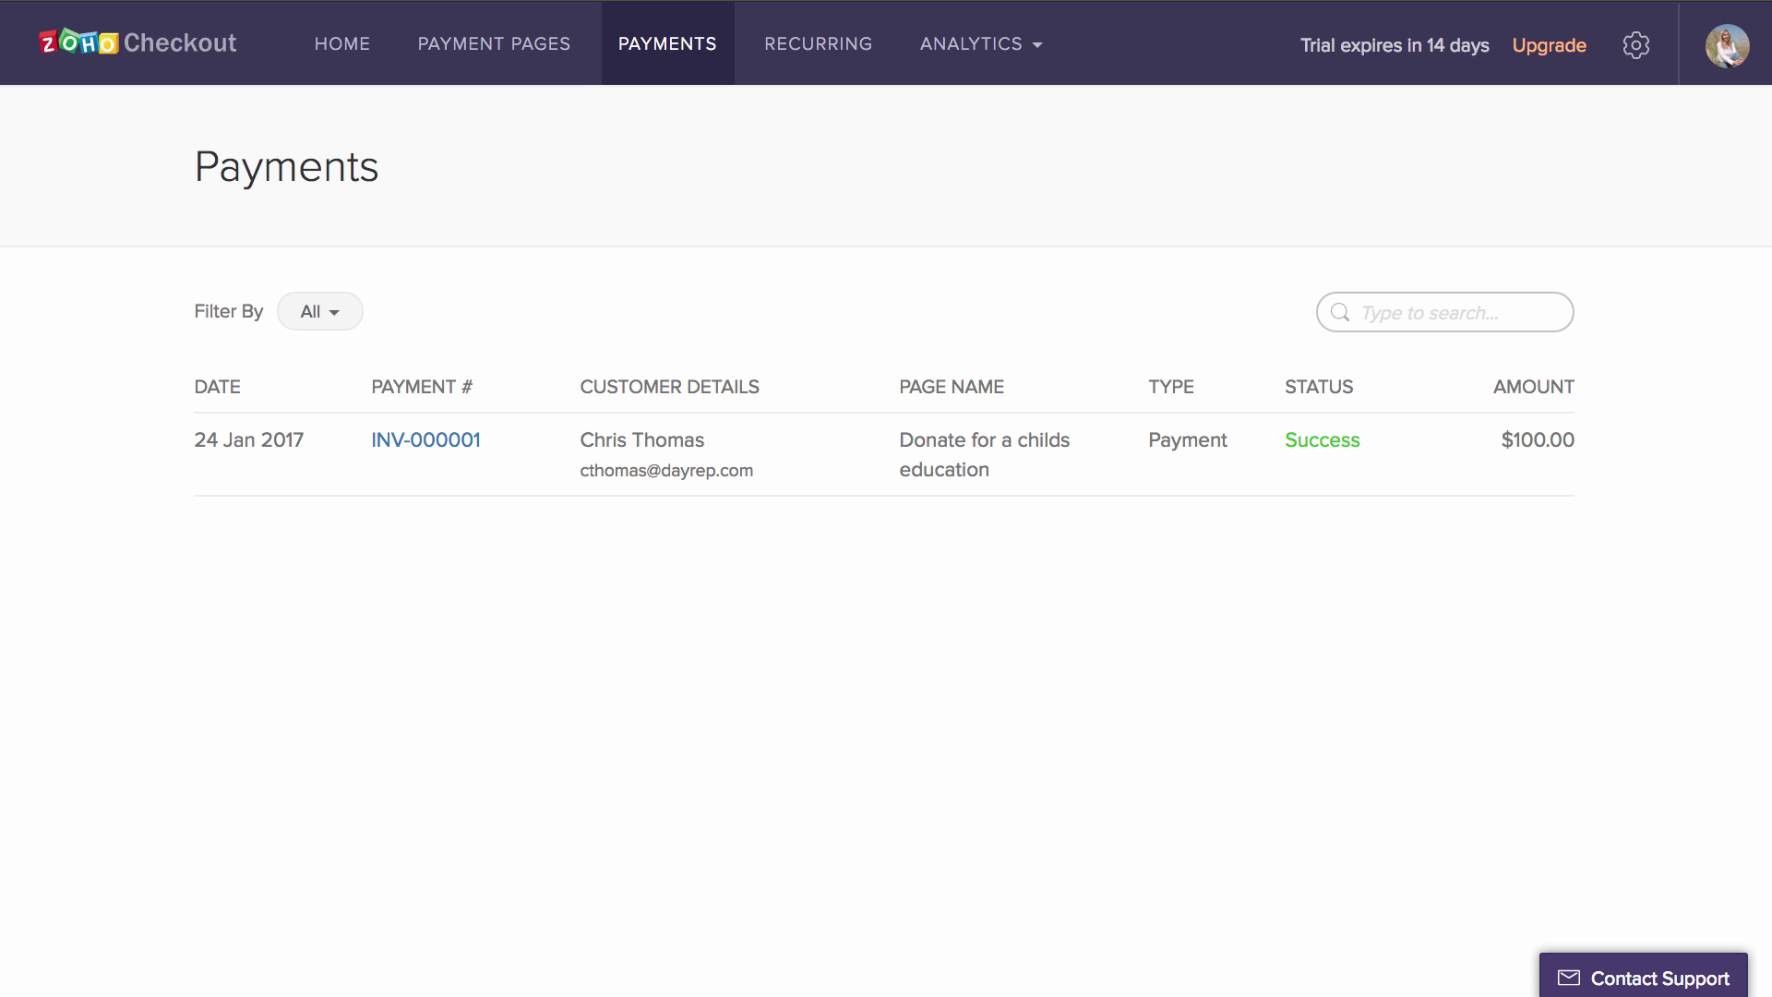
left_click(1401, 487)
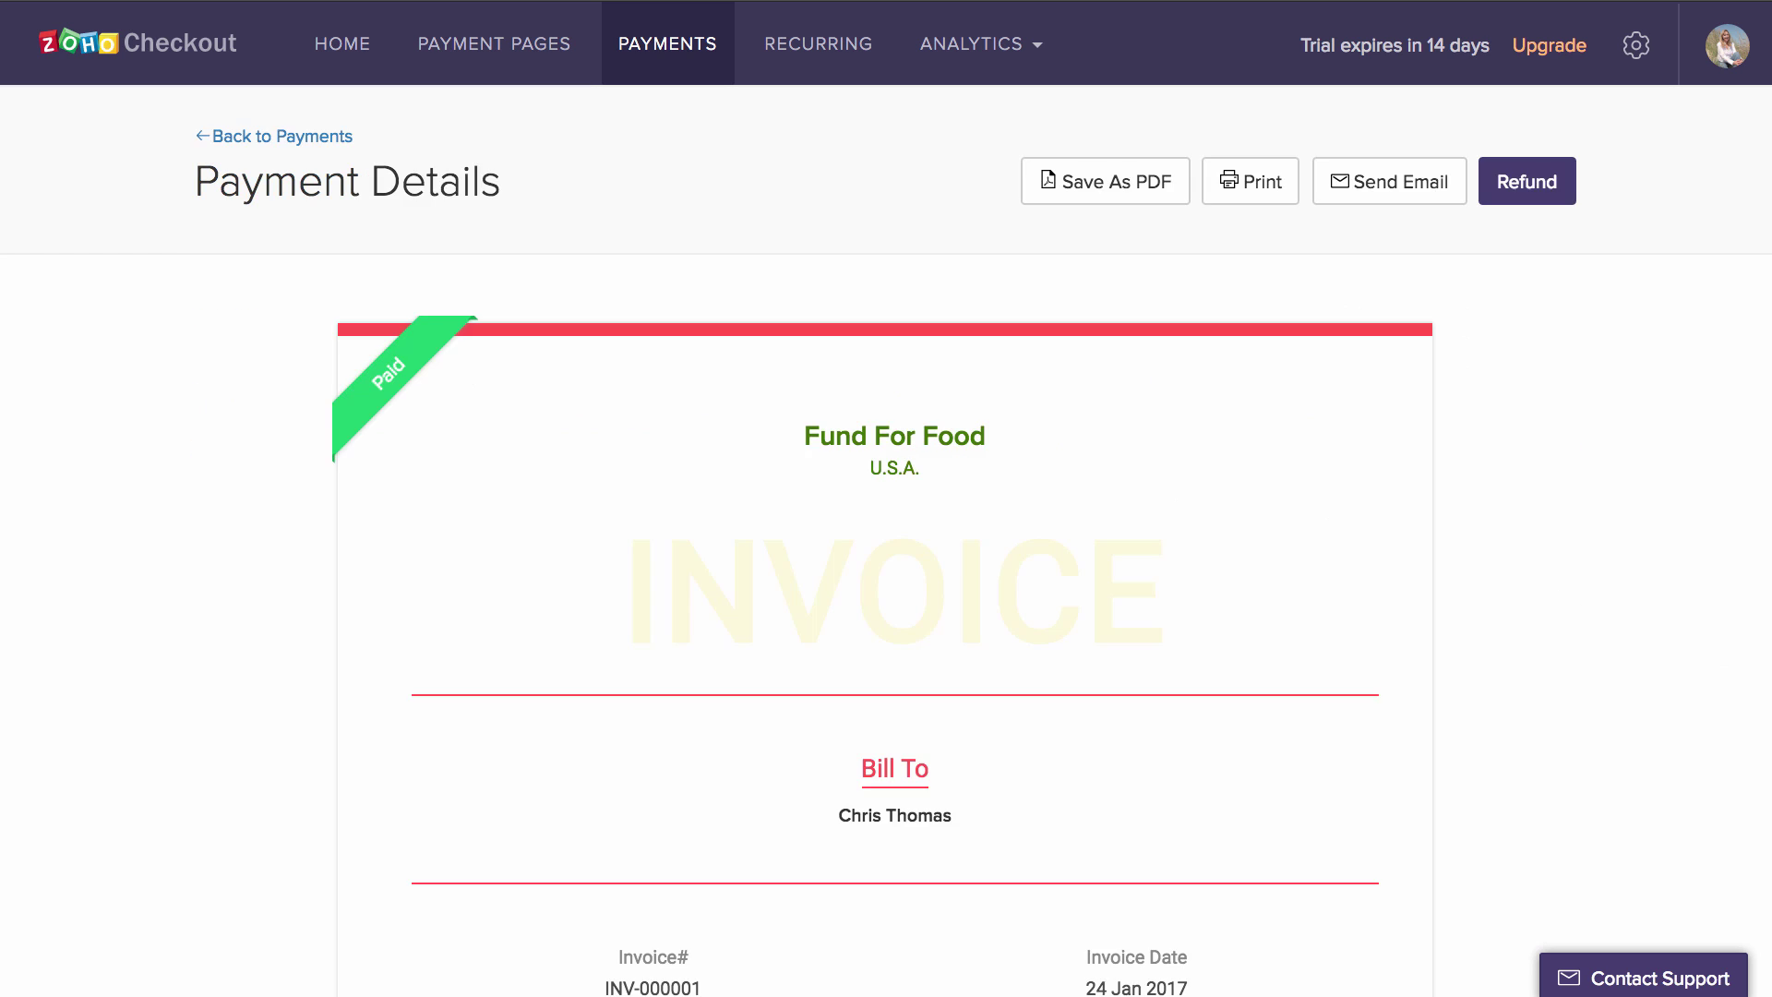
scroll(1619, 729, "down", 10)
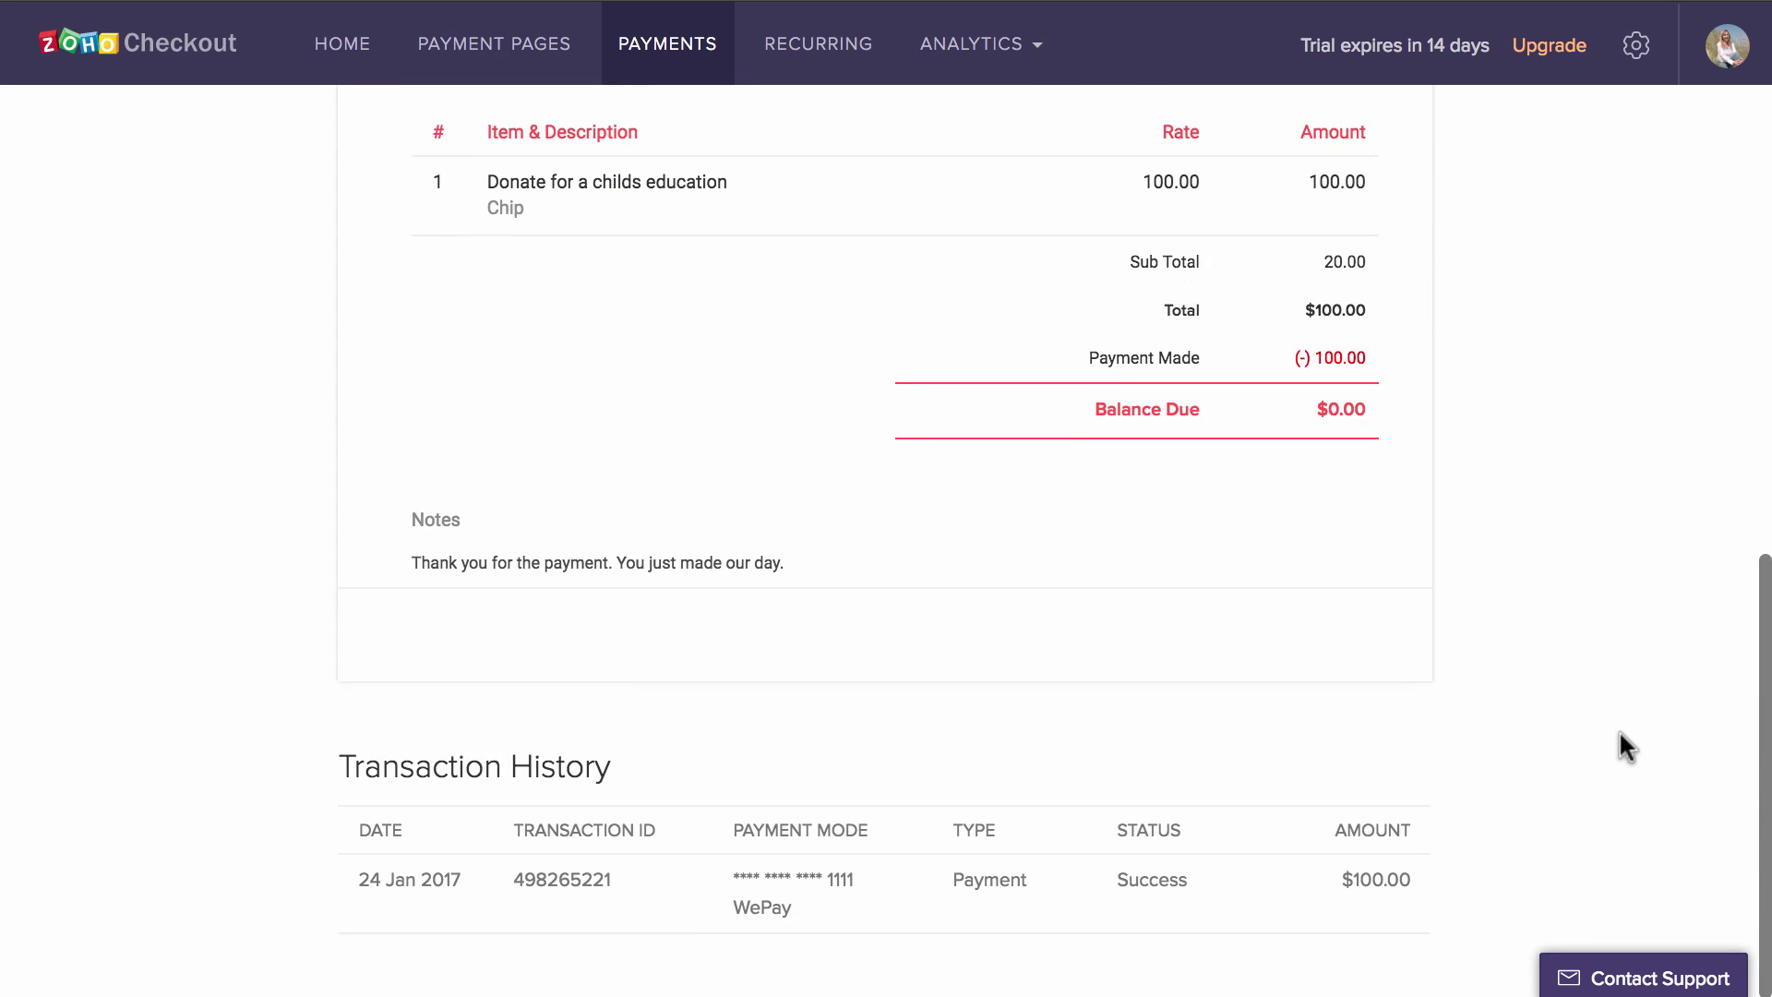
scroll(1619, 730, "up", 10)
left_click(1526, 181)
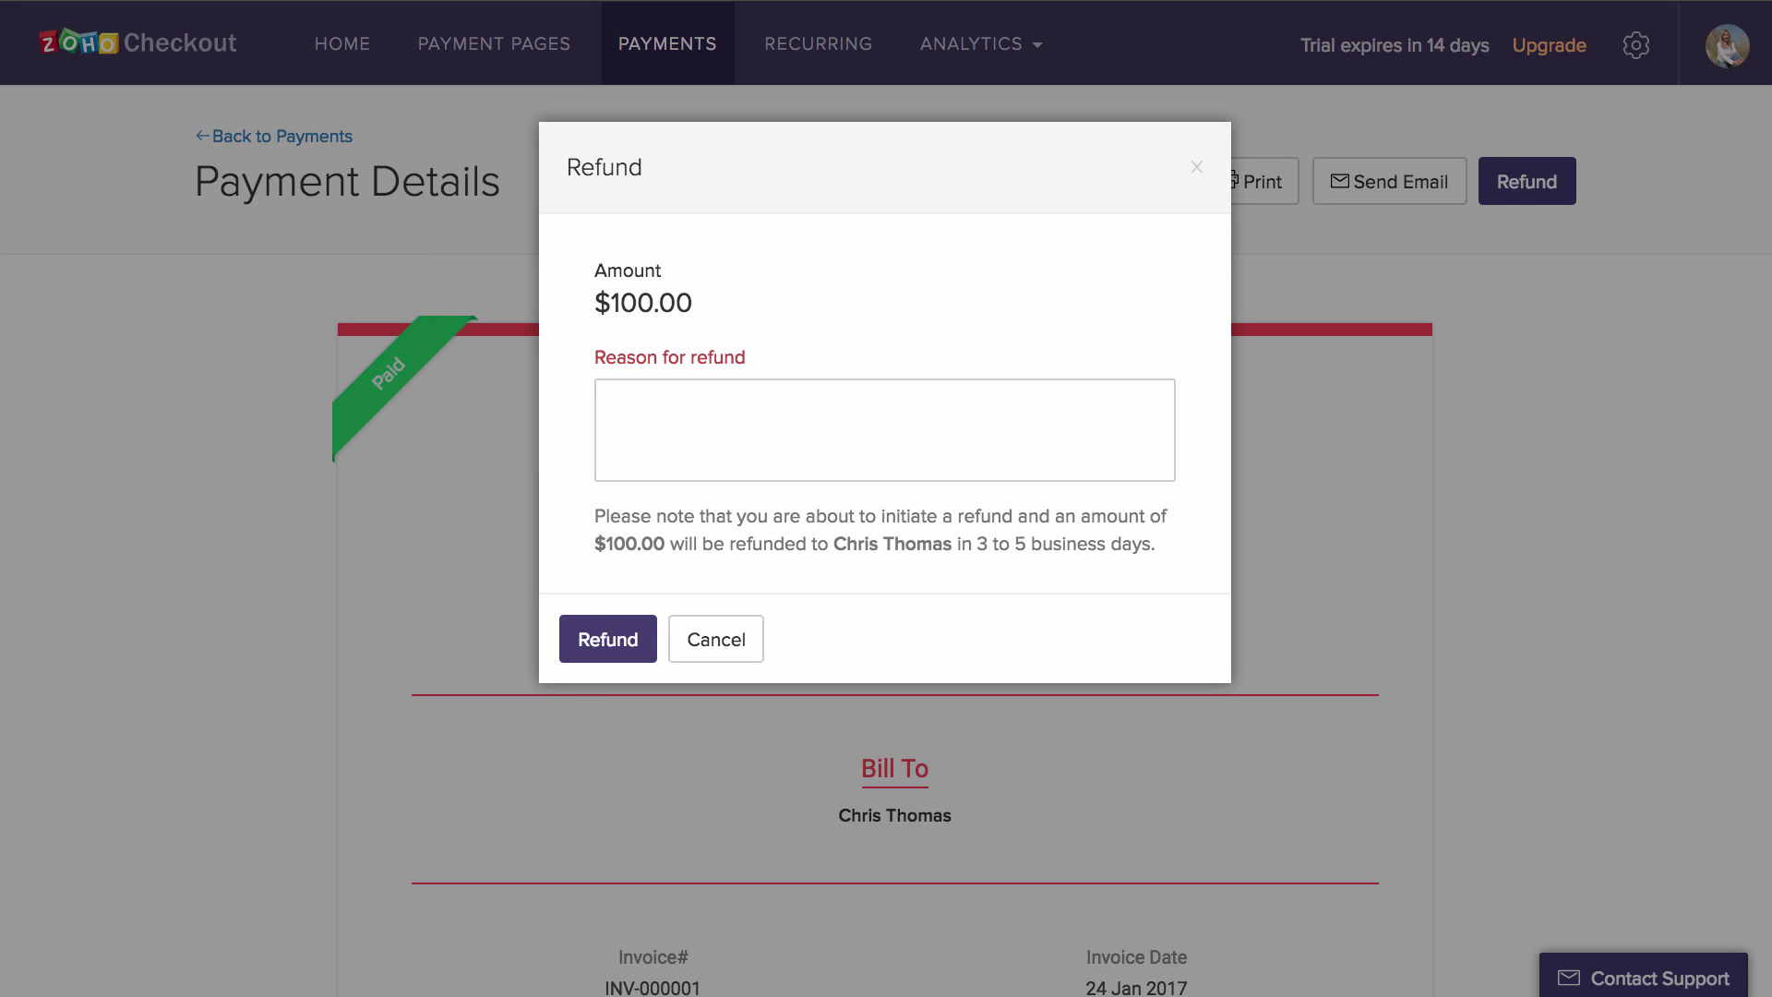
left_click(697, 638)
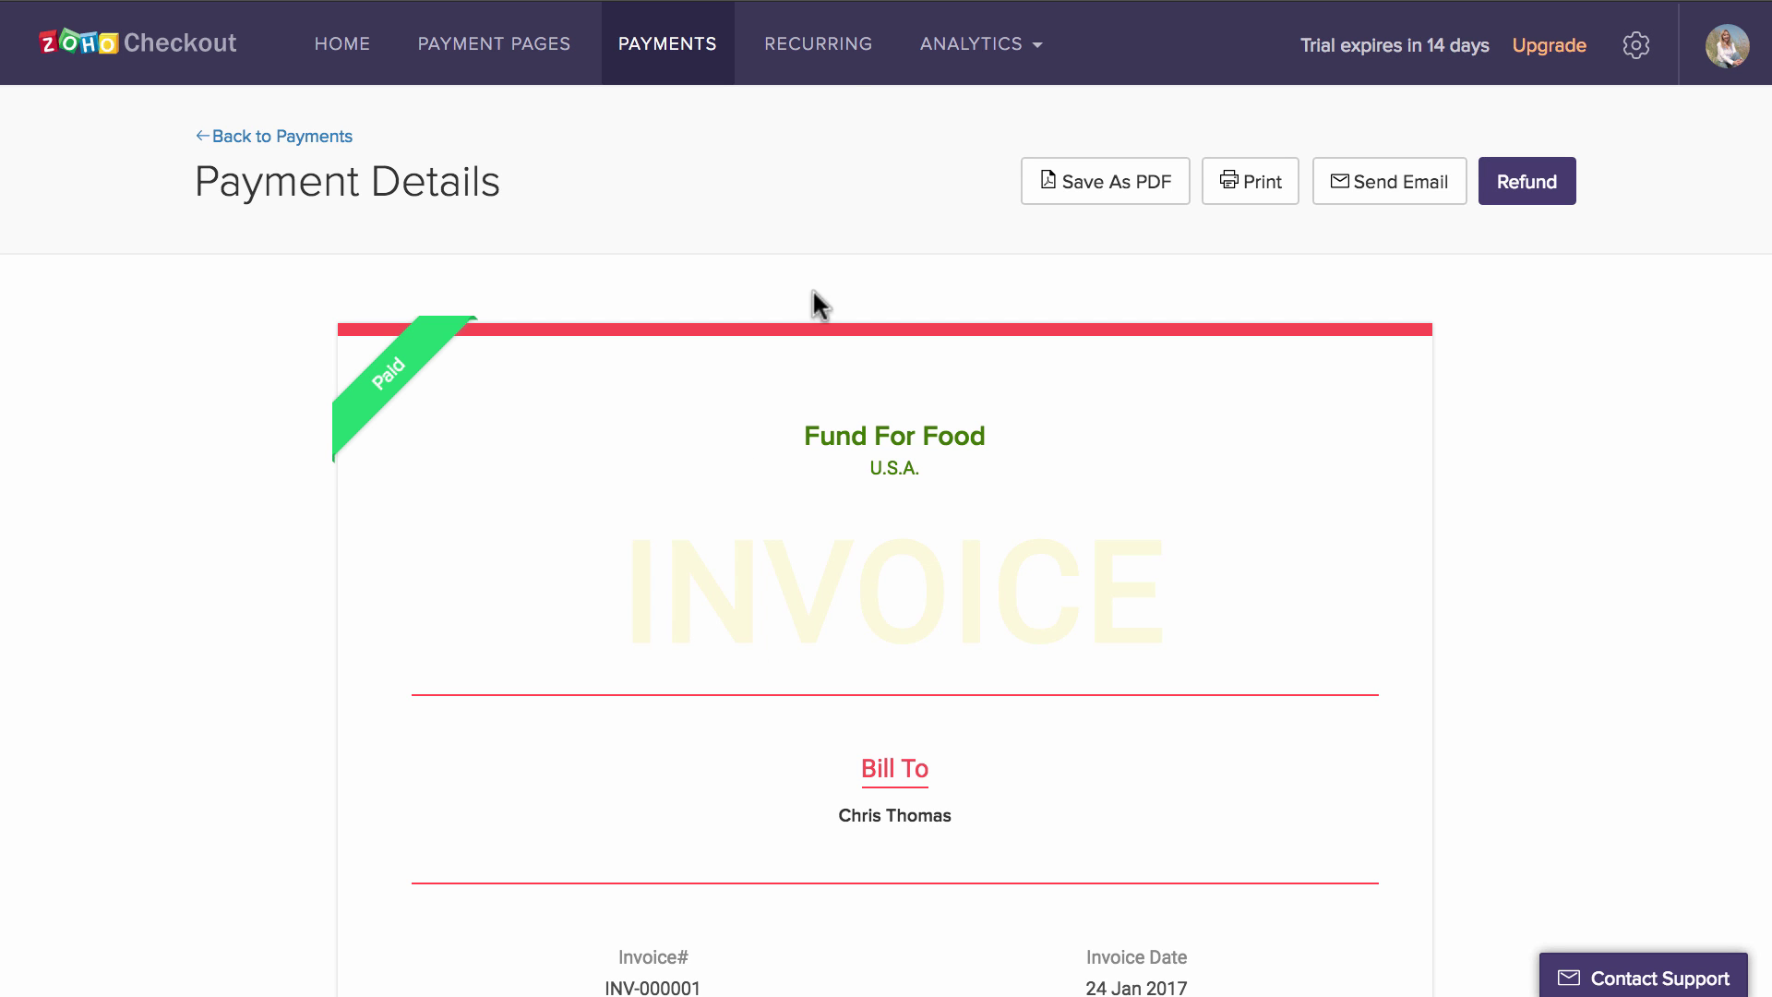
left_click(836, 53)
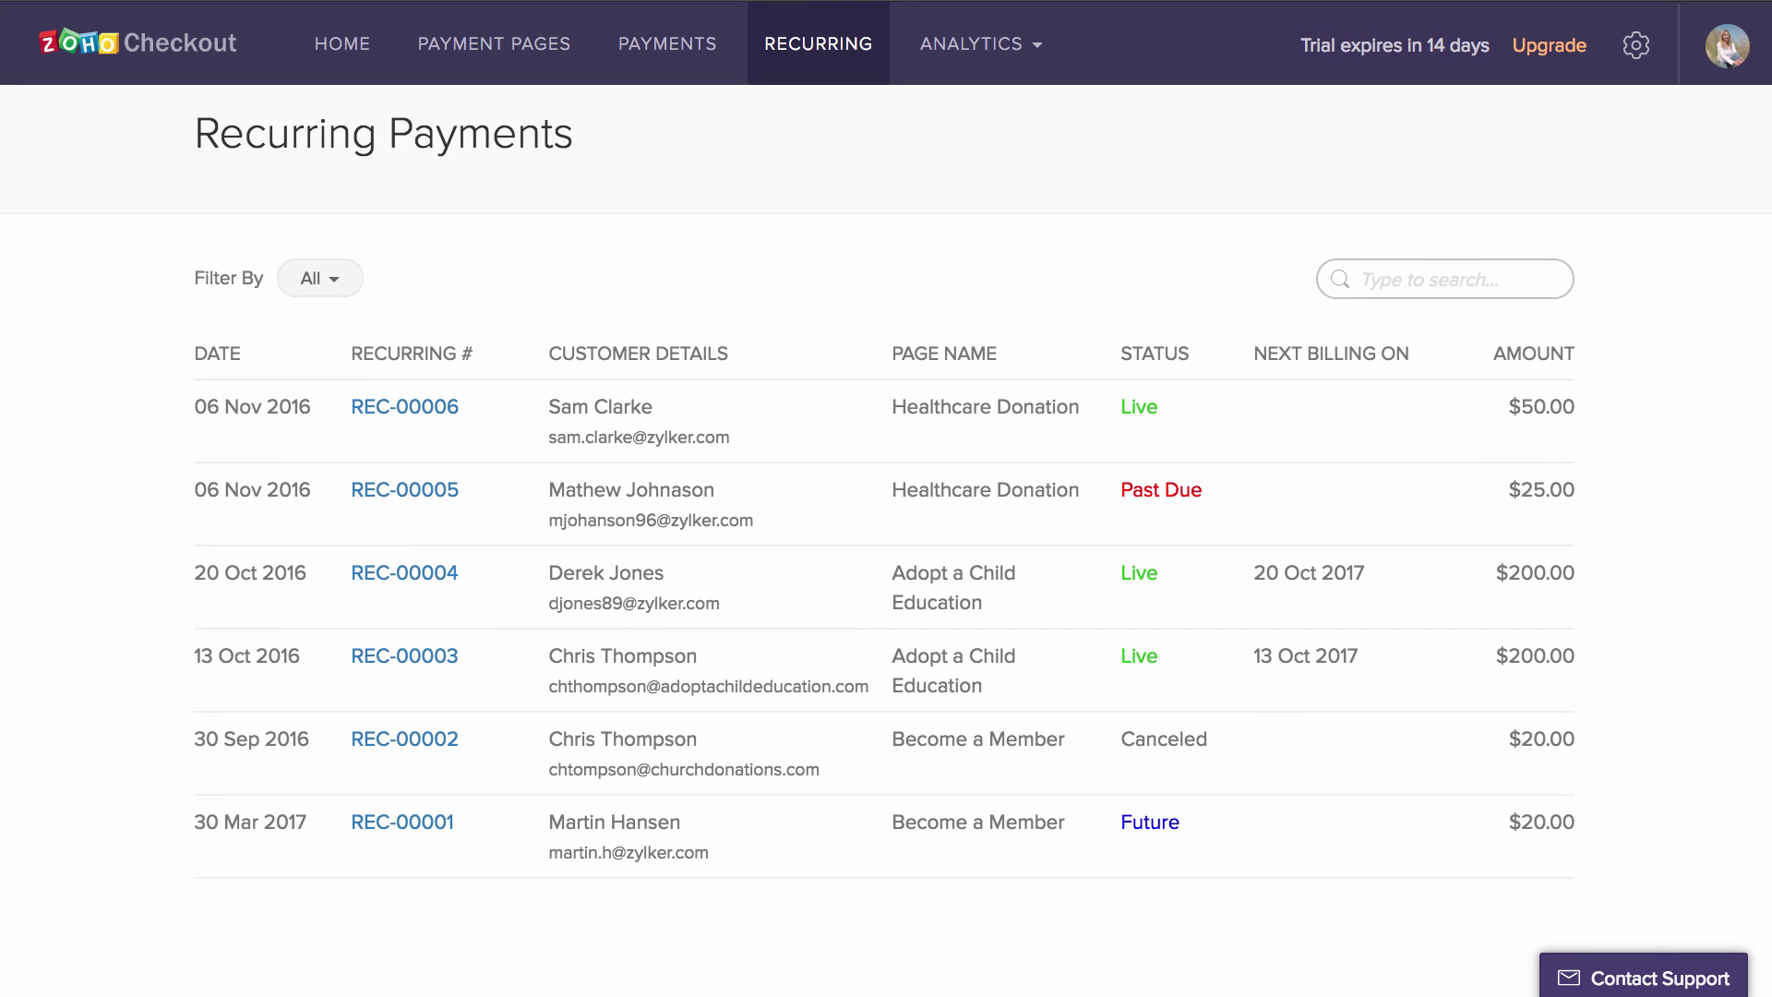
- Open recurring payment REC-00006 ($50 weekly Healthcare Donation) and scroll through its payment history
left_click(1453, 429)
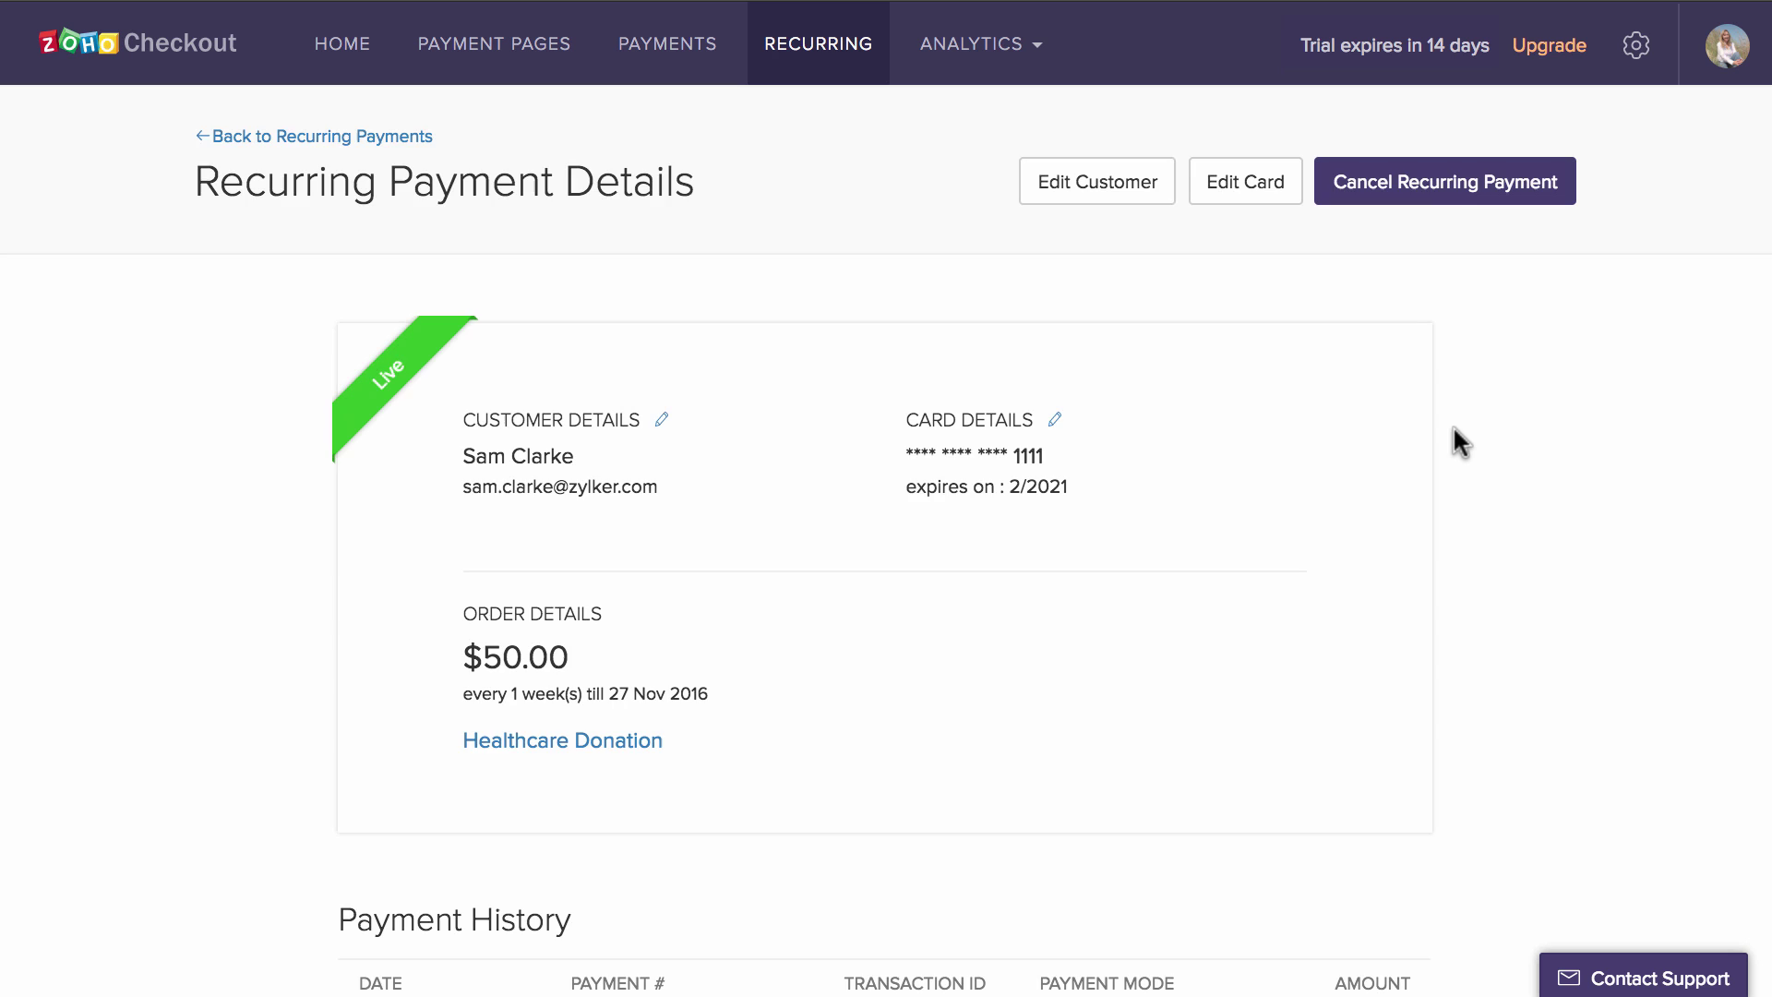
scroll(1453, 425, "down", 5)
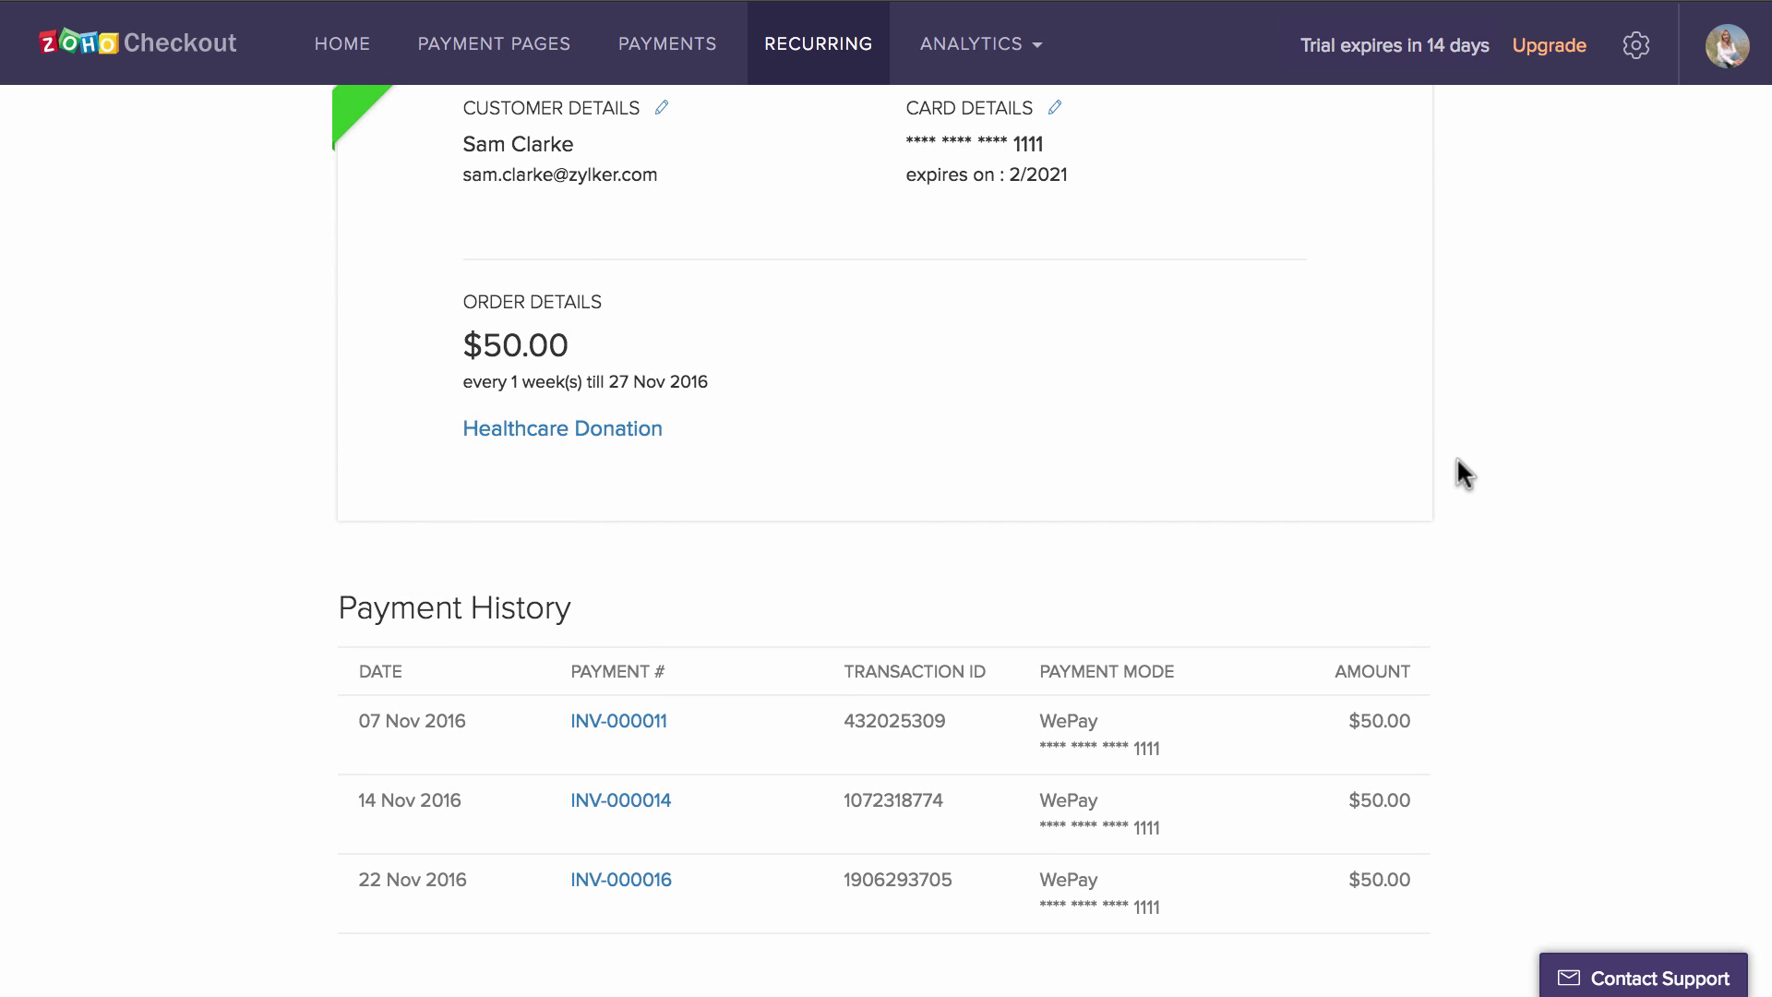
scroll(1457, 455, "up", 5)
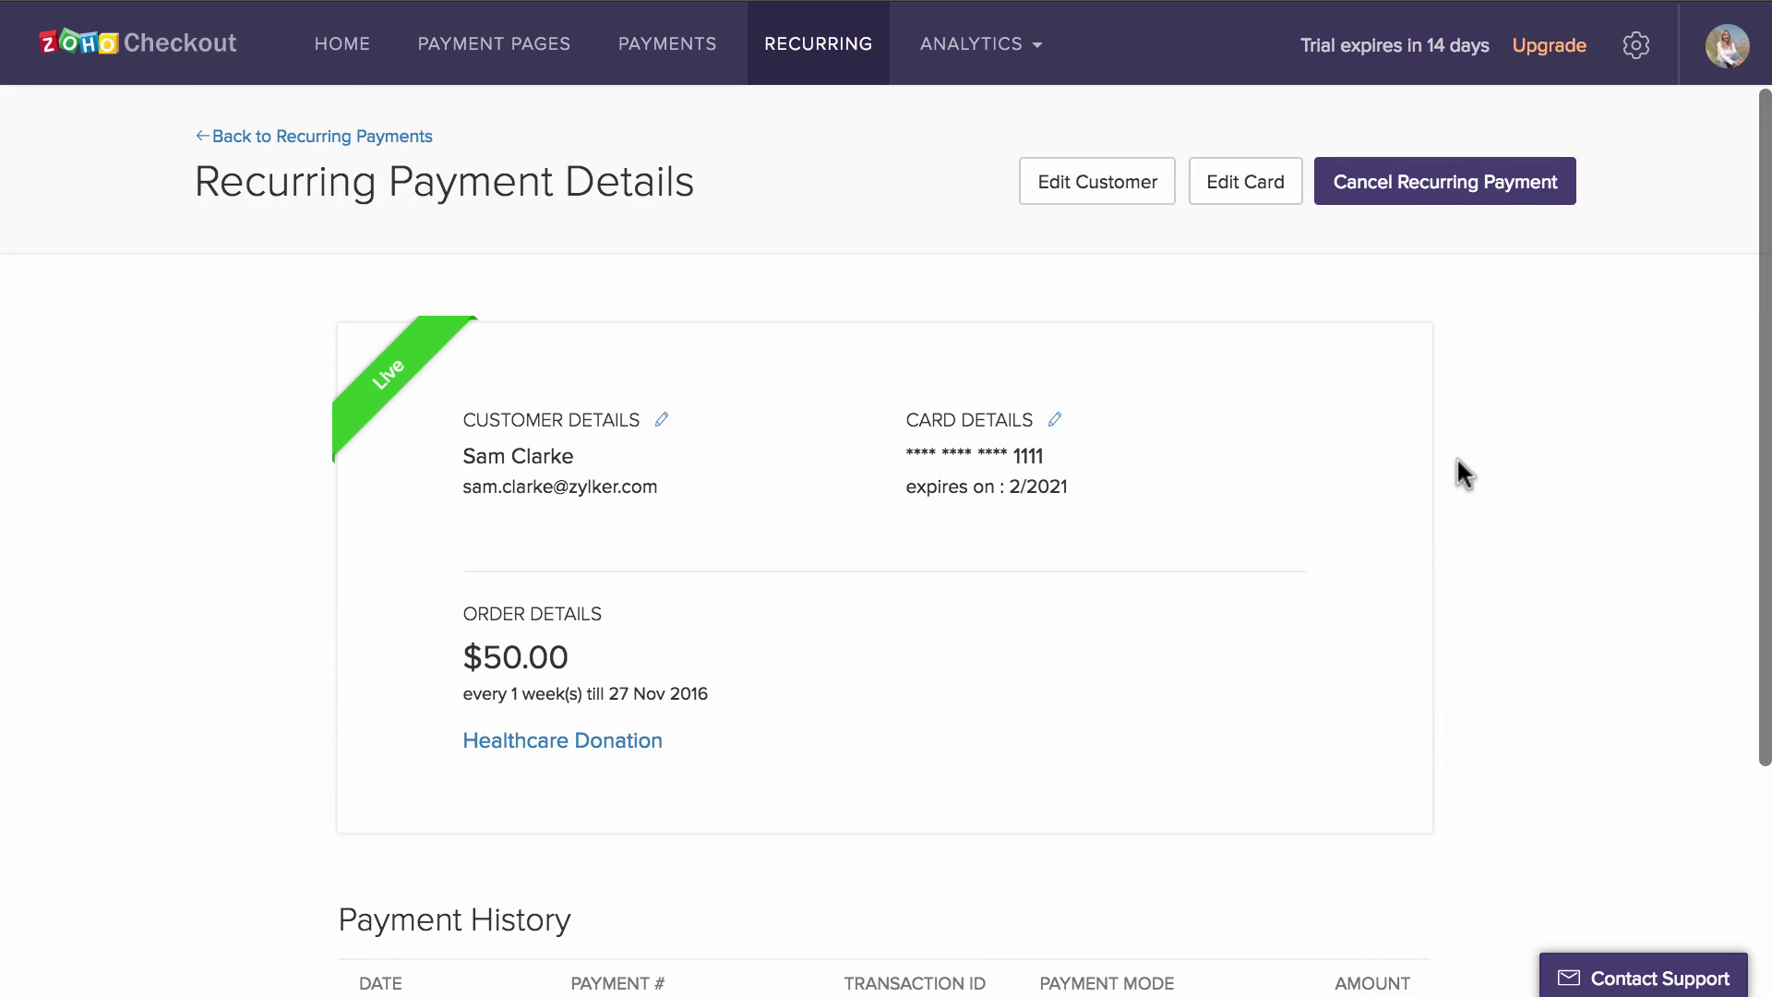
- View the Net Revenue, Lost Opportunities, Payments and Recurring Payments analytics reports in turn
left_click(971, 46)
left_click(977, 104)
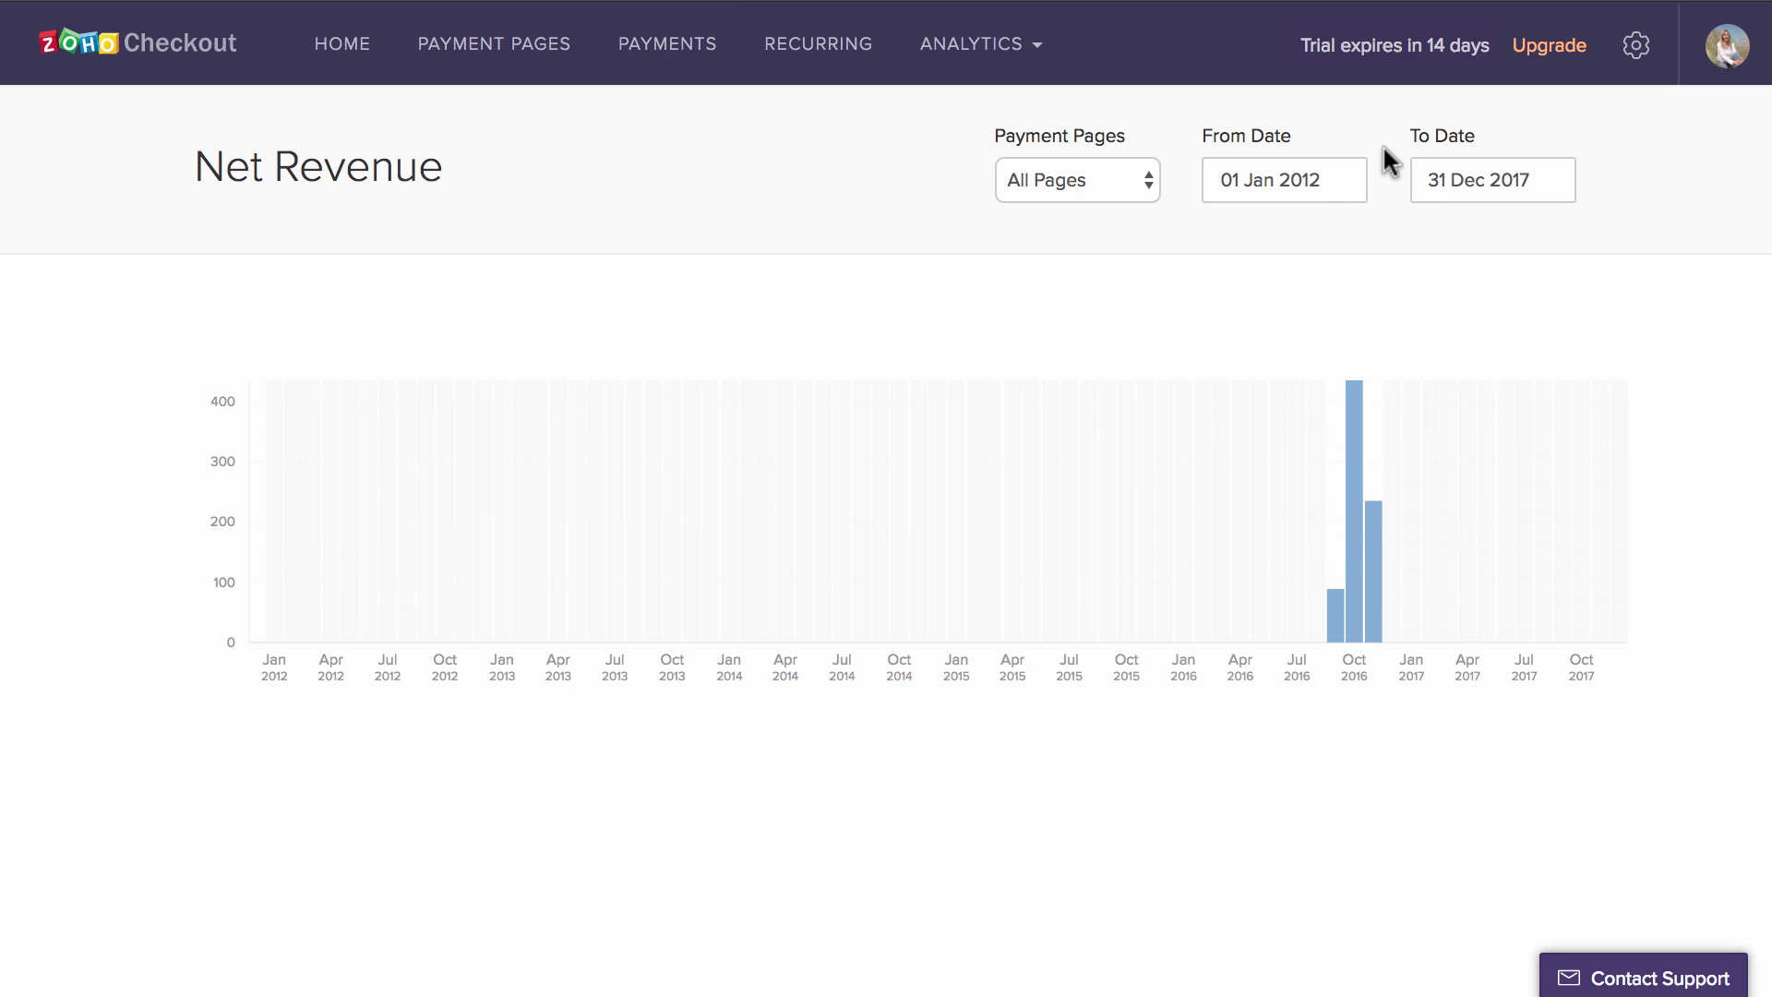
left_click(978, 44)
left_click(1014, 158)
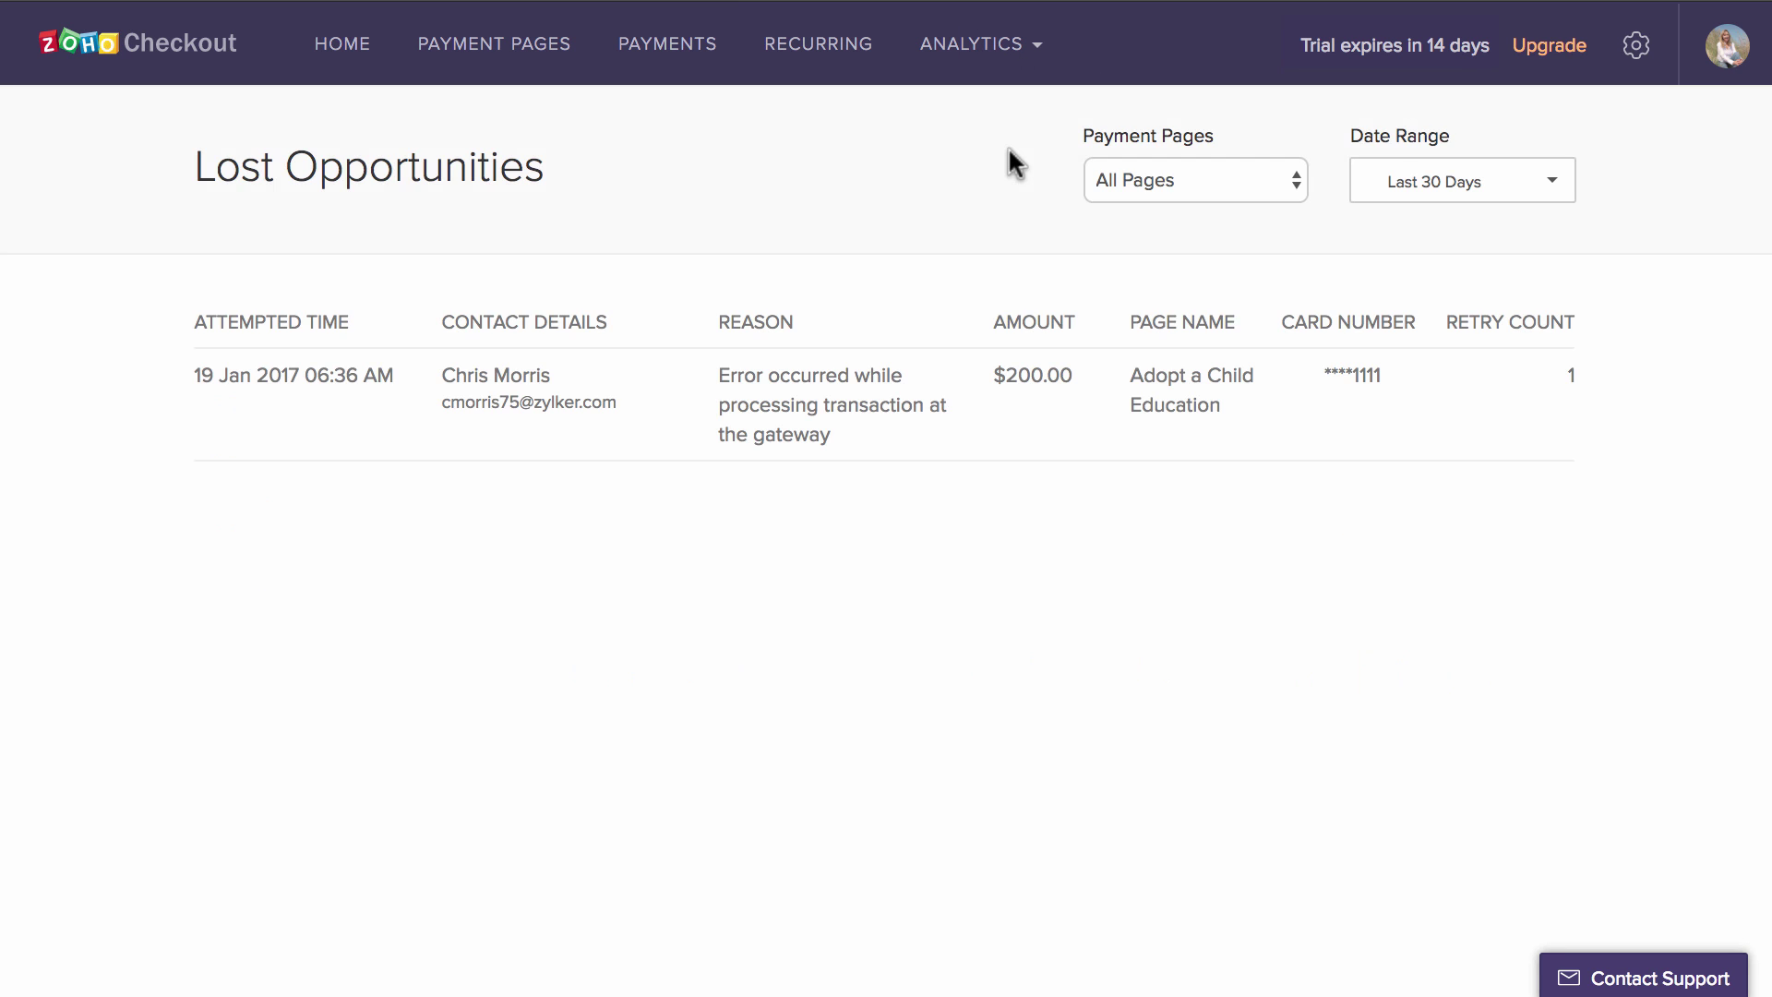
left_click(1021, 46)
left_click(923, 202)
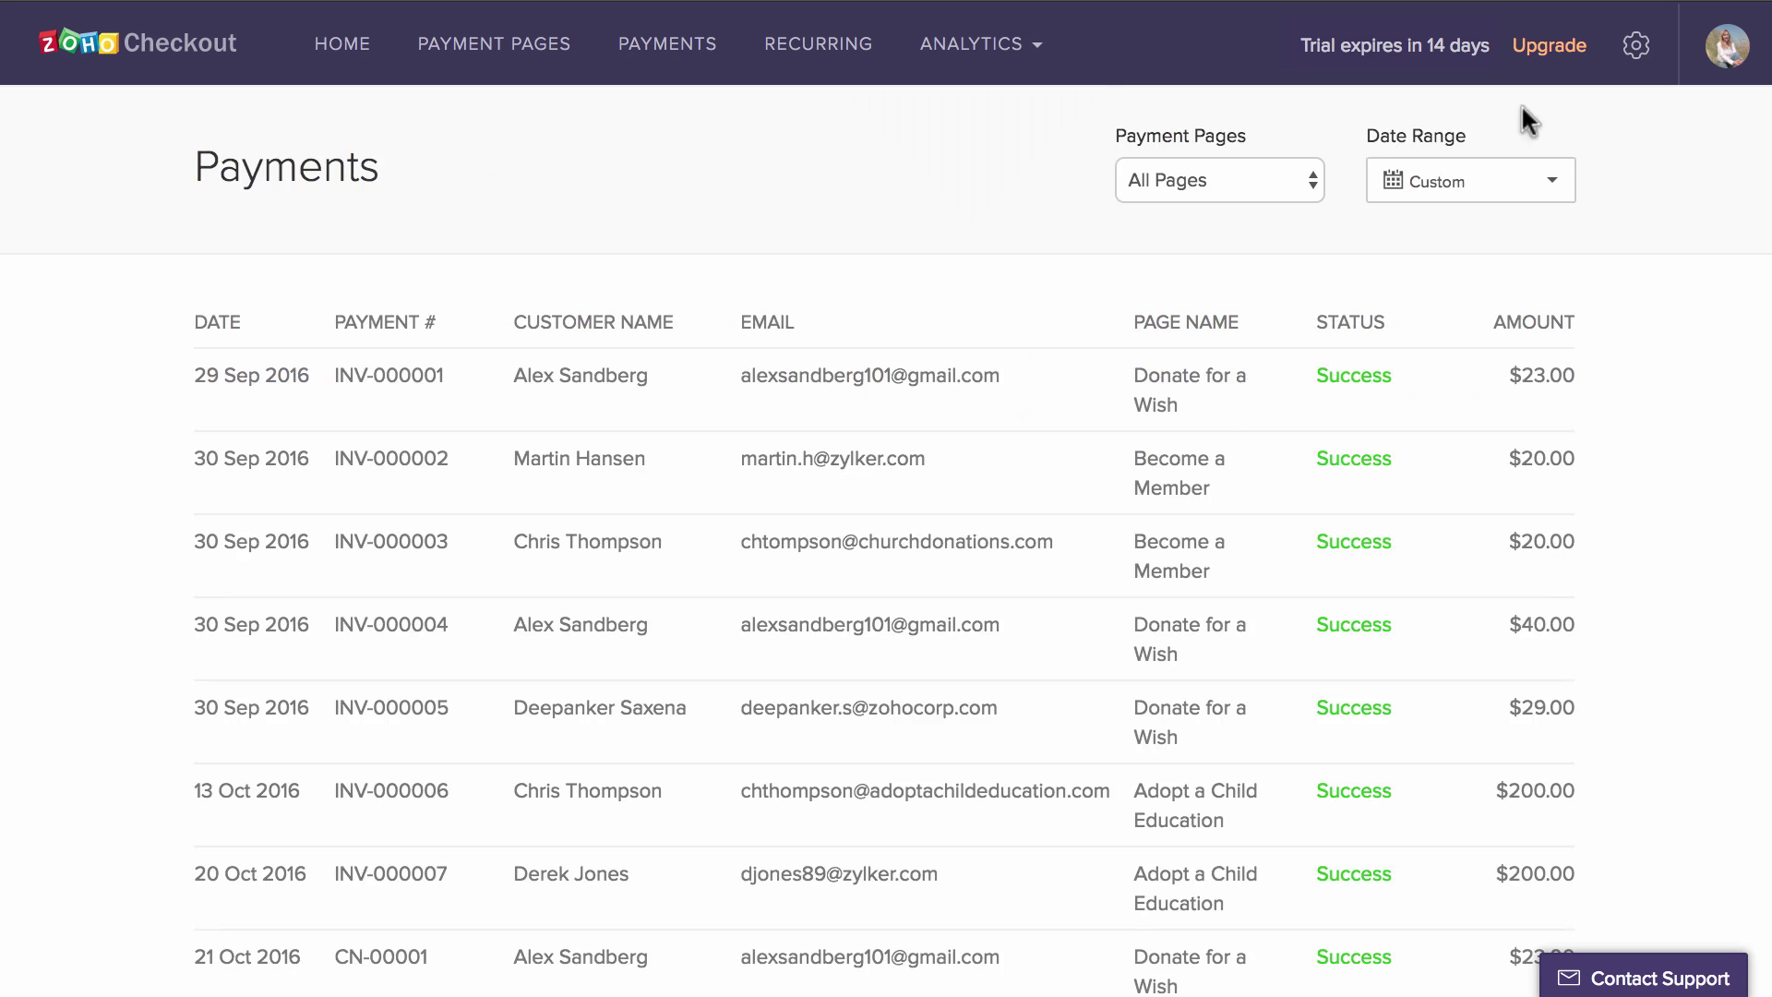
scroll(1617, 434, "down", 10)
scroll(1617, 439, "up", 10)
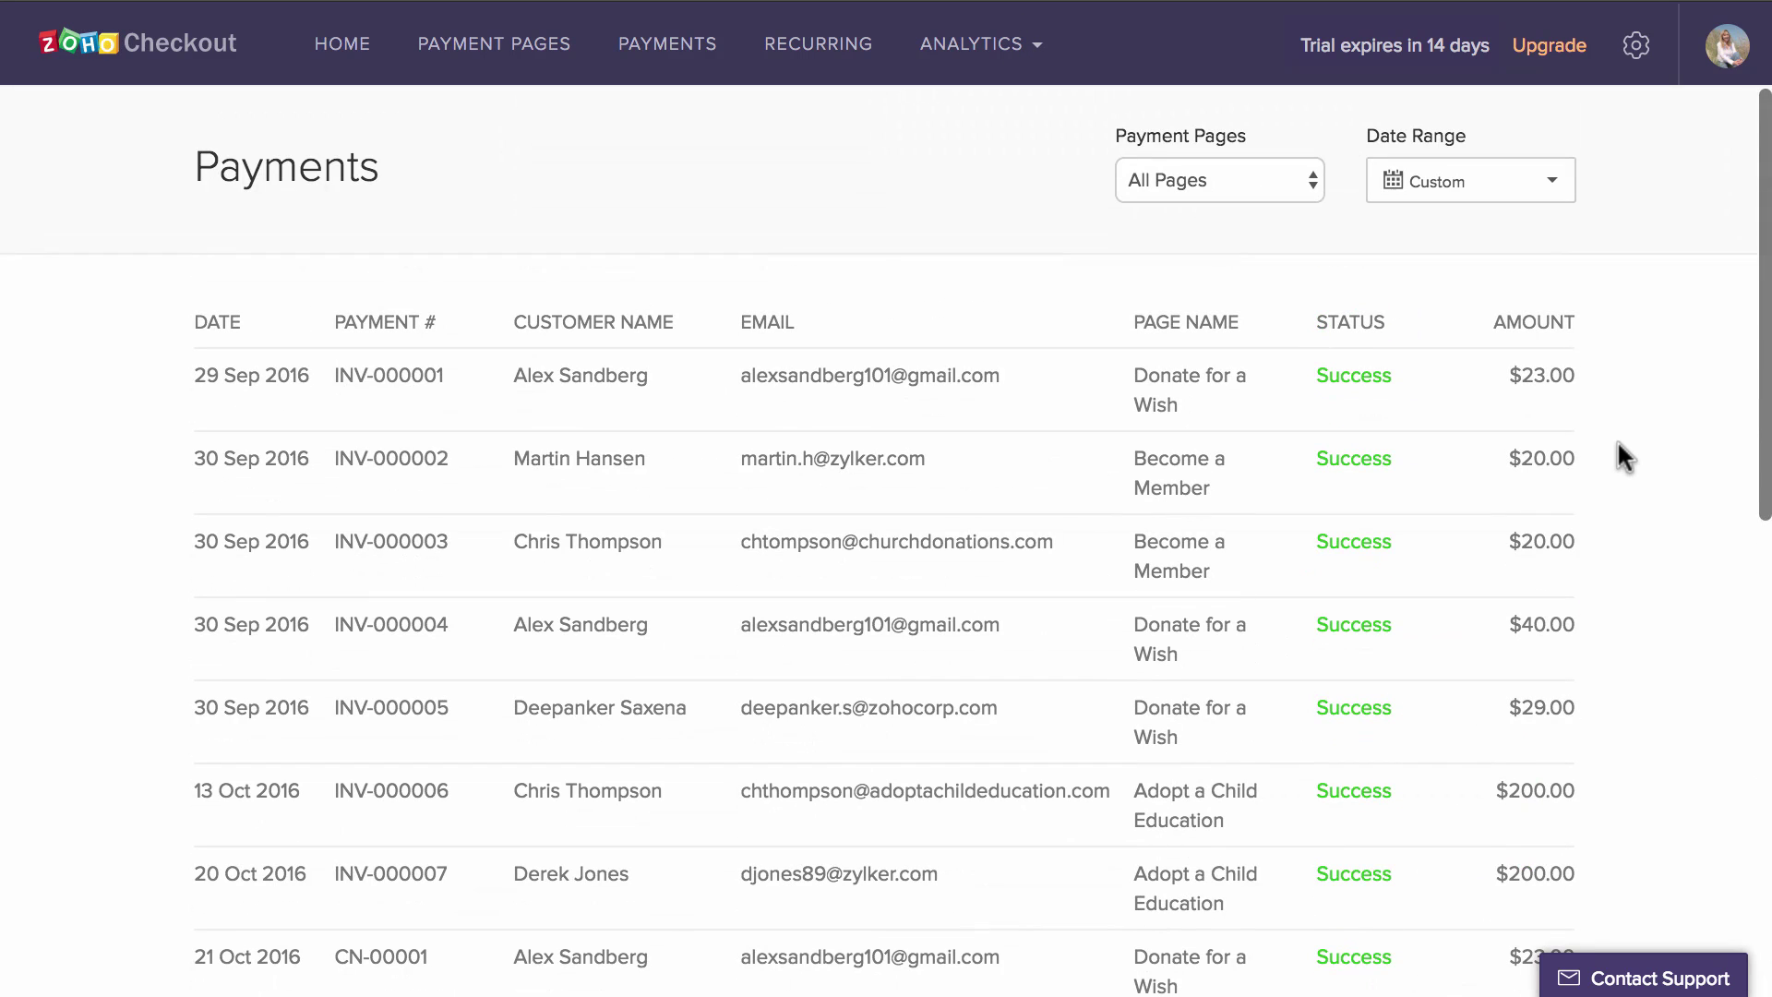
left_click(1019, 53)
left_click(1017, 251)
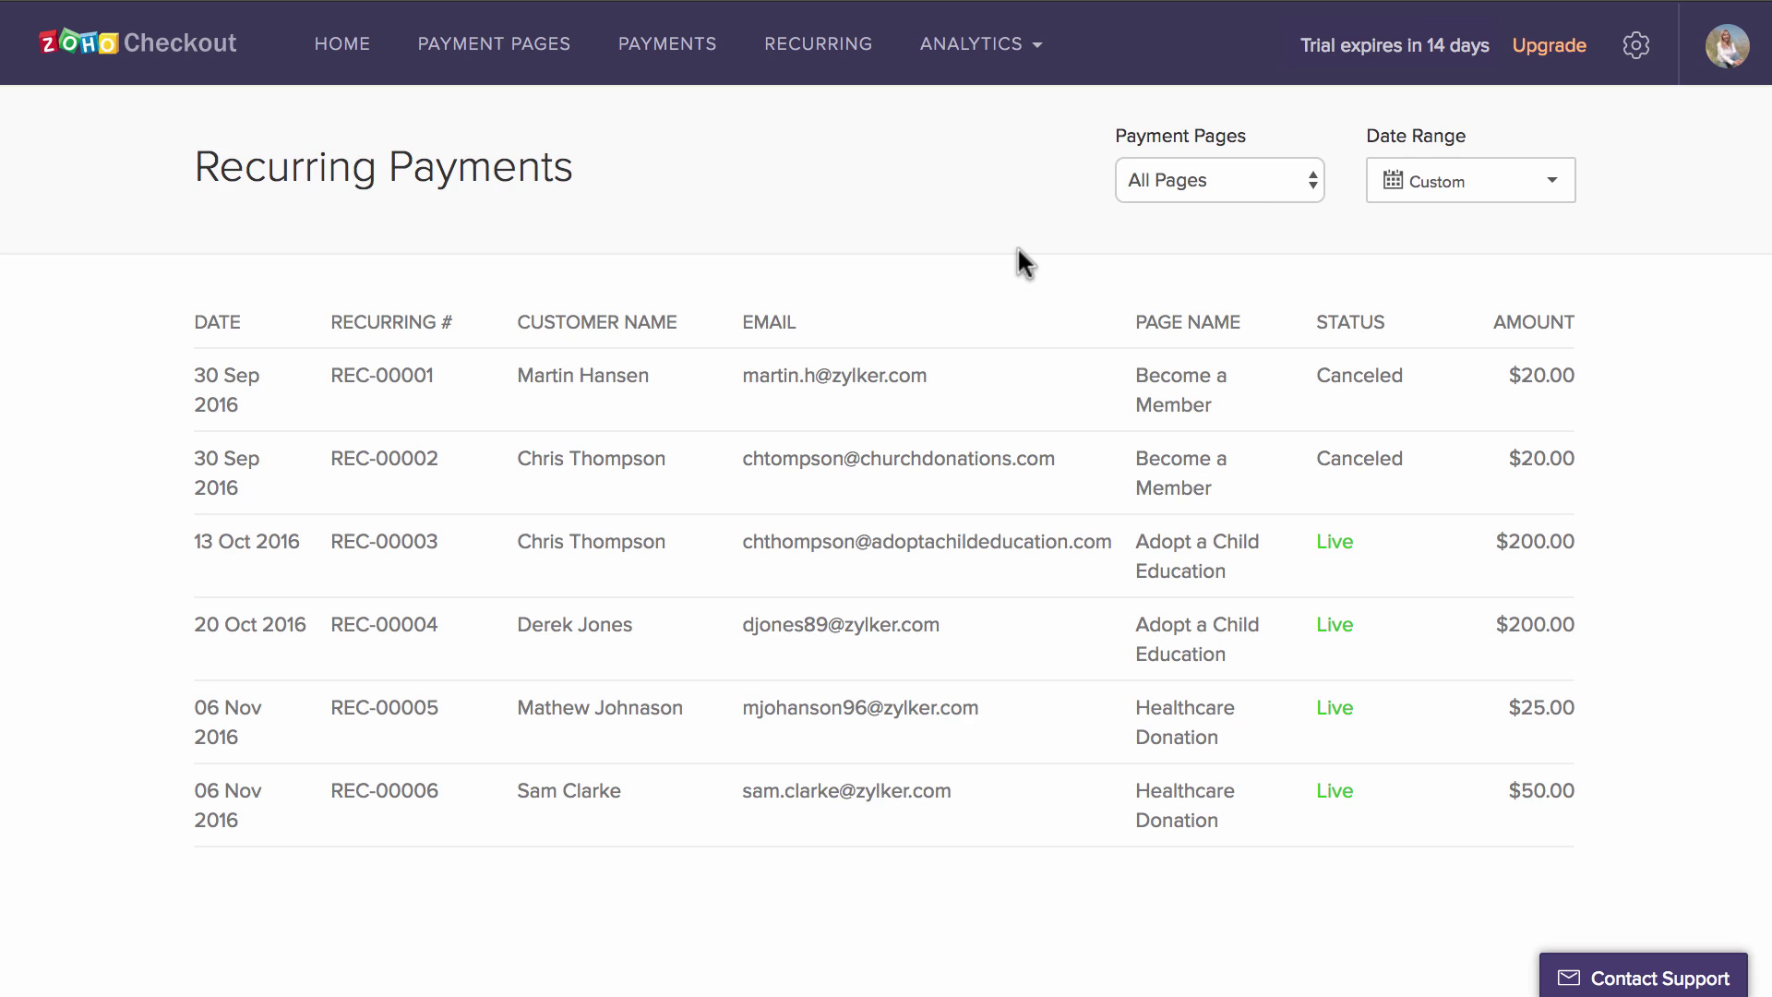
- Review the Organization Profile in settings, then view the Preferences page's invoice numbering and notes
left_click(1637, 43)
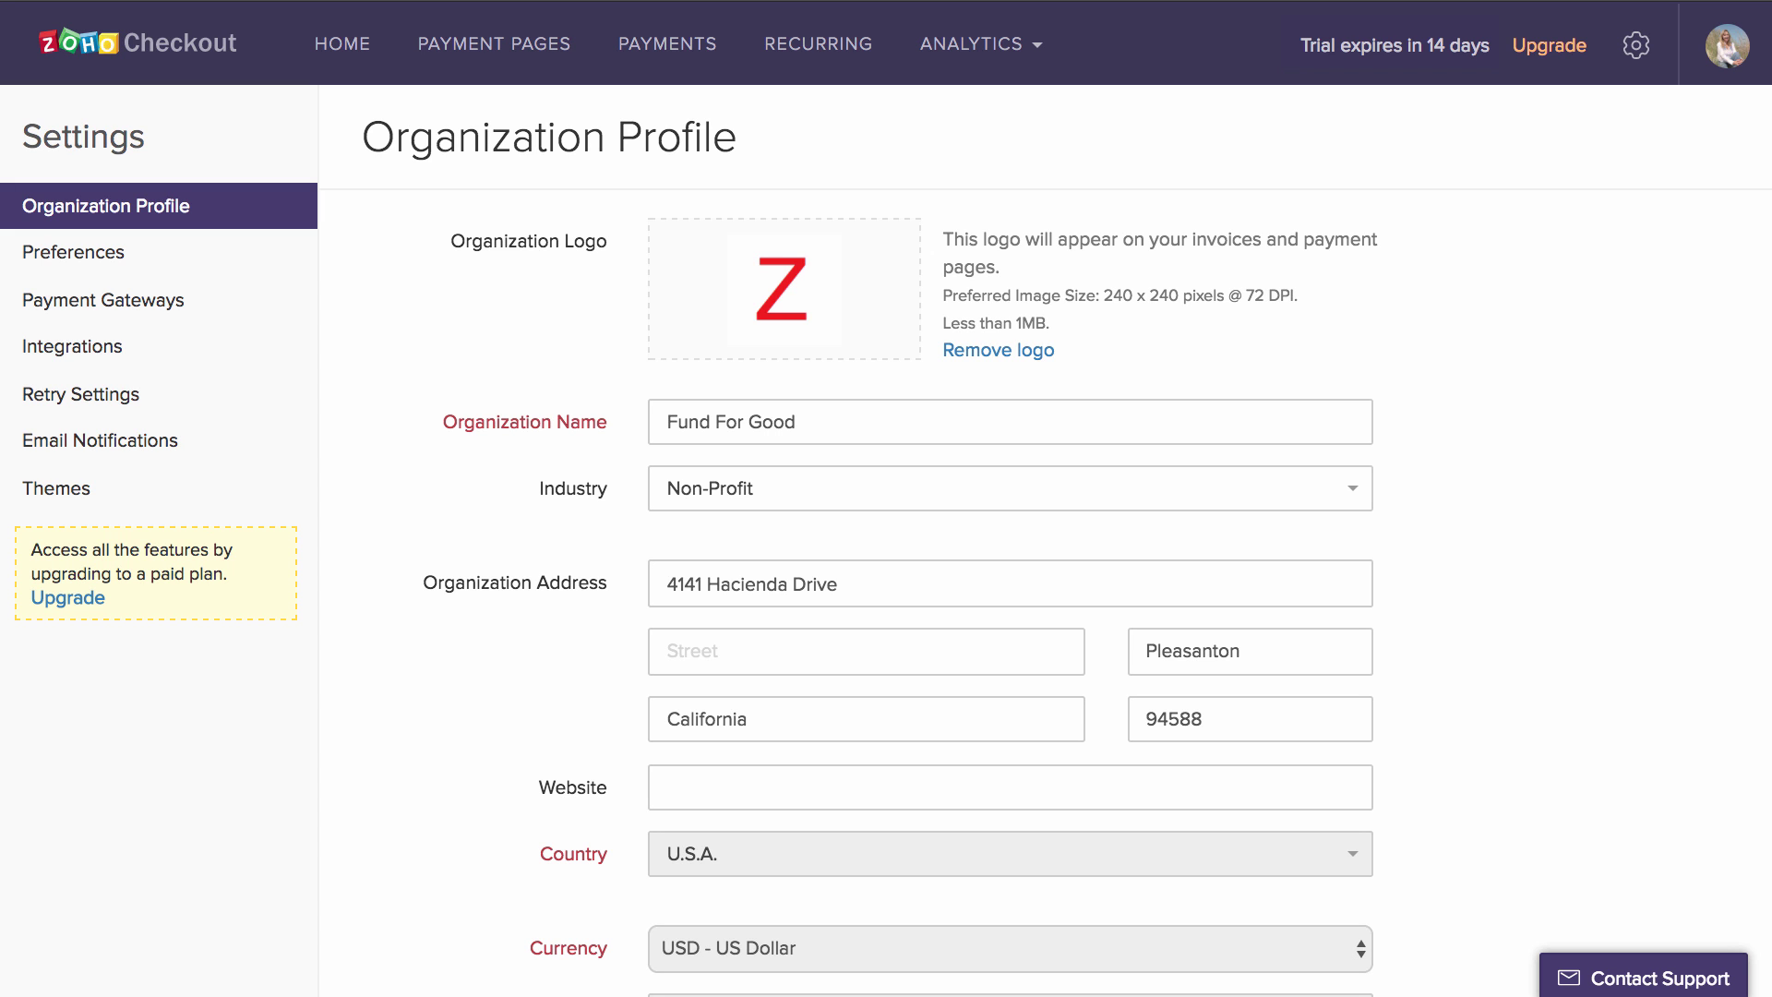
scroll(1445, 541, "down", 3)
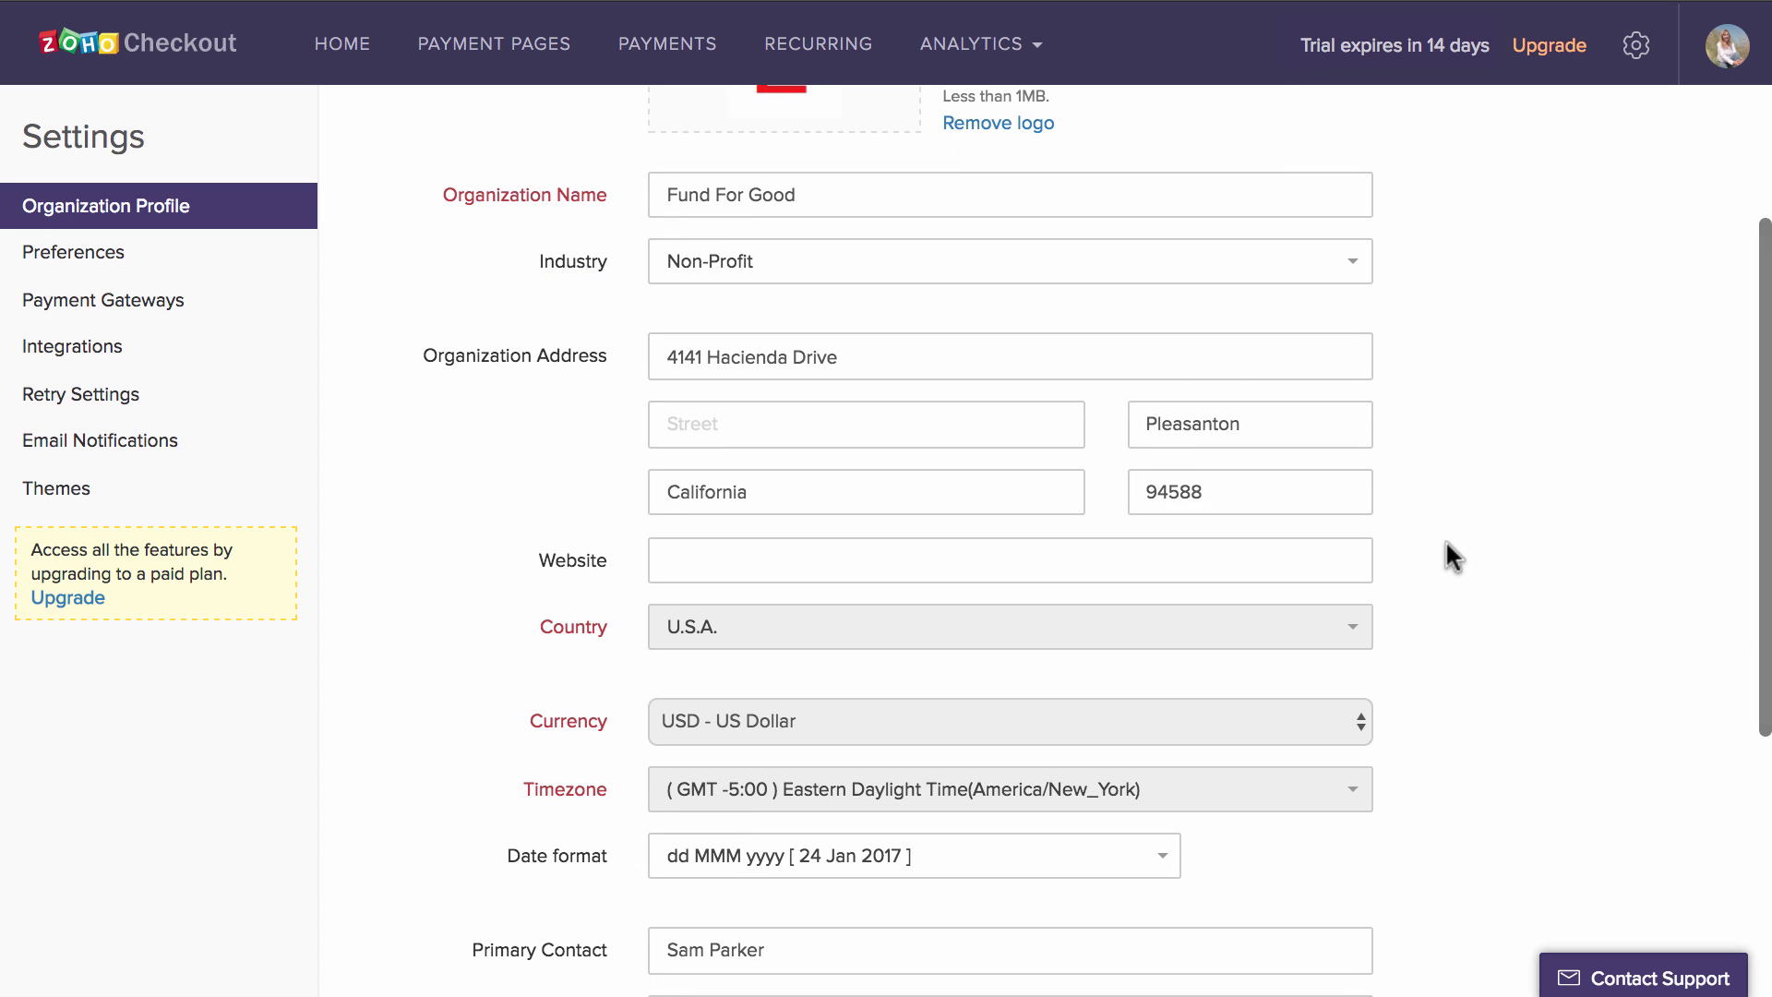
left_click(180, 253)
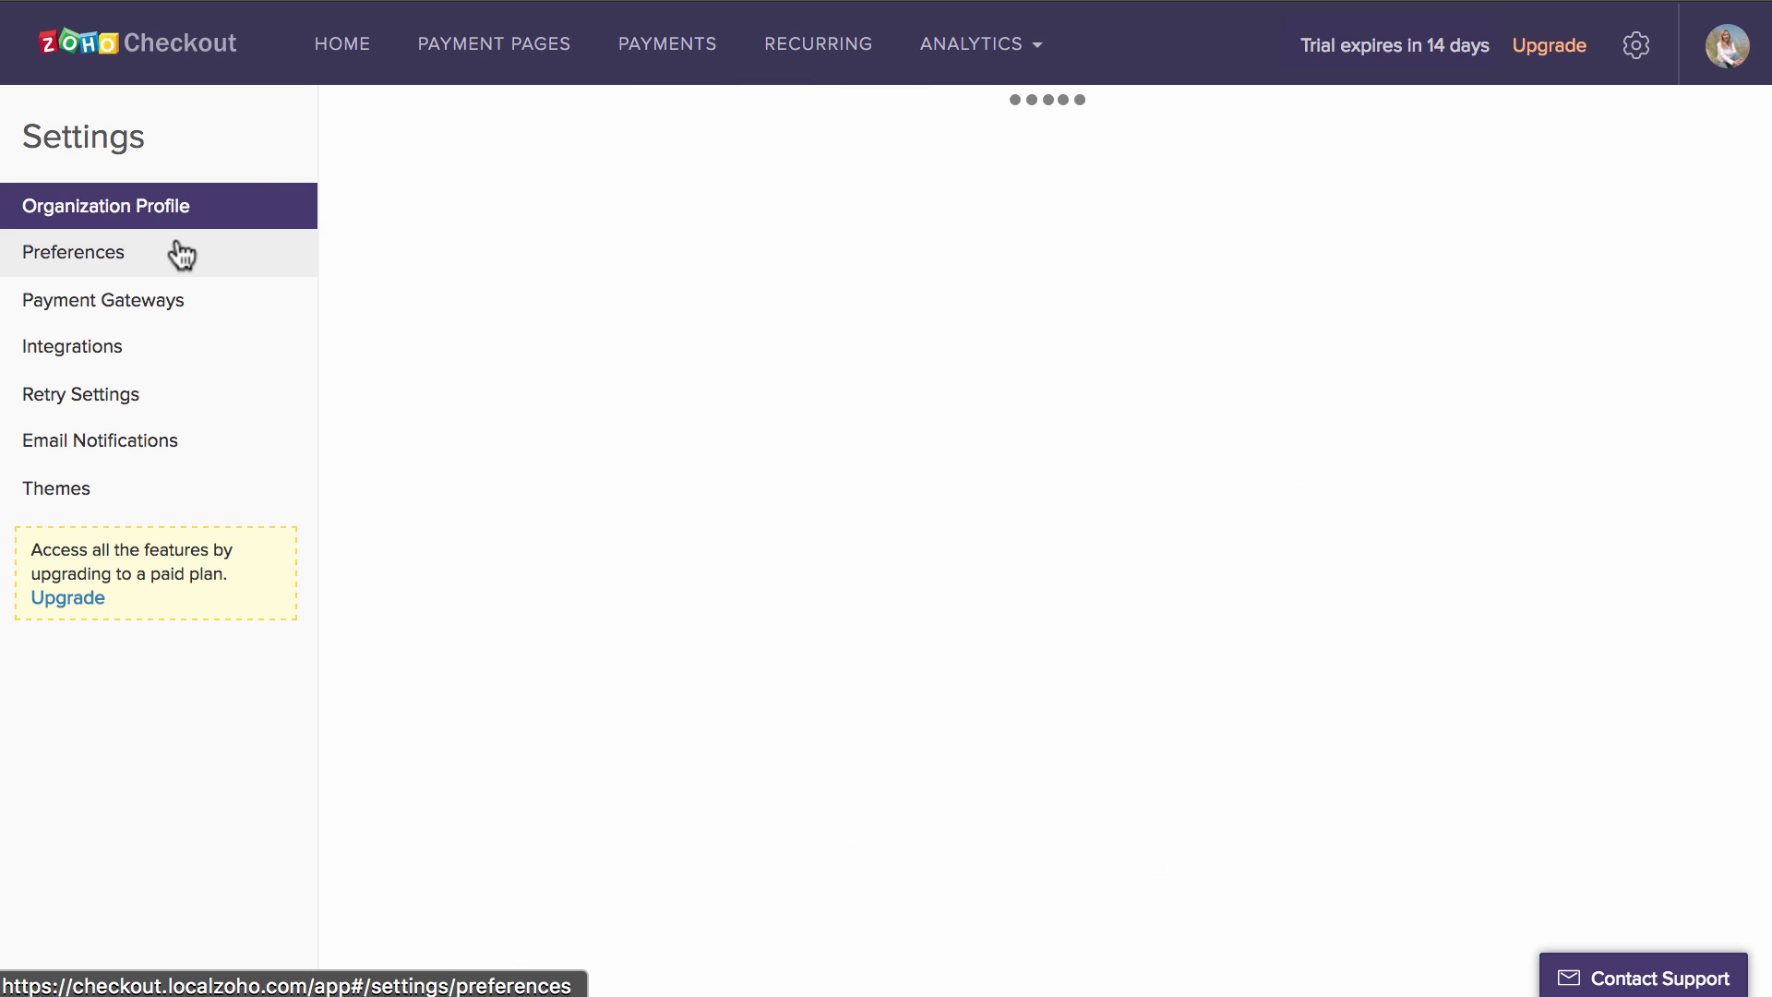
scroll(958, 417, "down", 2)
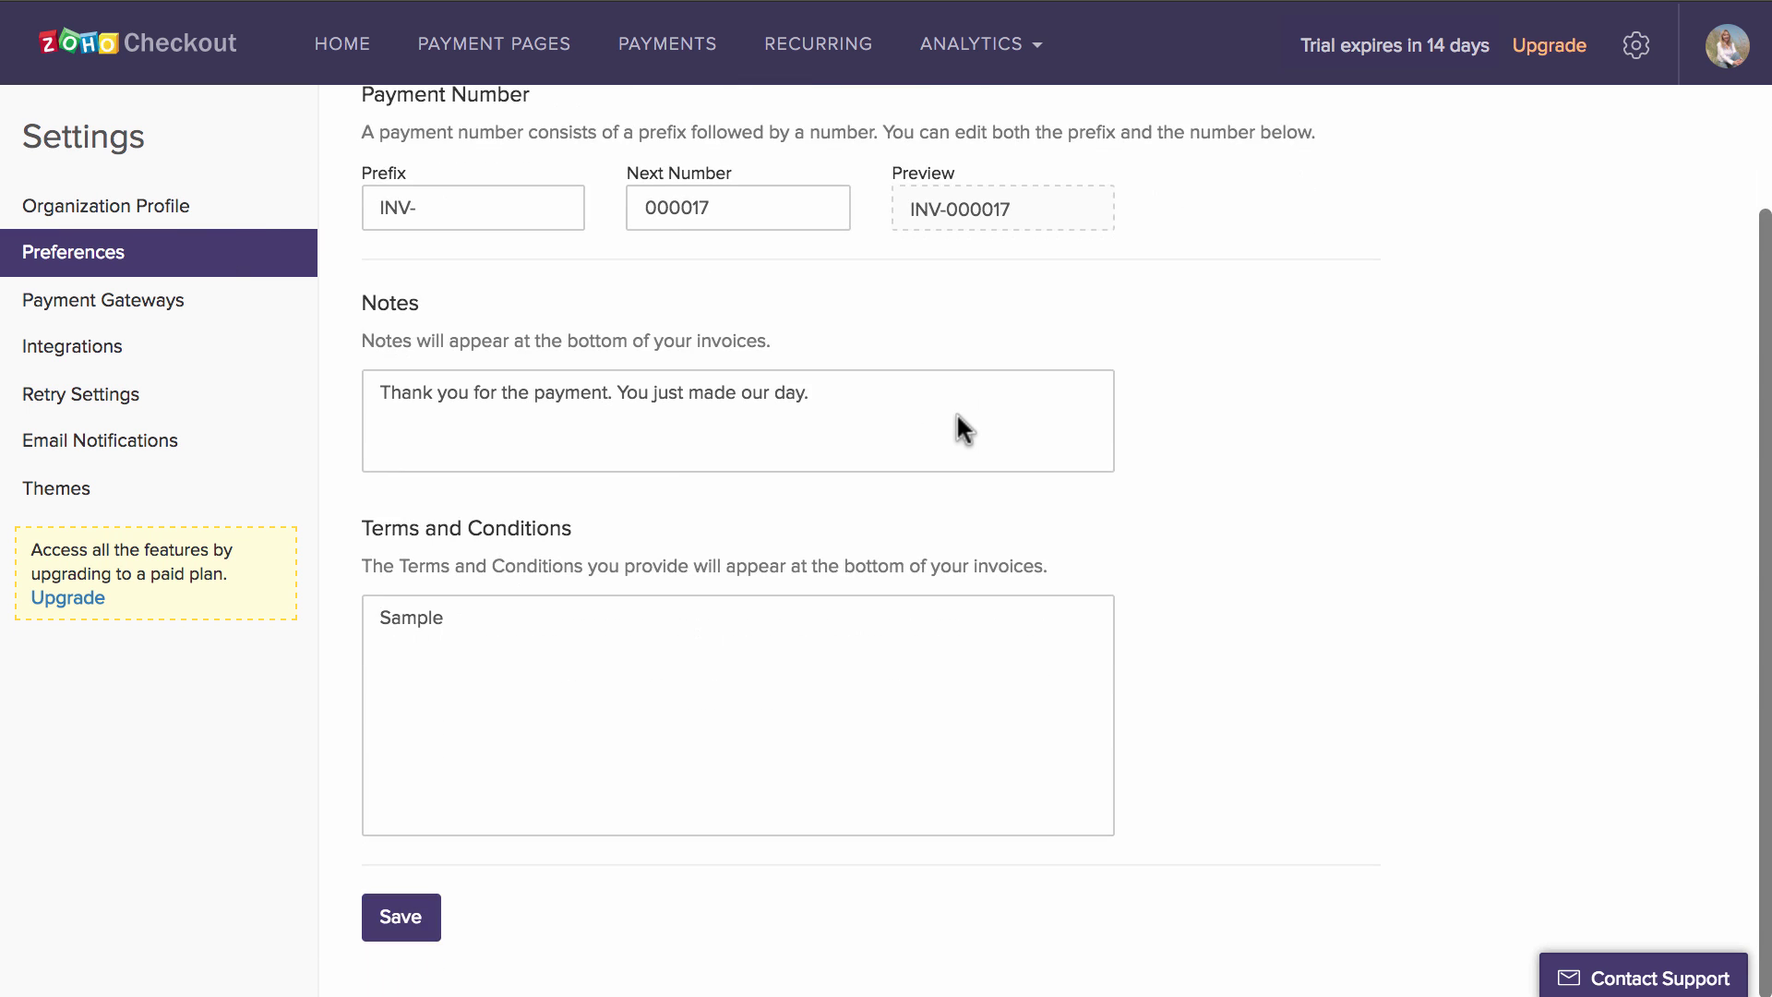
scroll(956, 412, "up", 2)
- Connect the MailChimp integration from the Integrations settings
left_click(255, 305)
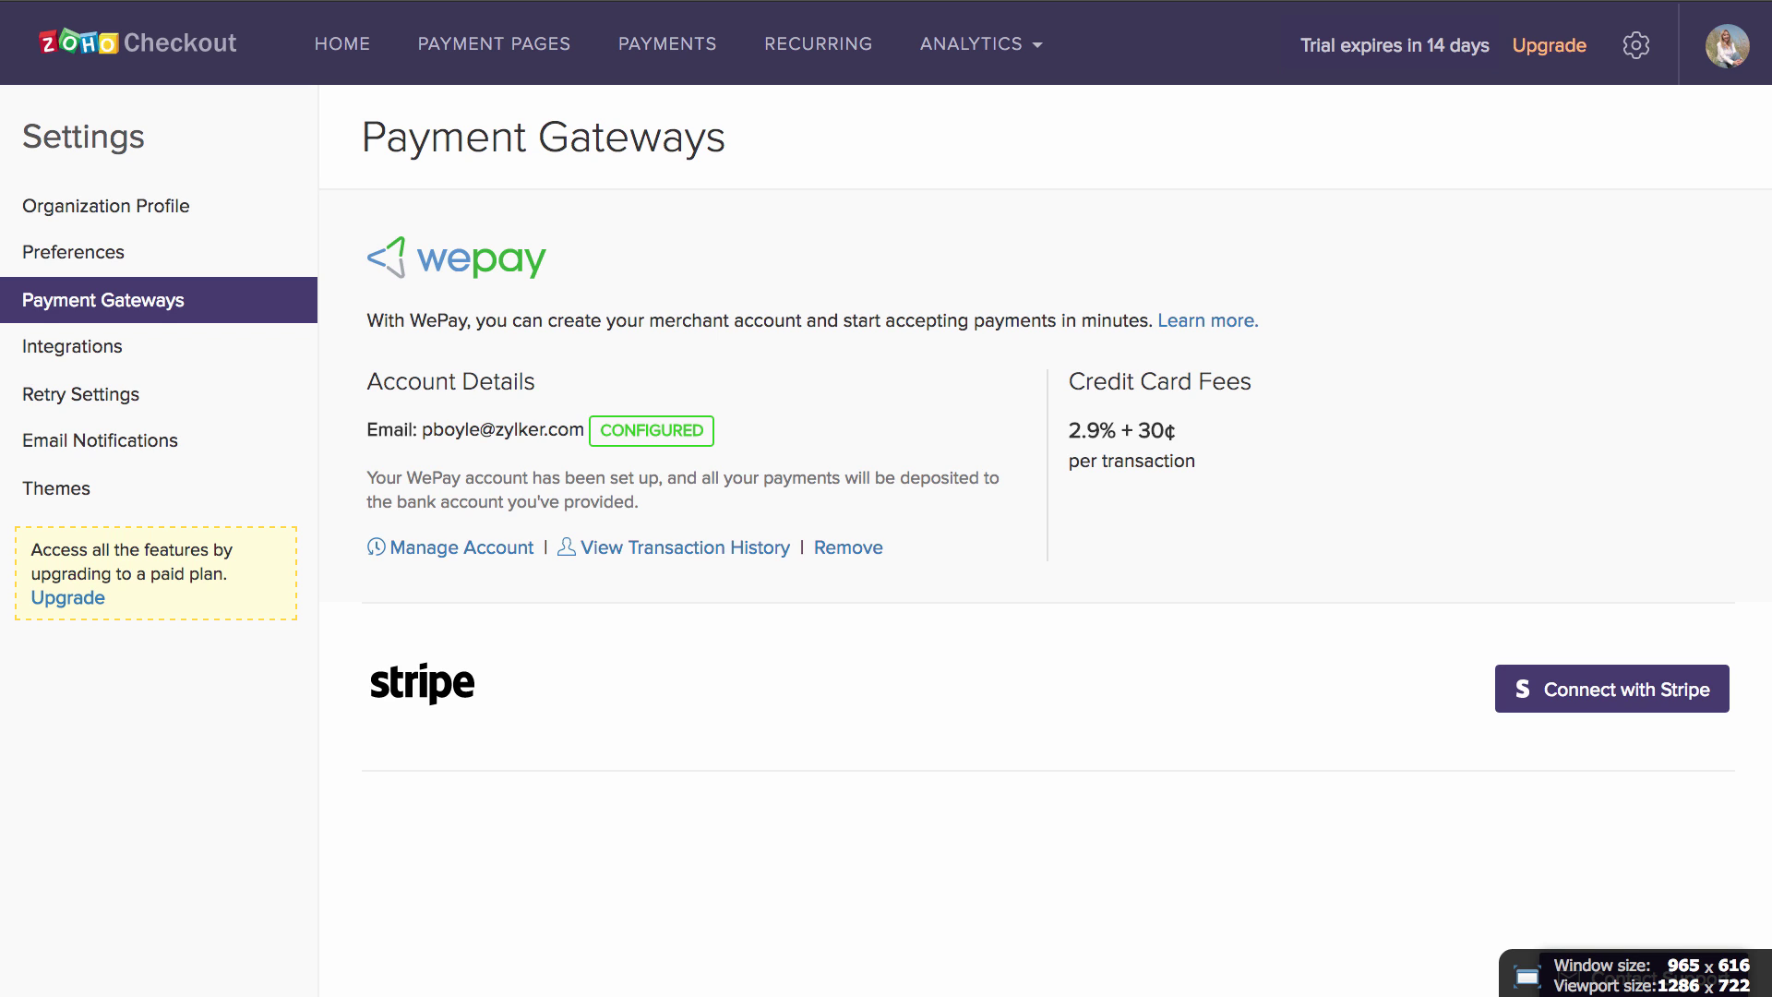
left_click(166, 356)
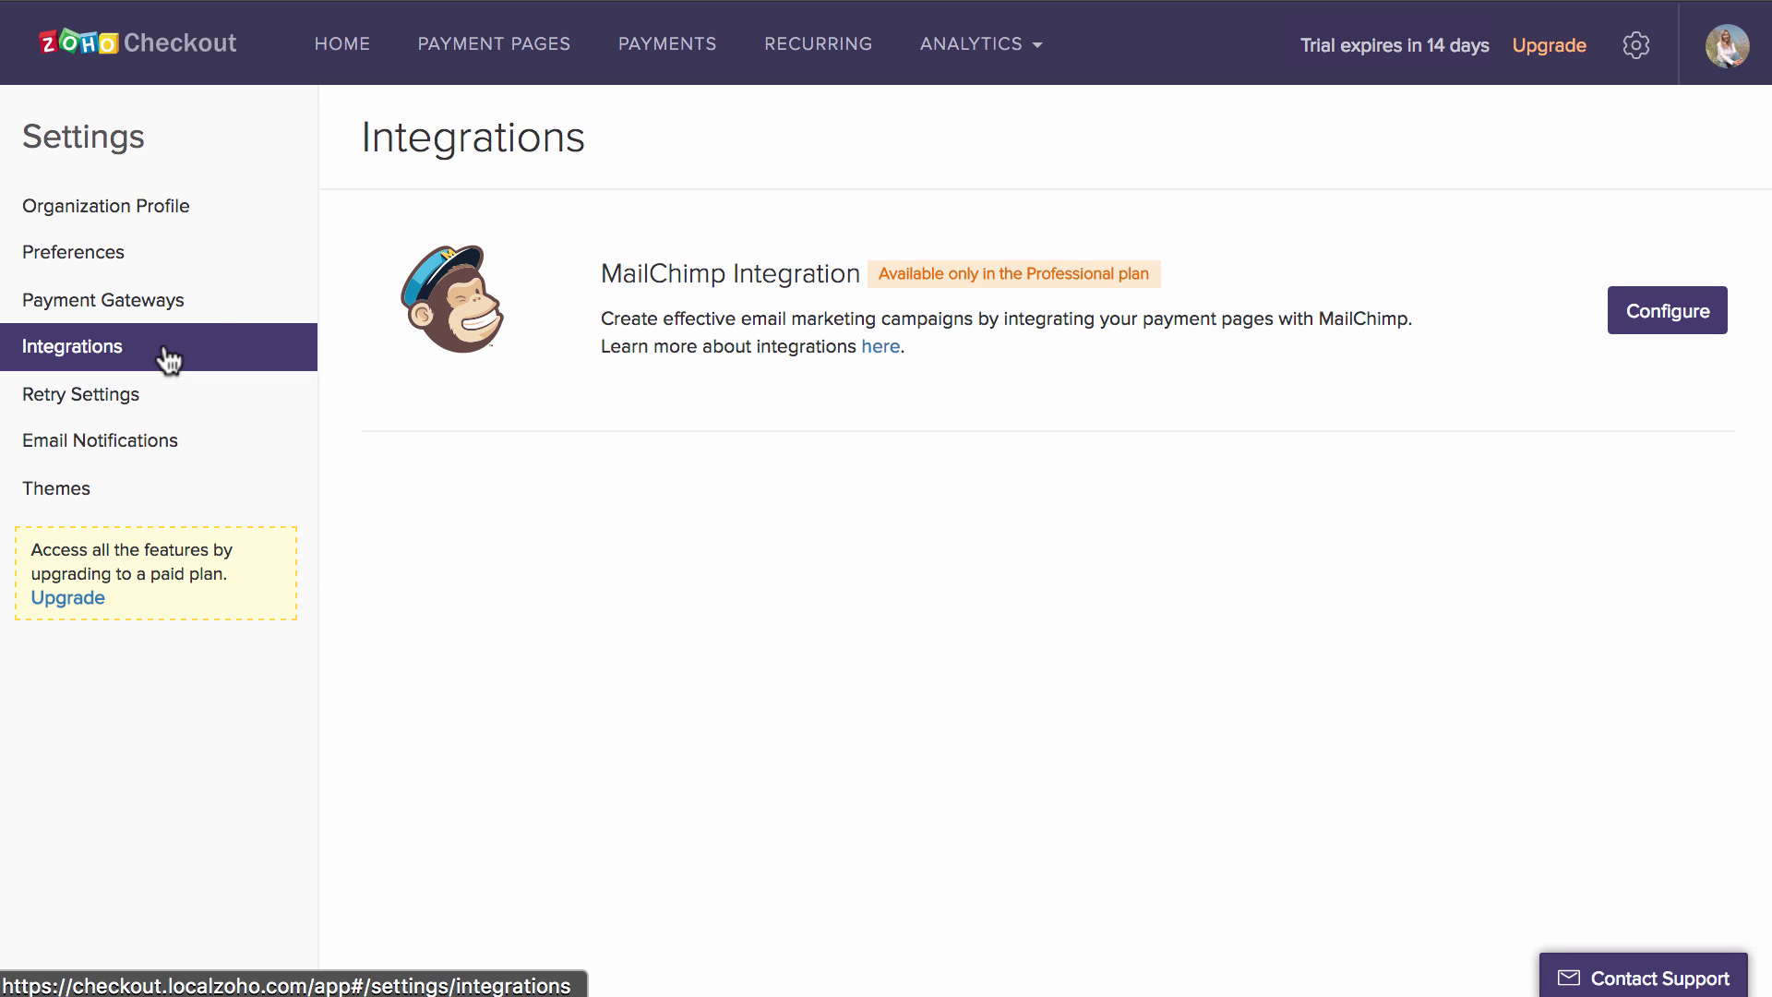
left_click(1703, 338)
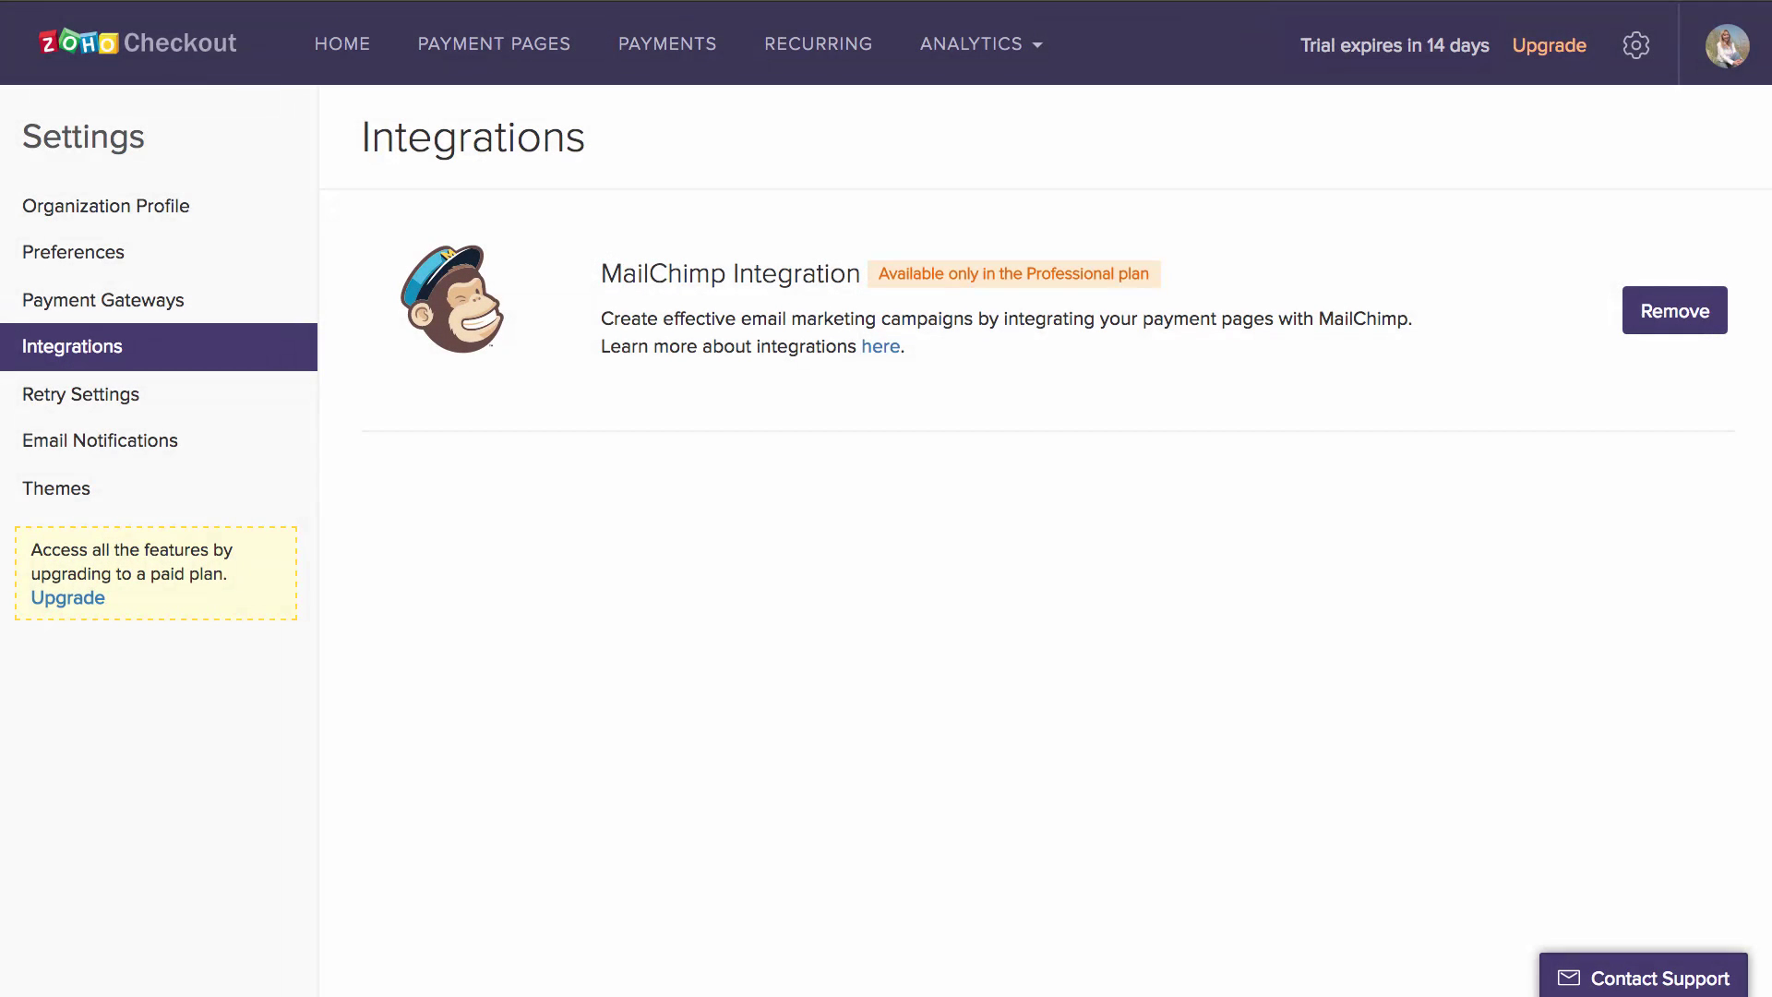
- Keep 'unpaid' as the final payment status after failed recurring payment retries
left_click(118, 394)
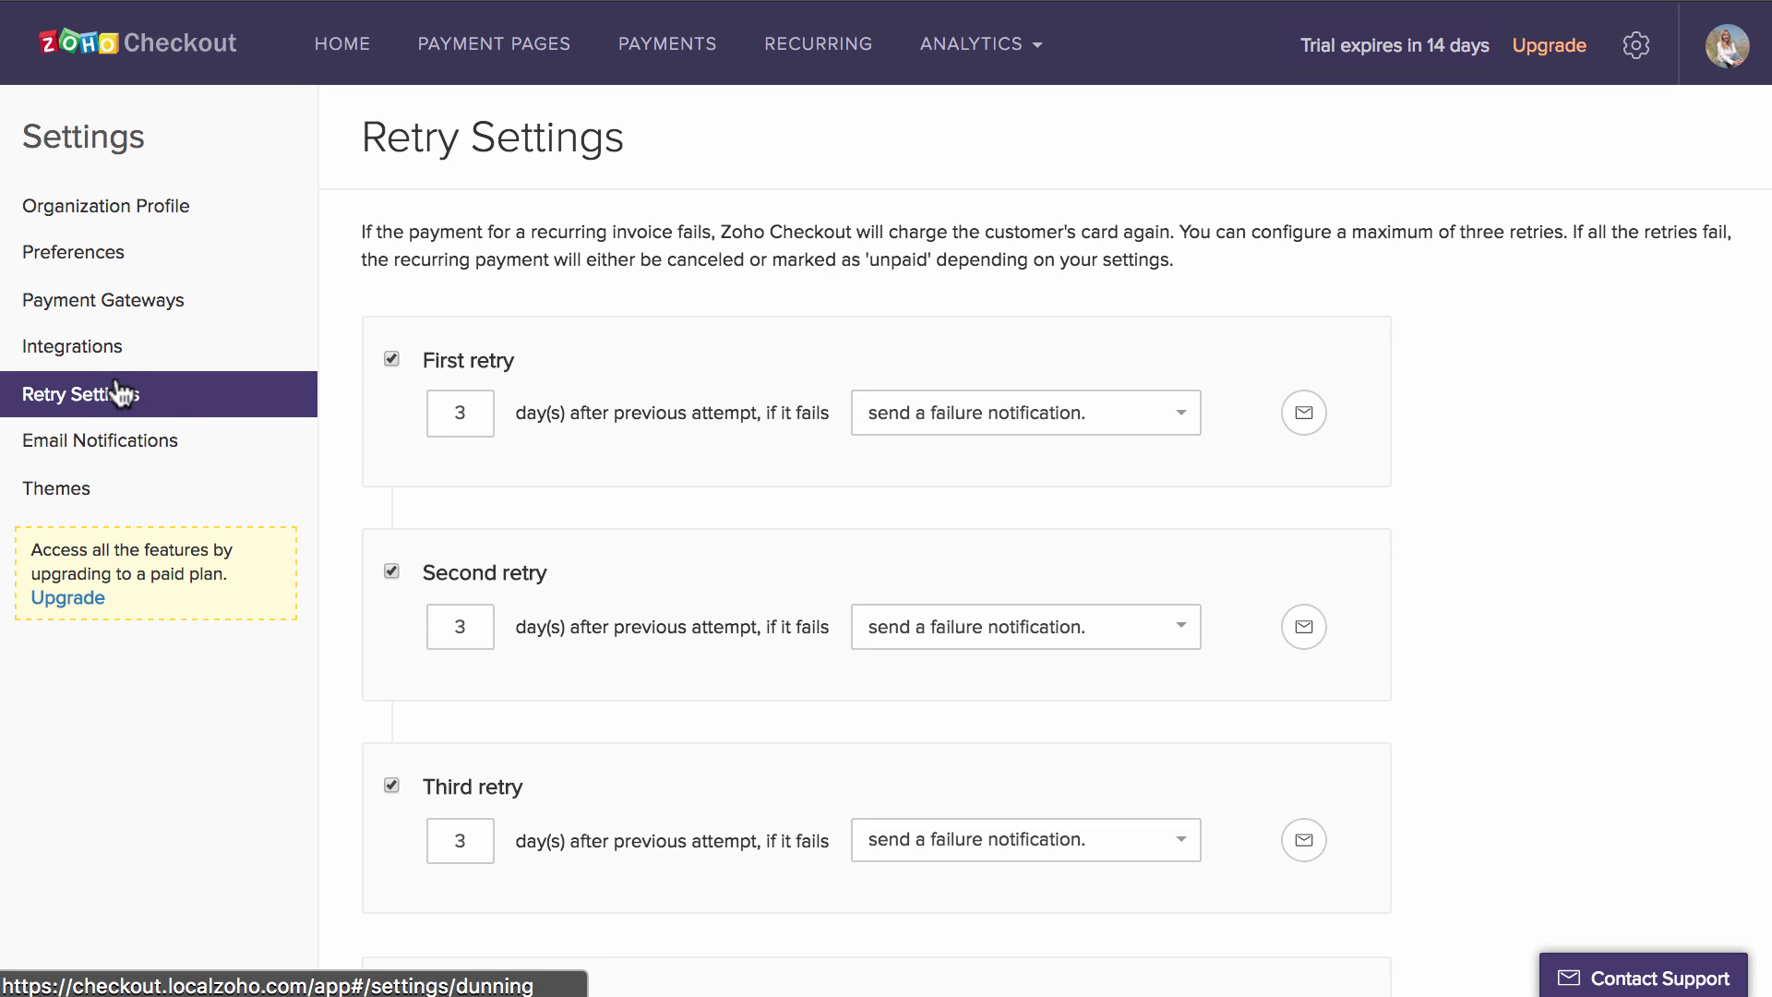
scroll(349, 489, "down", 5)
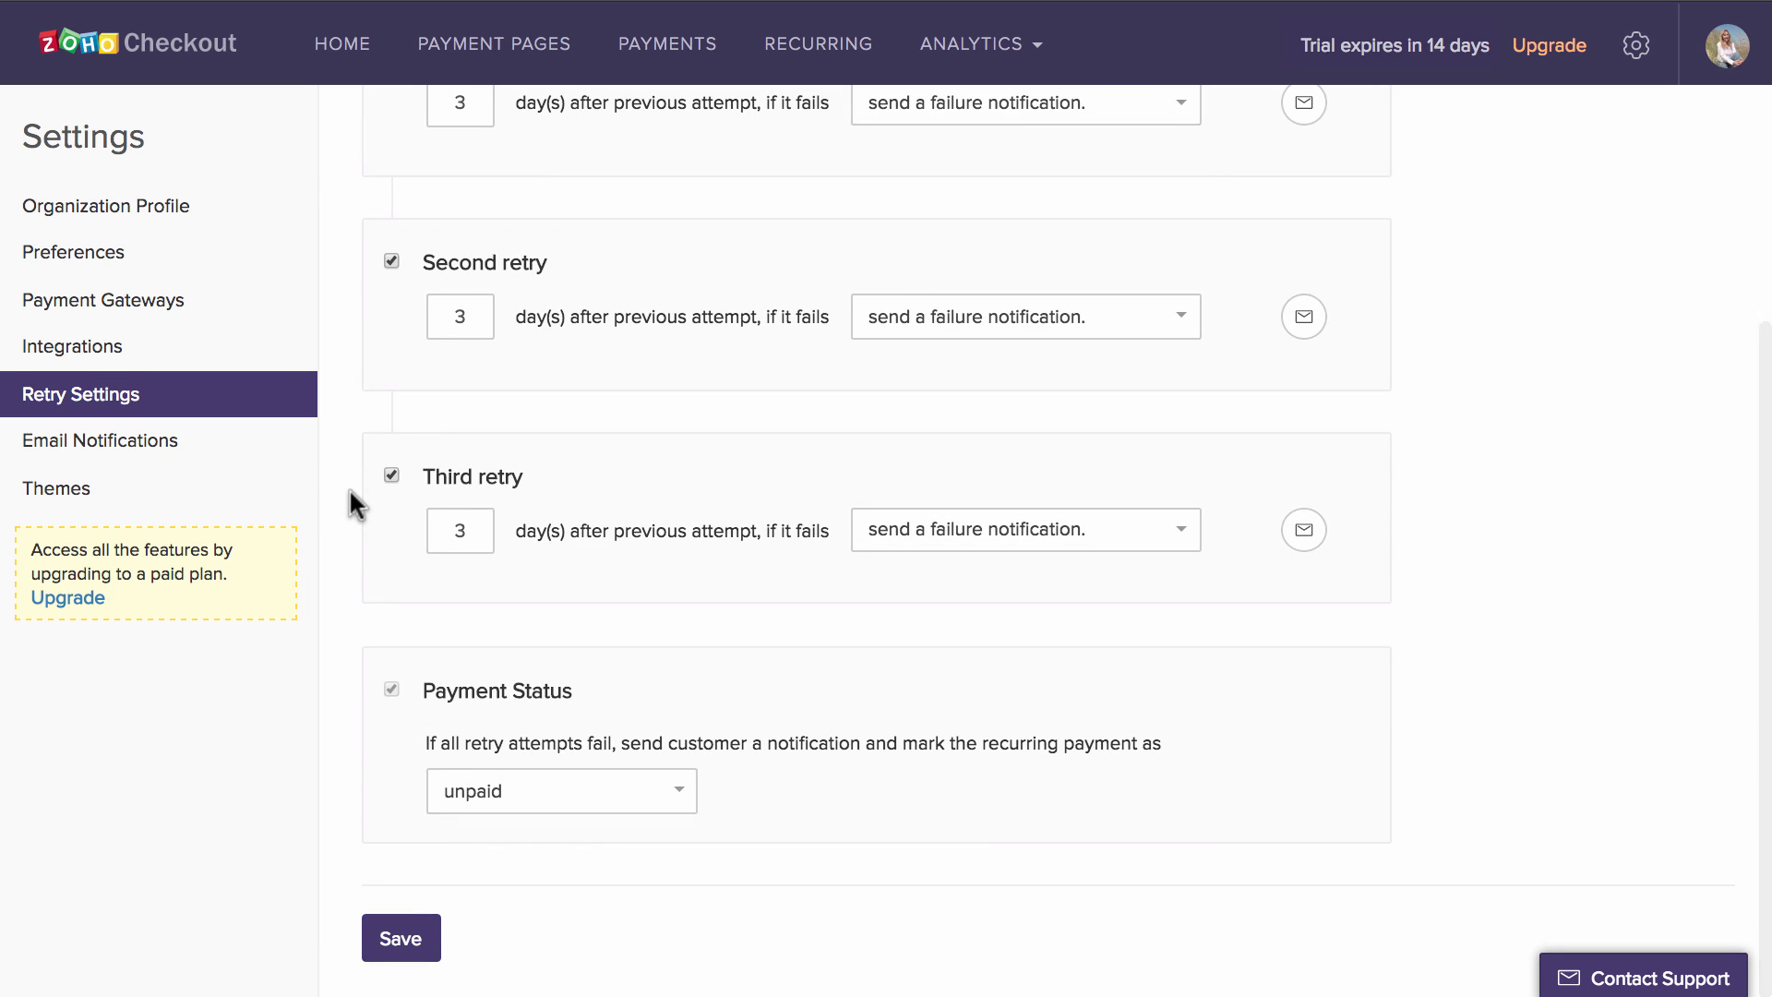
left_click(554, 791)
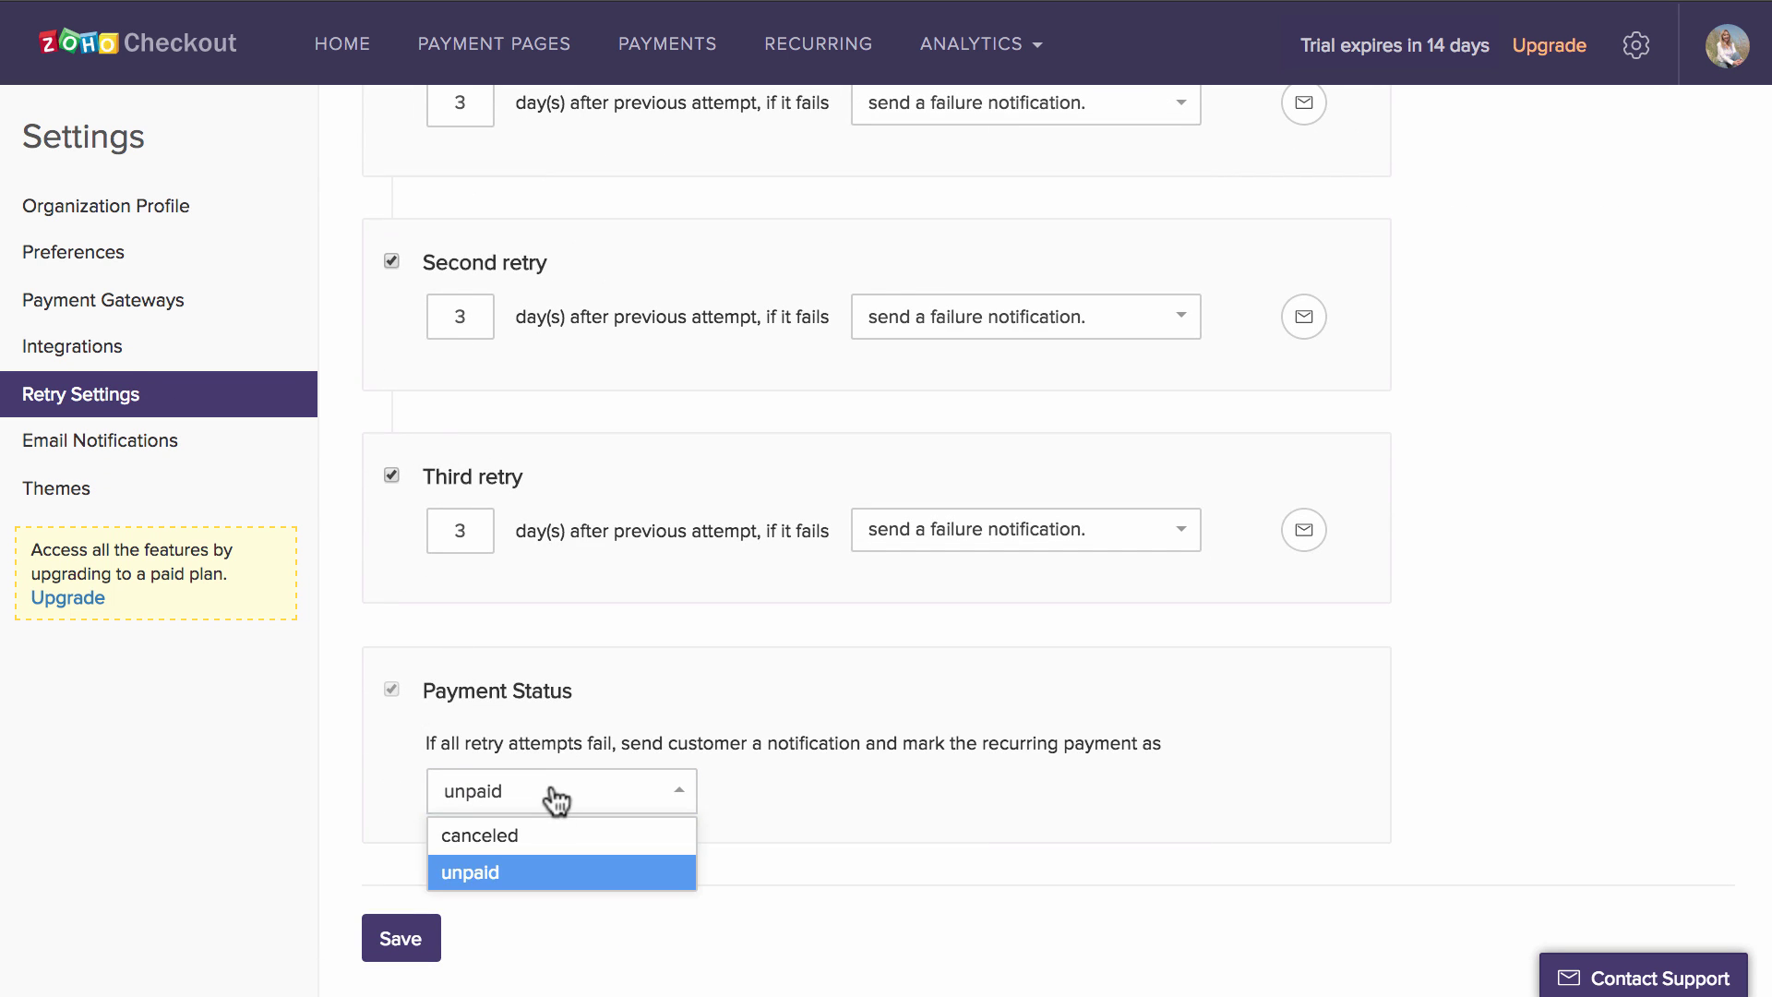
left_click(845, 777)
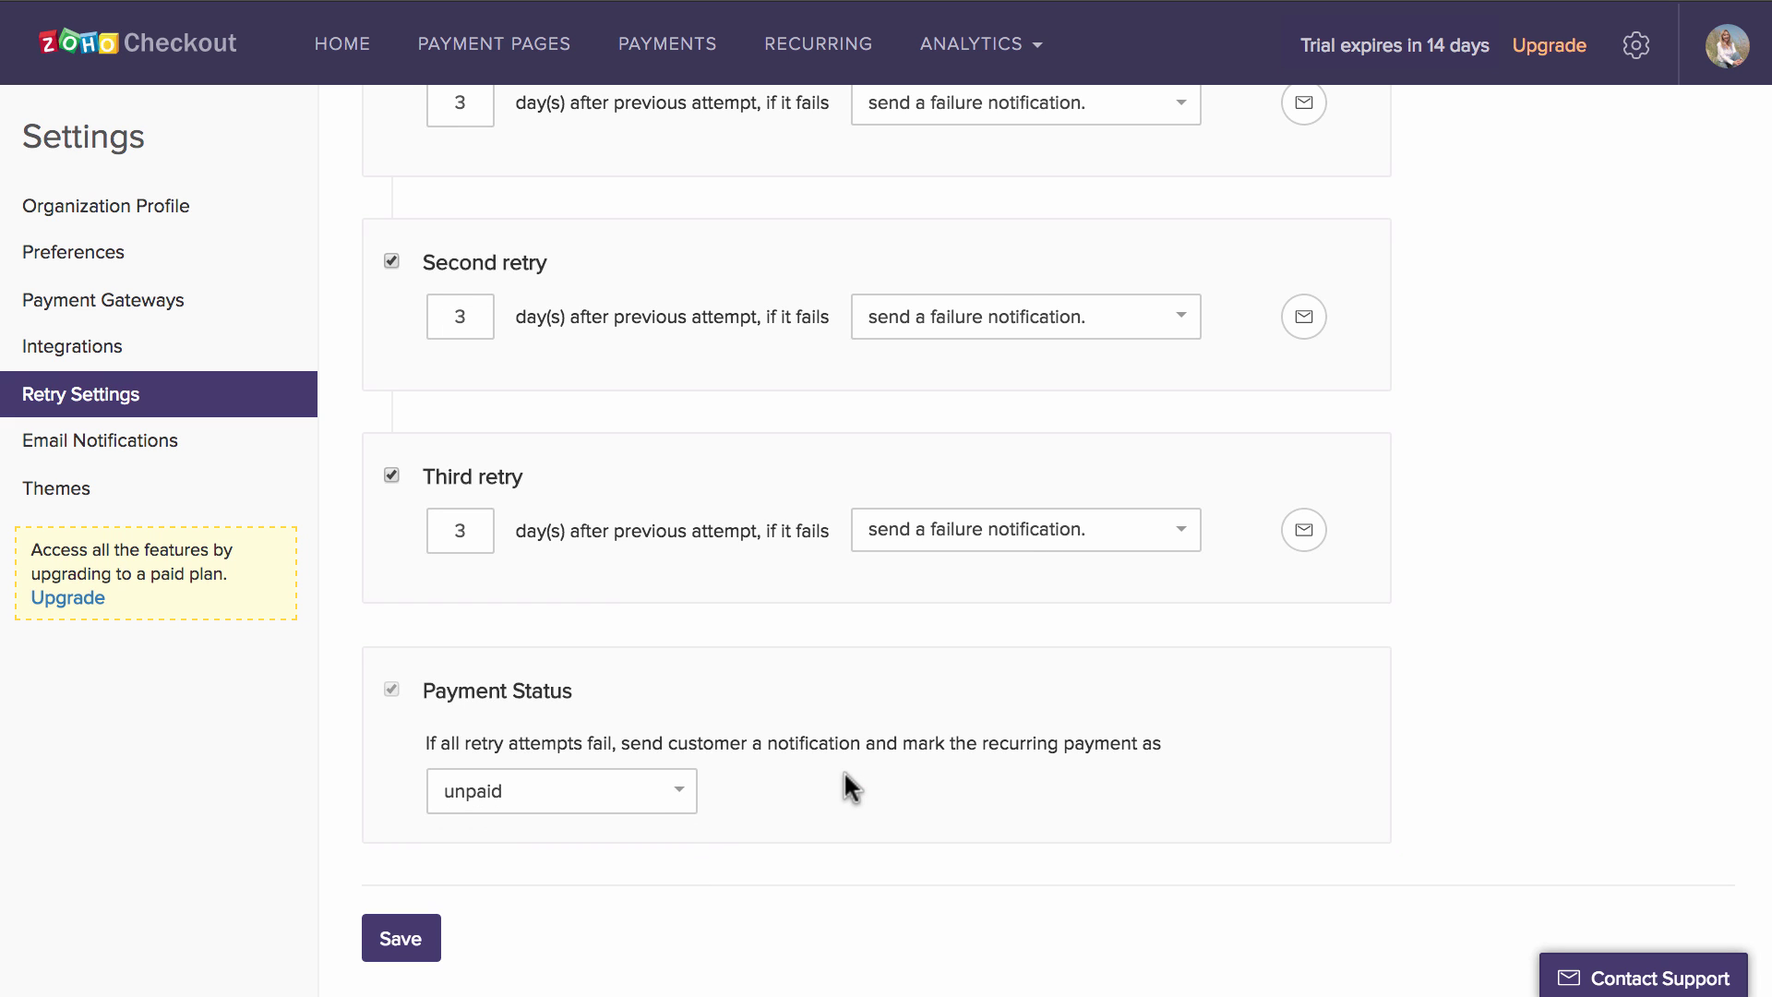
- Replace 'Hi' with 'Hello' in the Payment Success Notification template and save it
left_click(237, 460)
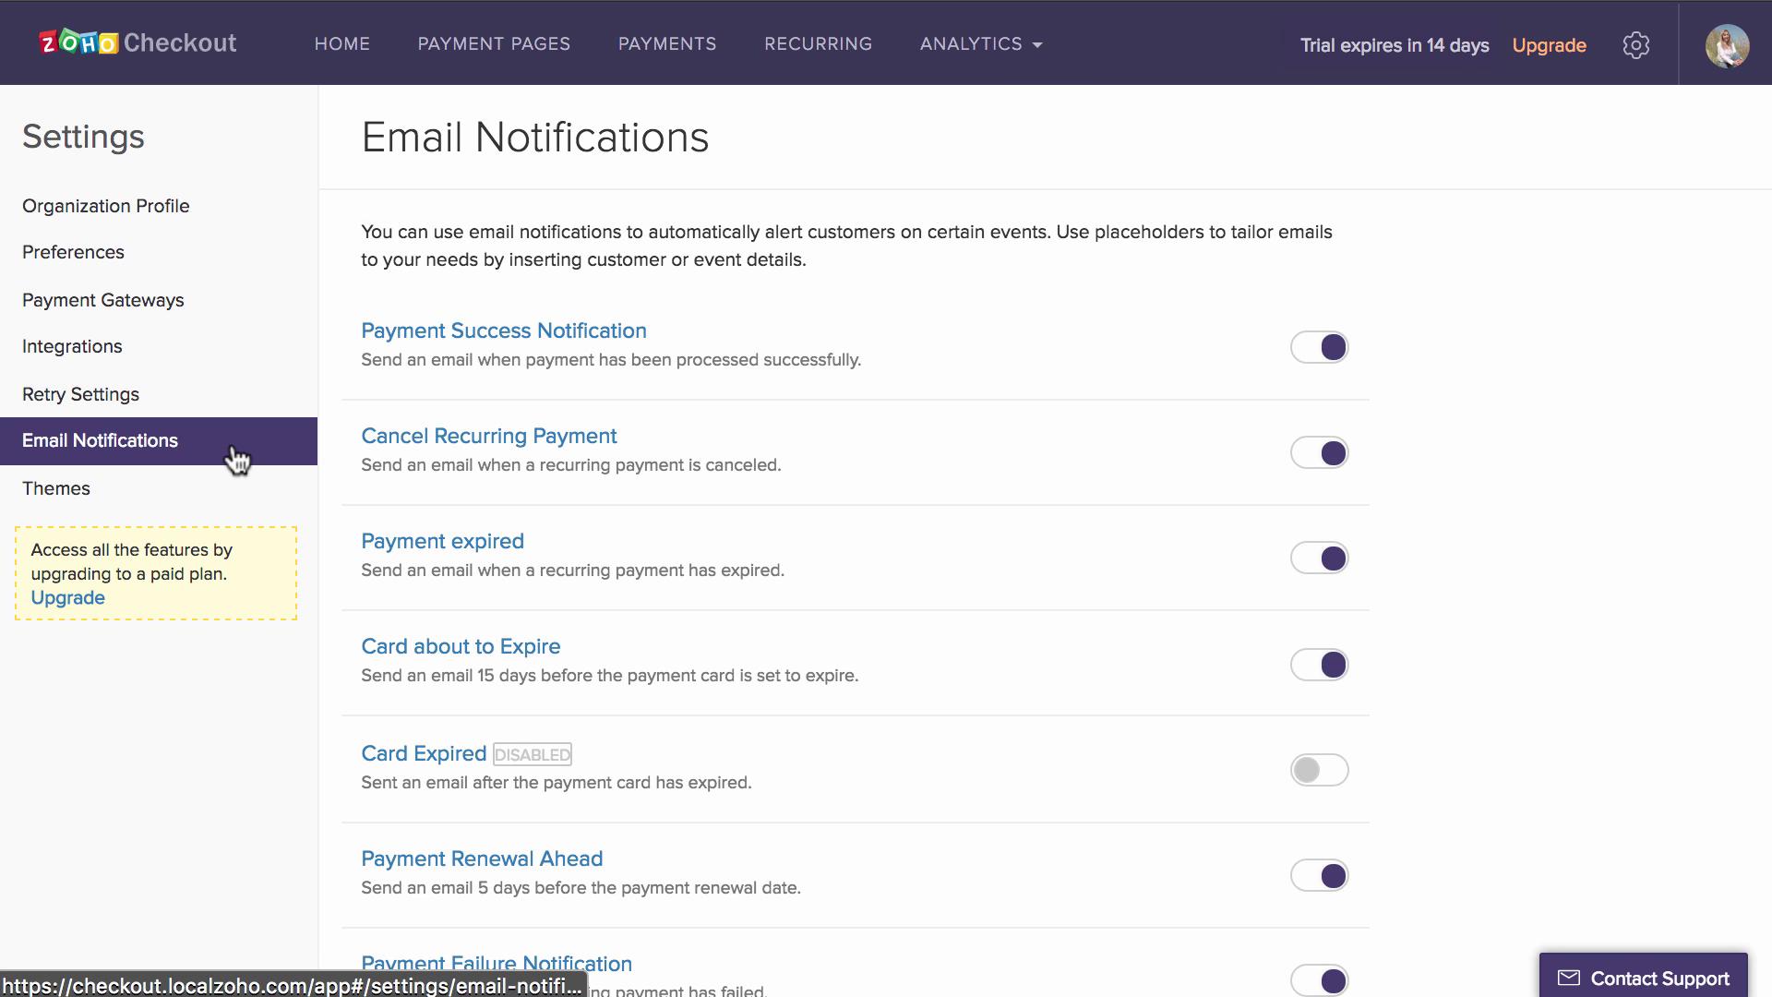
left_click(503, 332)
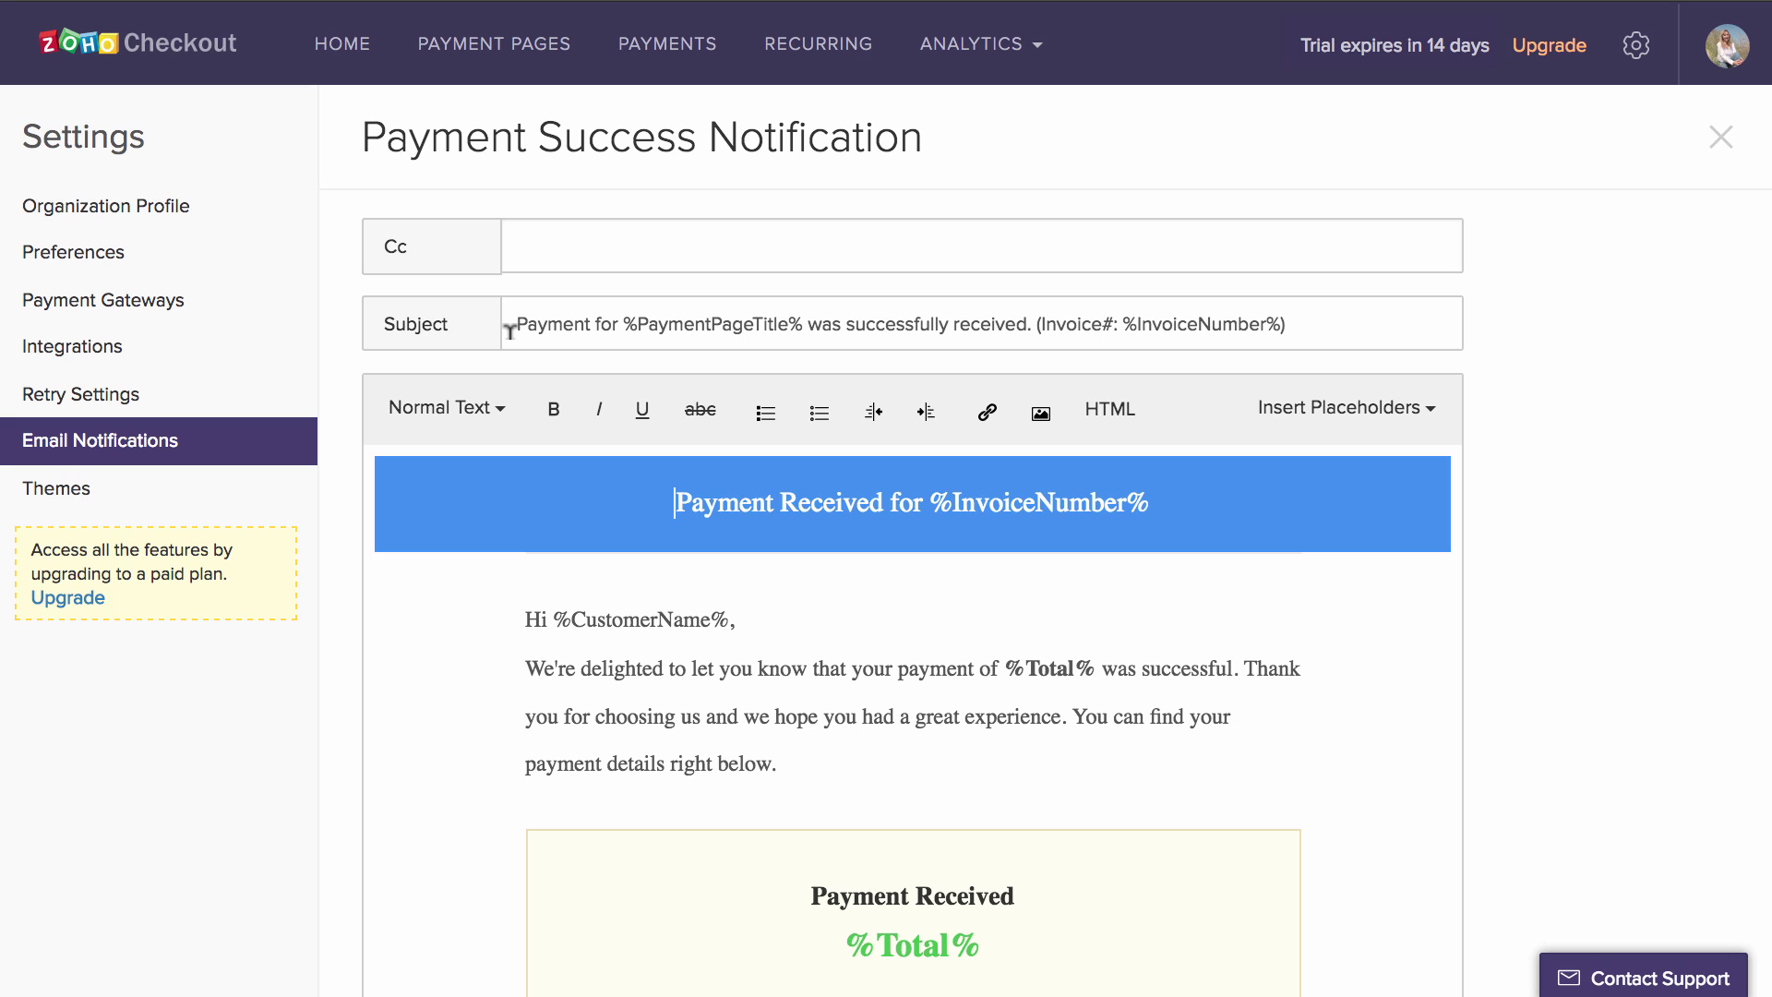
scroll(884, 627, "down", 3)
scroll(882, 591, "up", 3)
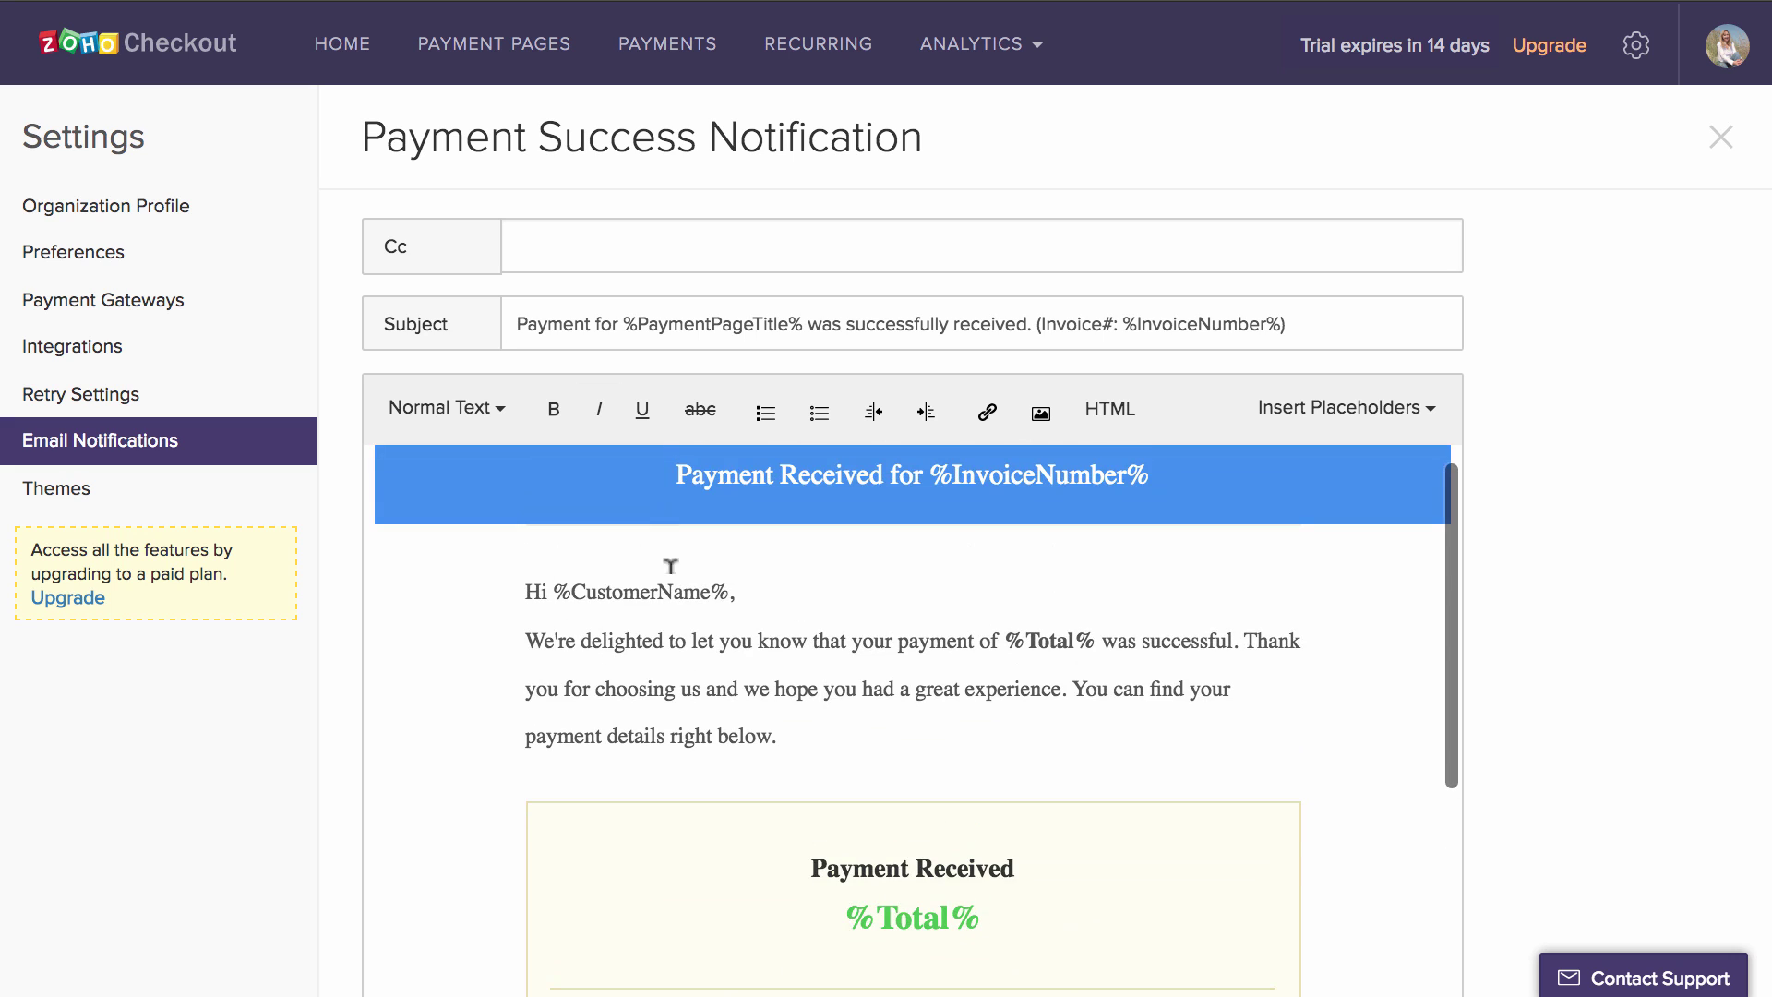
left_click(550, 591)
key("BackSpace")
key("BackSpace")
type("Hello")
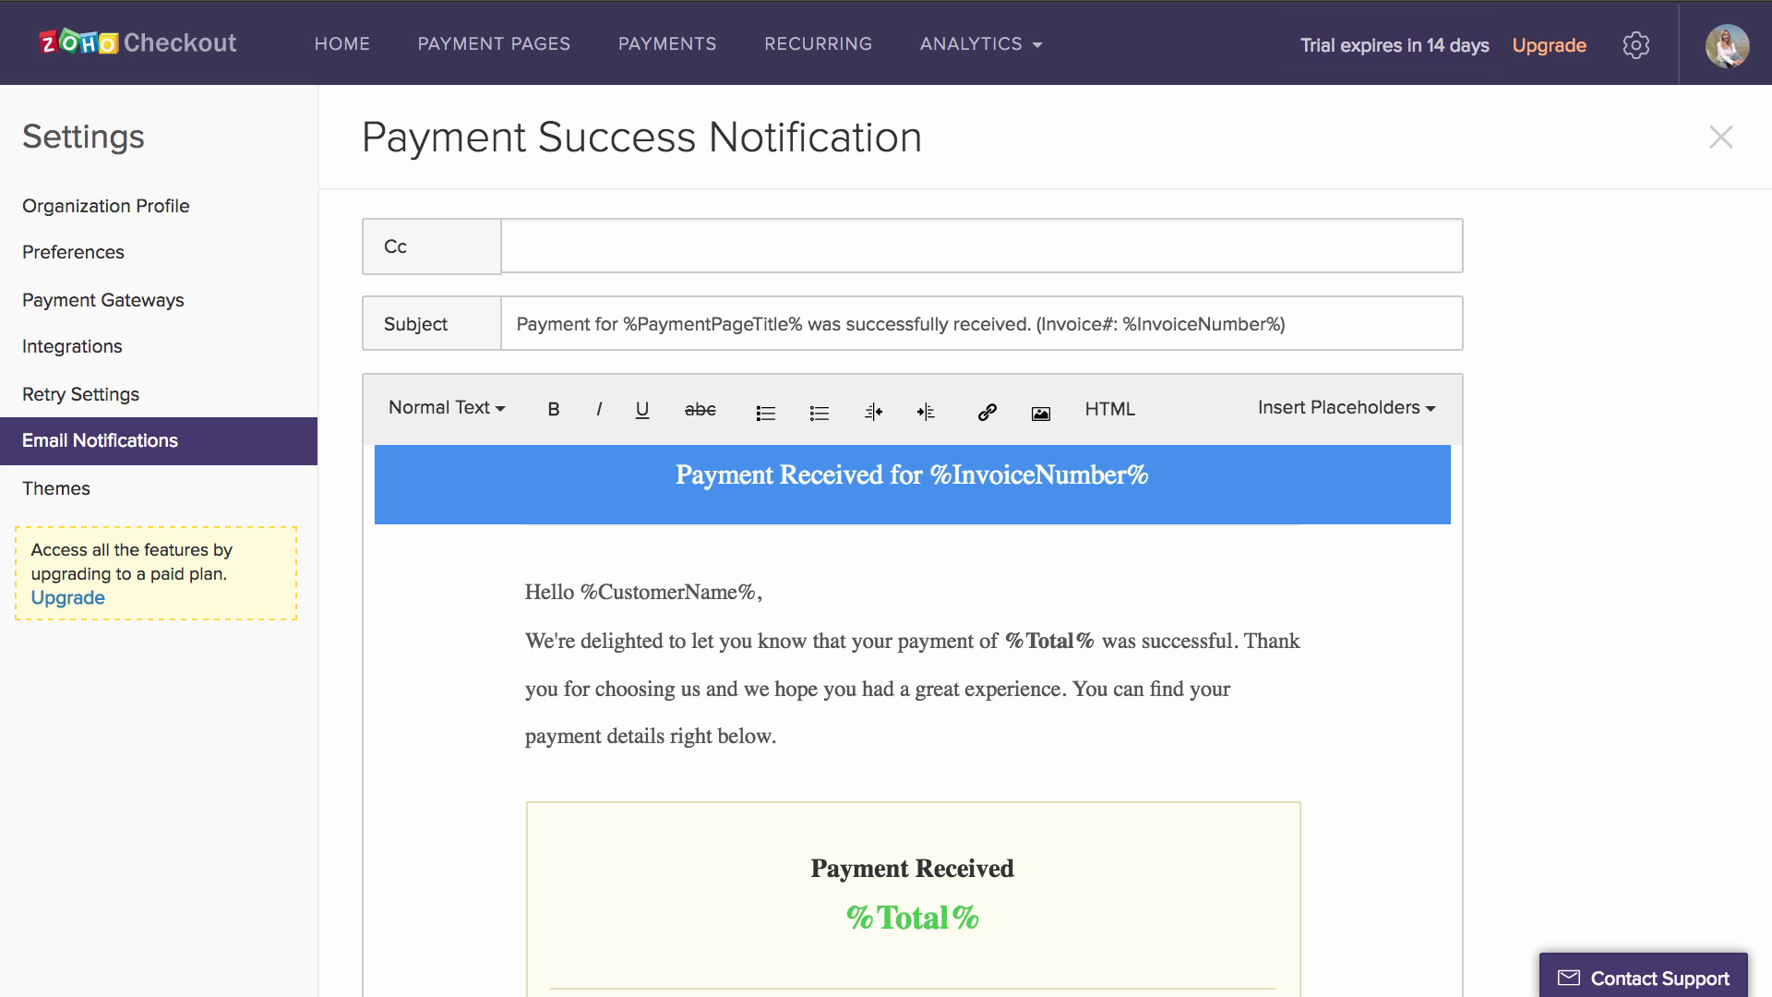
scroll(549, 590, "down", 5)
left_click(401, 927)
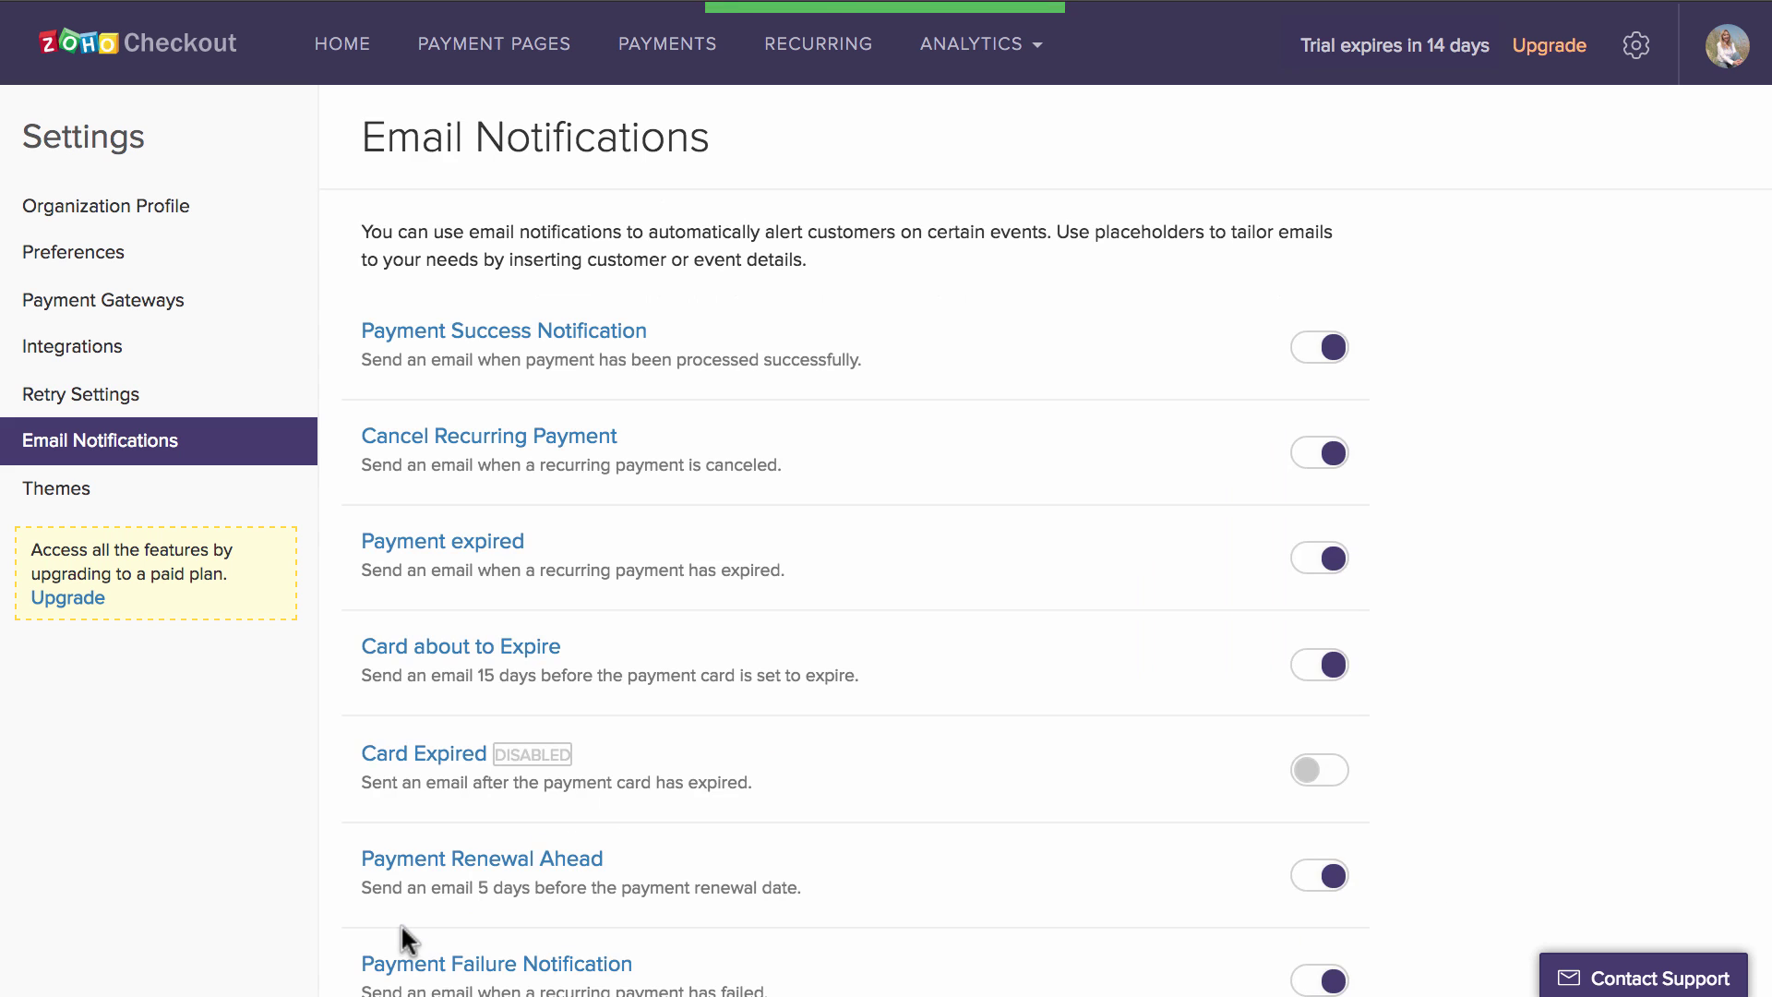